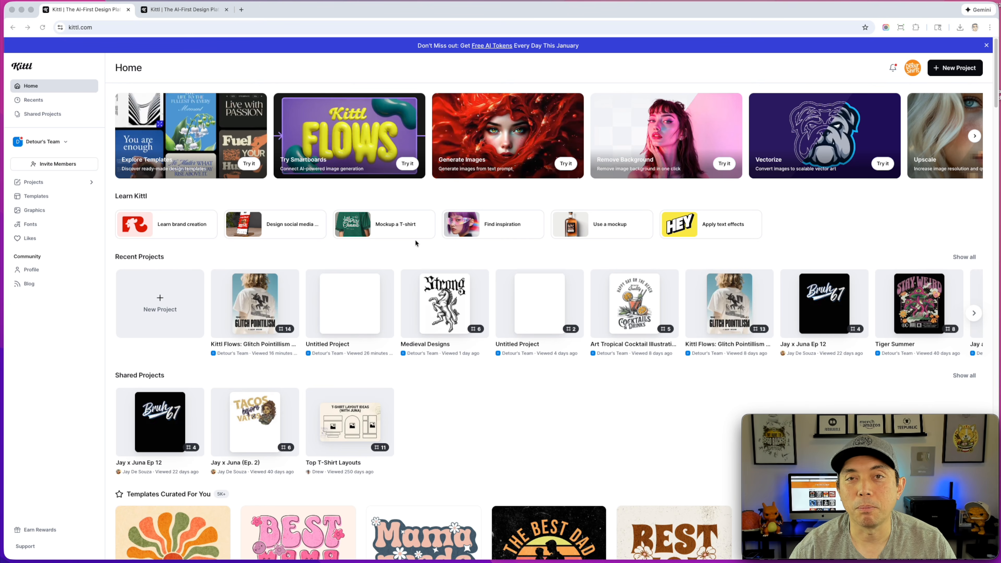
Look over the home page's recent projects and curated templates and open the Templates library.
scroll(439, 352, down, 6)
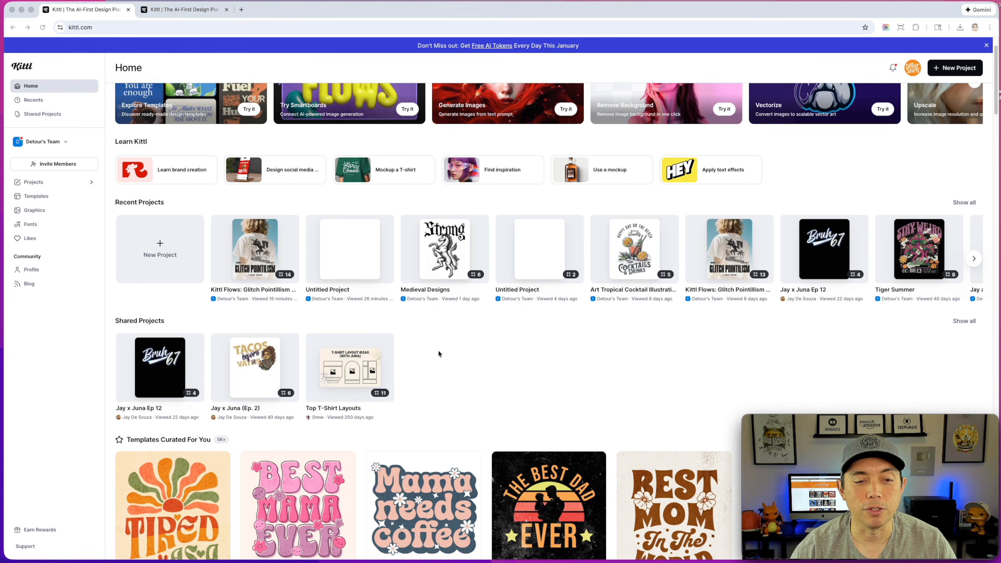
scroll(438, 350, down, 5)
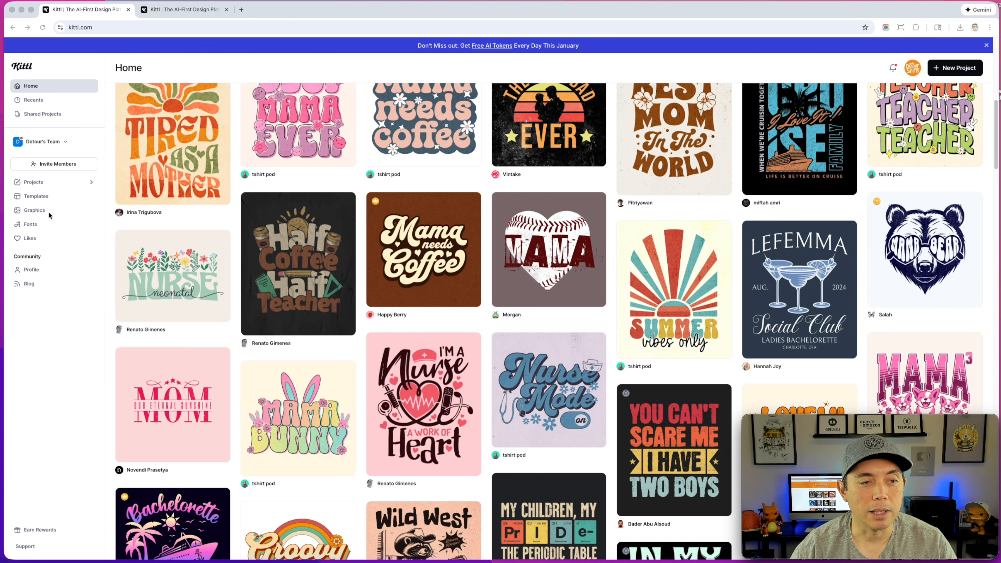
scroll(47, 212, up, 11)
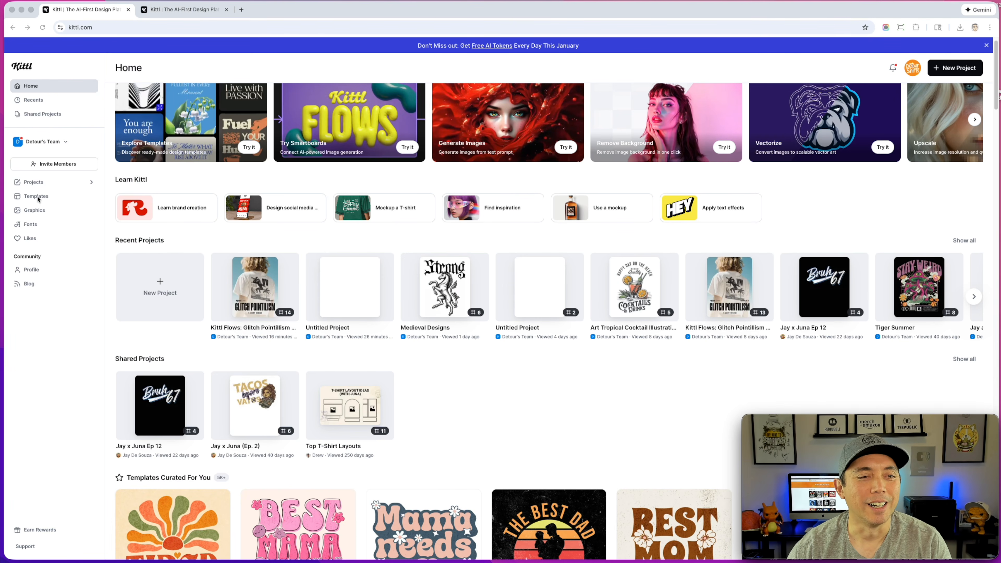
click(58, 201)
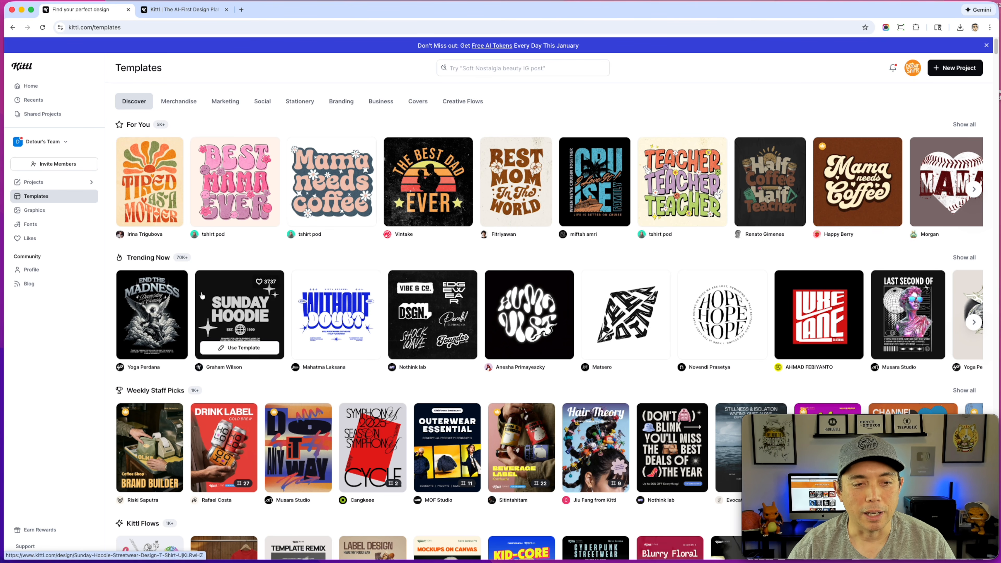
Find the Kittl Flows section among the template categories and show its full collection.
scroll(335, 315, down, 1)
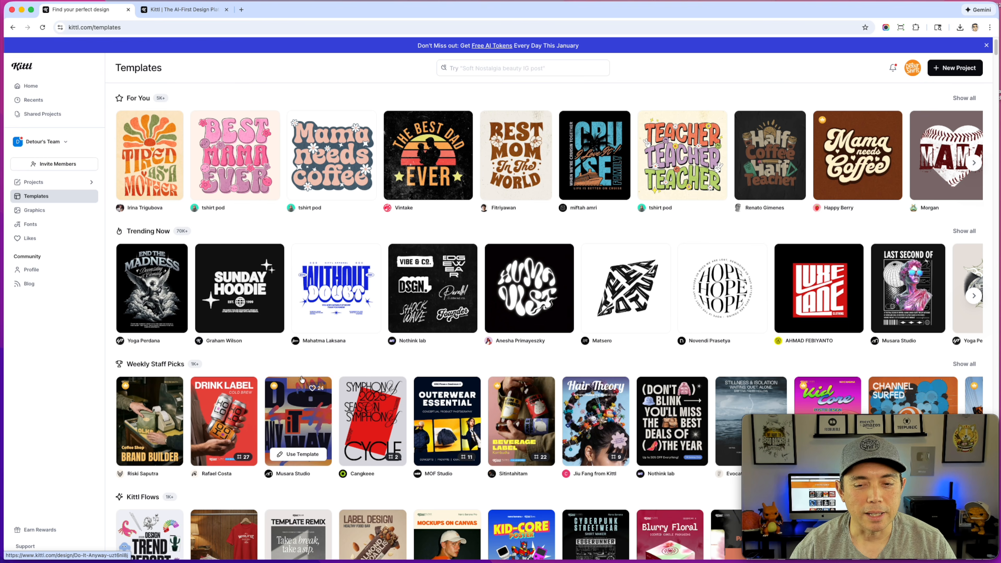
scroll(298, 379, down, 5)
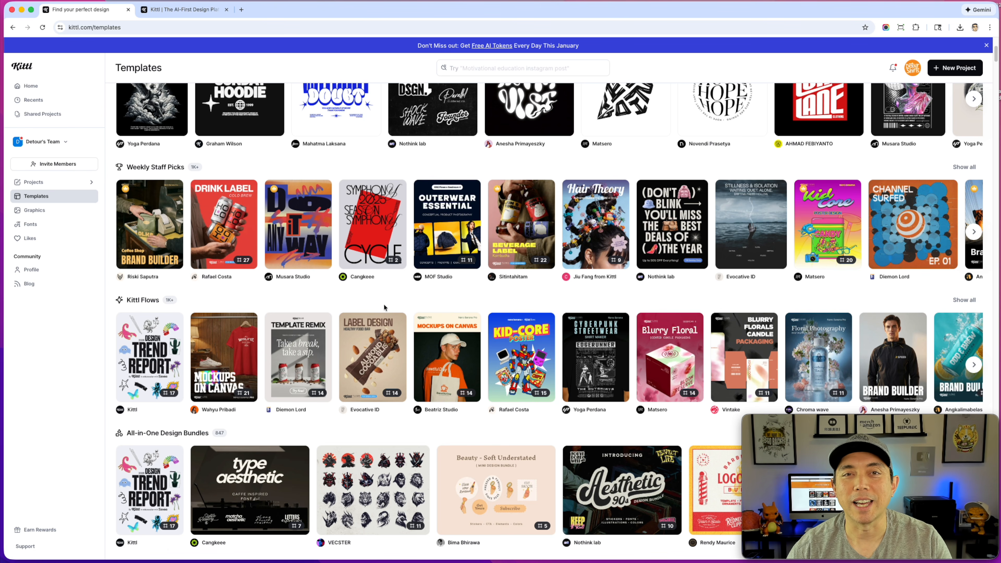
click(965, 300)
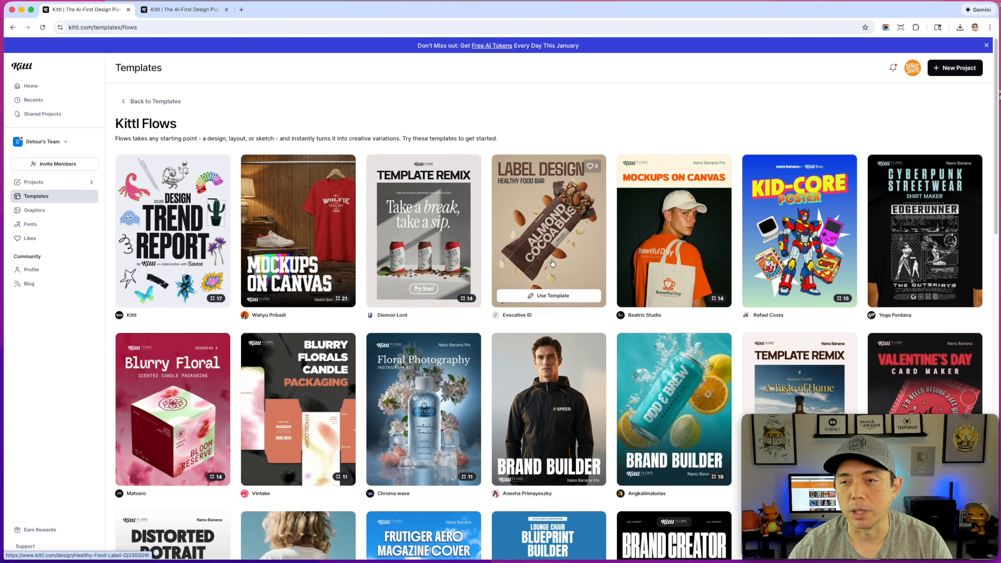
Look through the Kittl Flows collection, examining the T-shirt, streetwear, poster, coloring book and mockup templates.
scroll(564, 300, down, 2)
scroll(565, 300, down, 5)
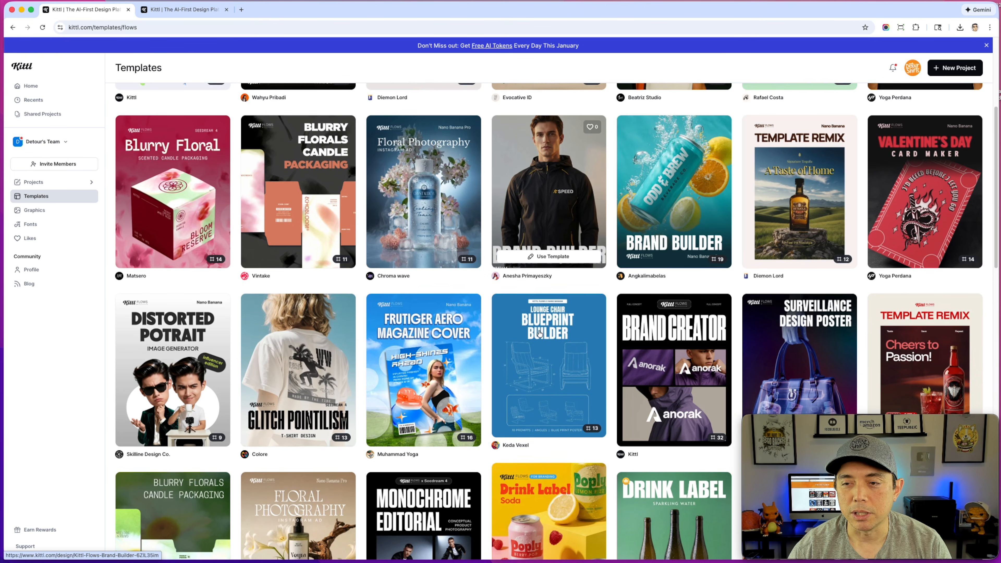
scroll(539, 333, down, 1)
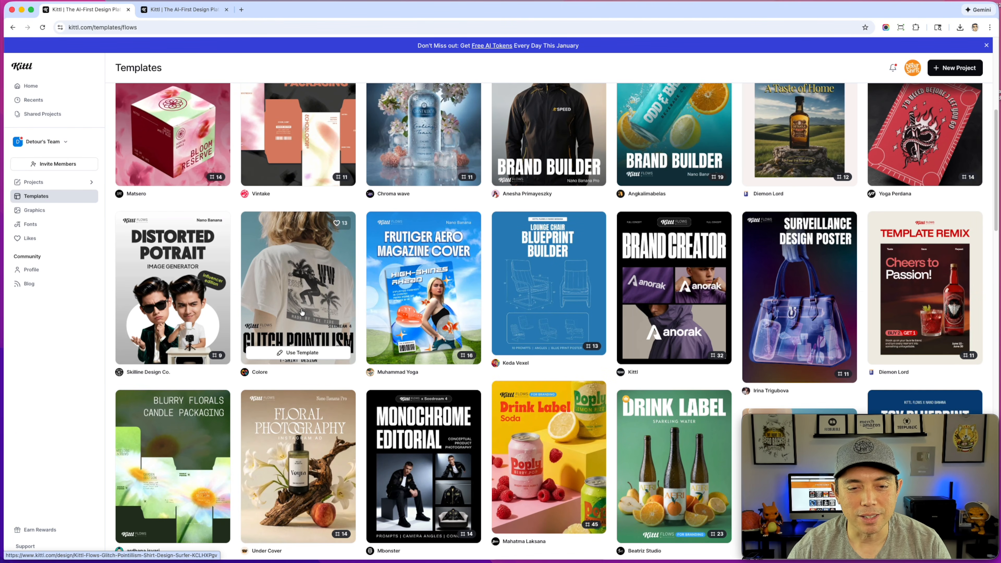
scroll(302, 311, down, 8)
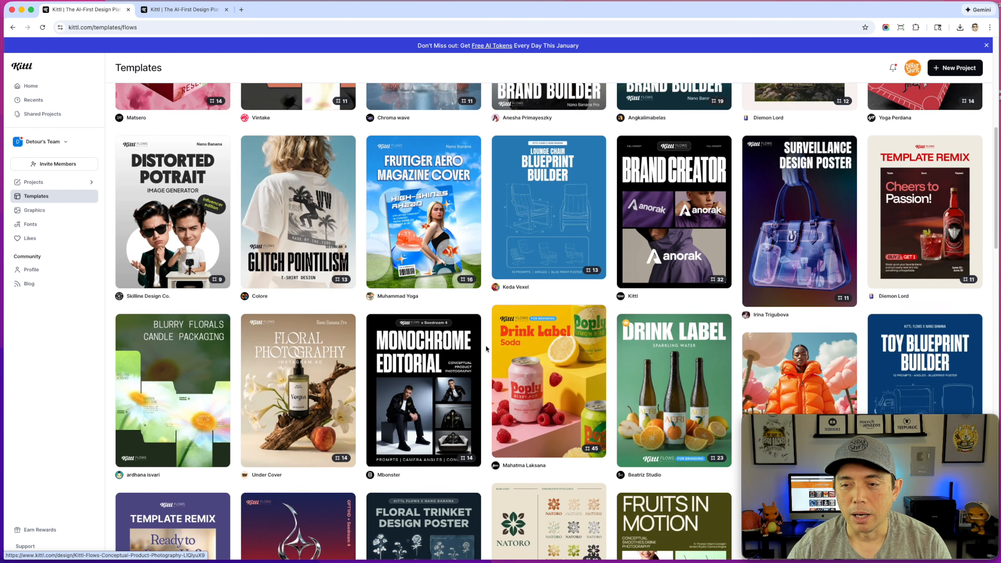
scroll(487, 348, down, 5)
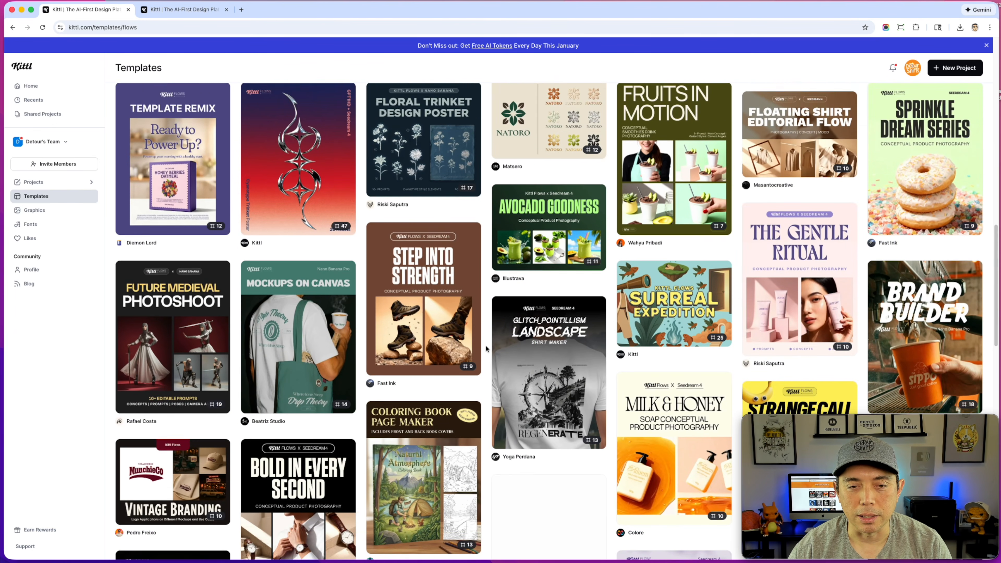
scroll(356, 331, down, 5)
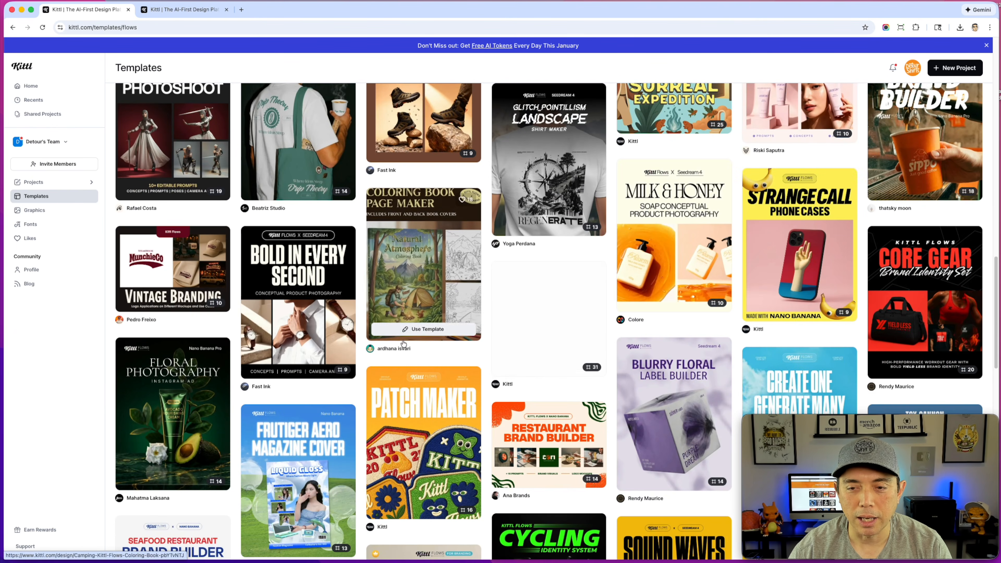
scroll(585, 207, up, 1)
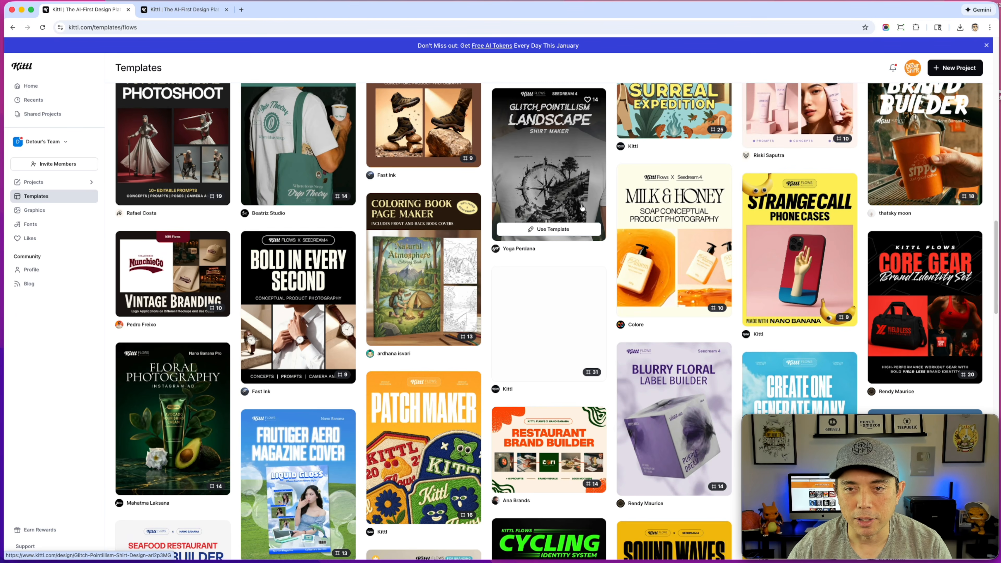
scroll(562, 203, down, 13)
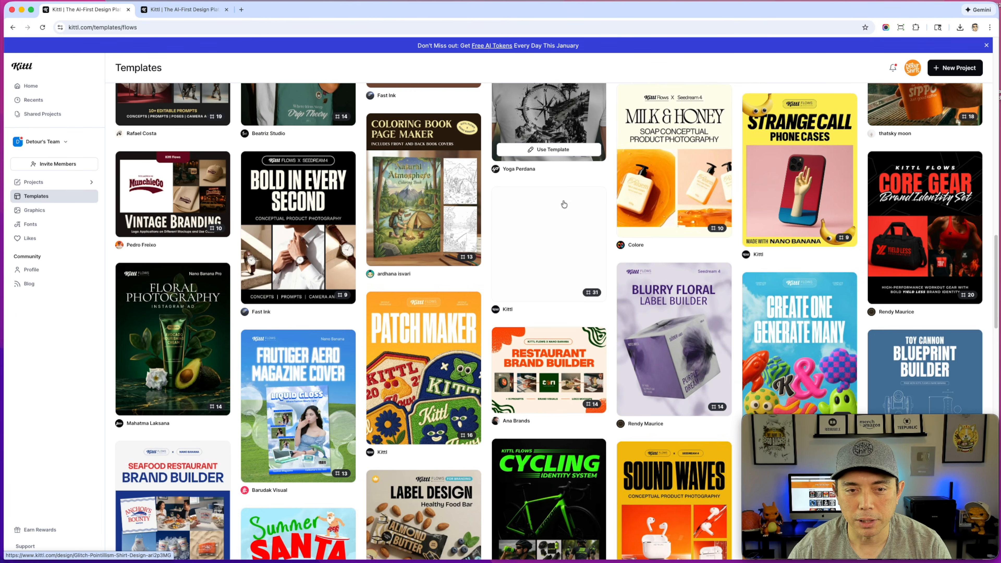
scroll(562, 241, down, 8)
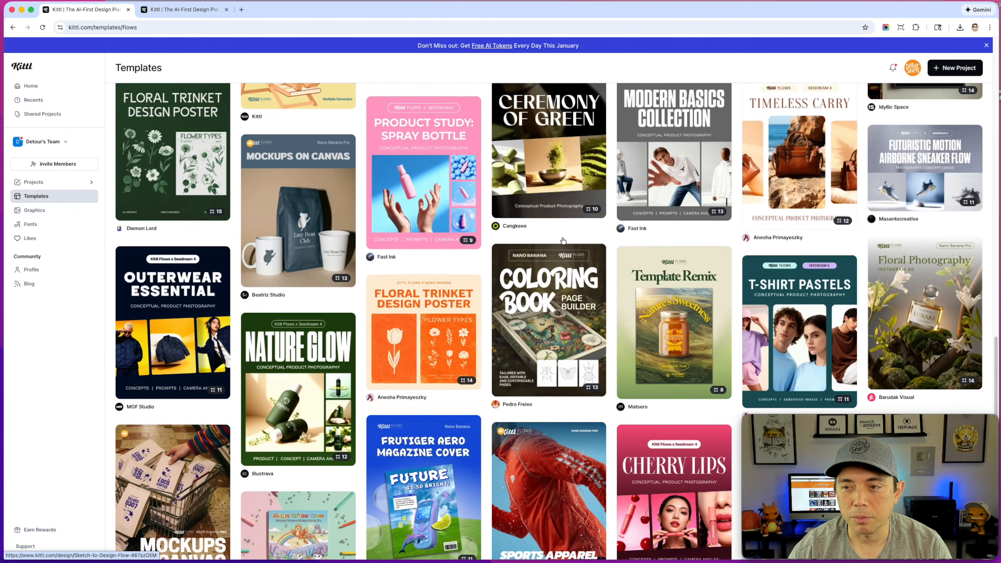
scroll(562, 252, down, 5)
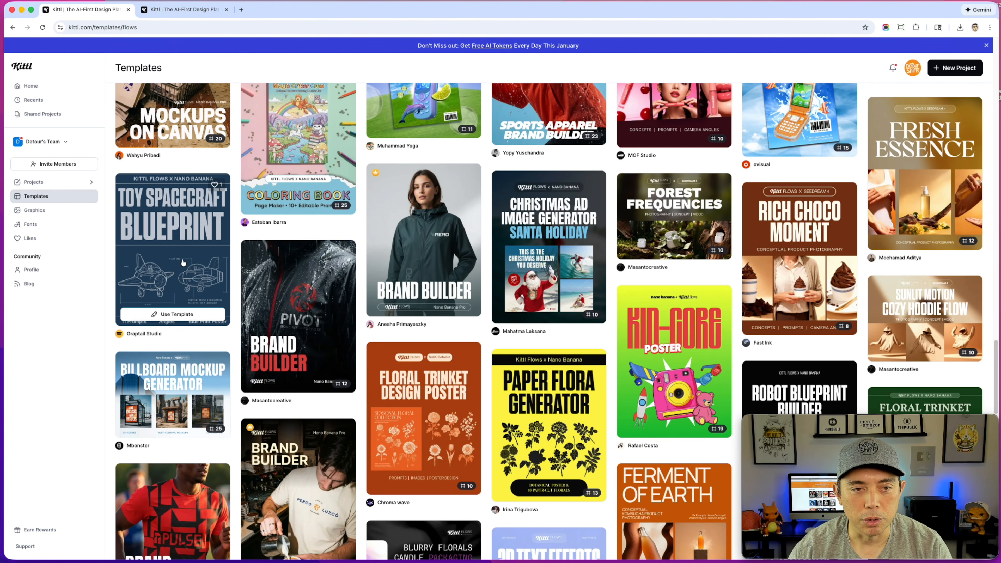
scroll(548, 253, down, 6)
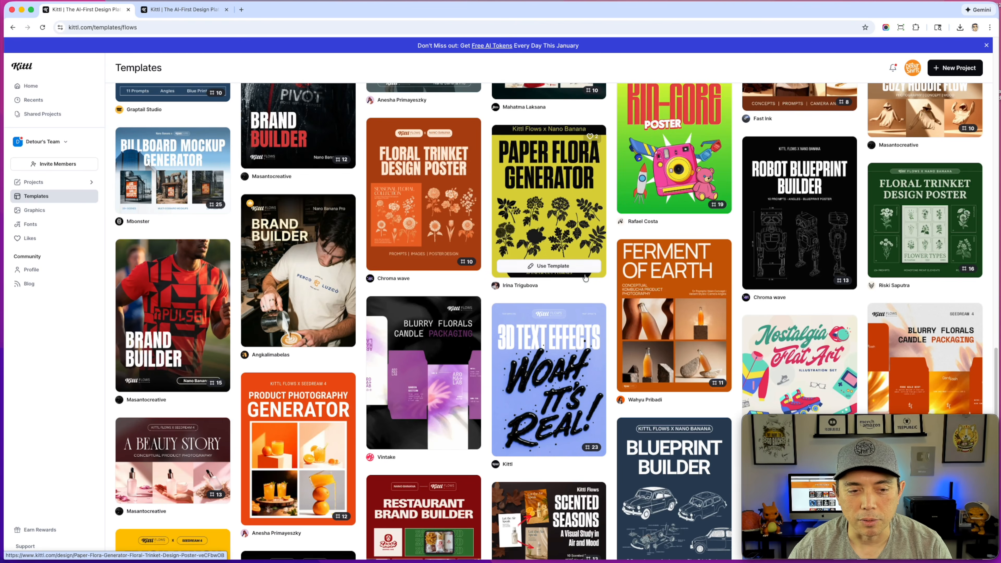
scroll(591, 261, down, 5)
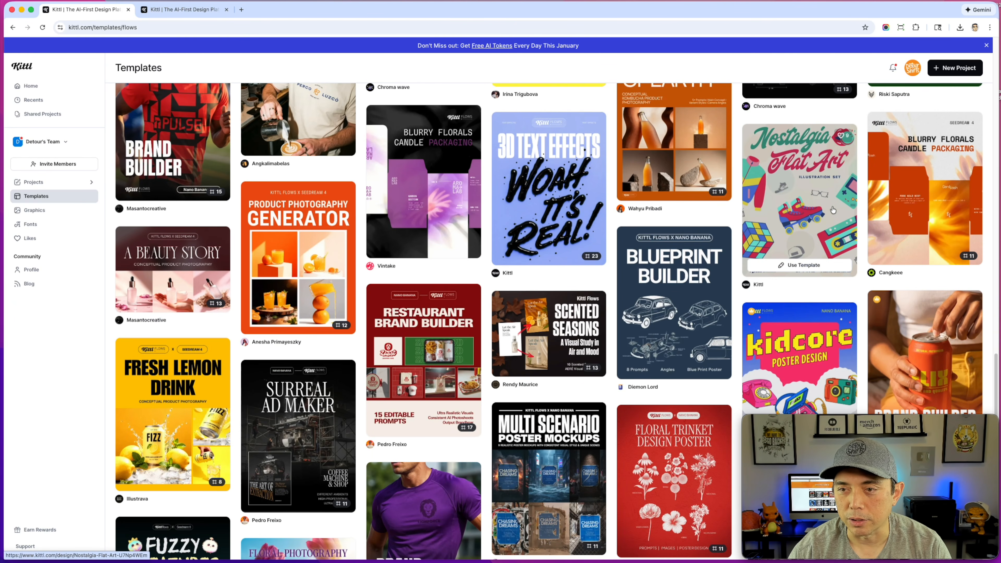
scroll(820, 223, down, 9)
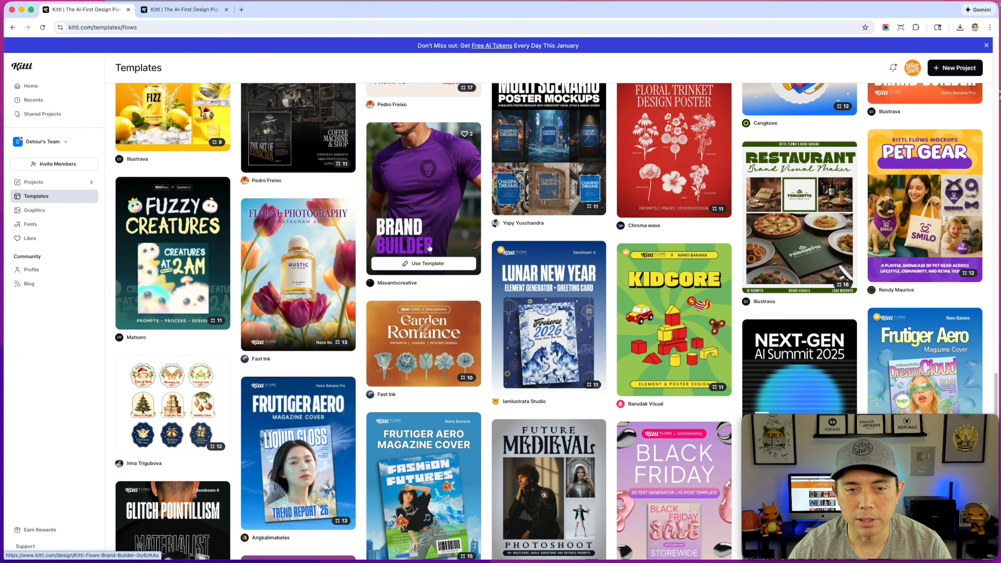
scroll(958, 198, down, 10)
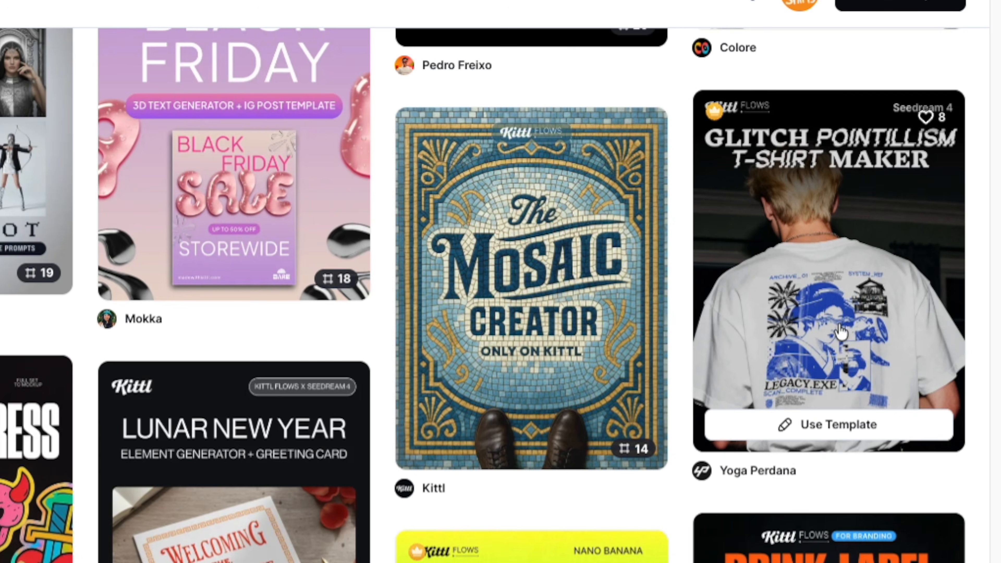
scroll(840, 332, down, 15)
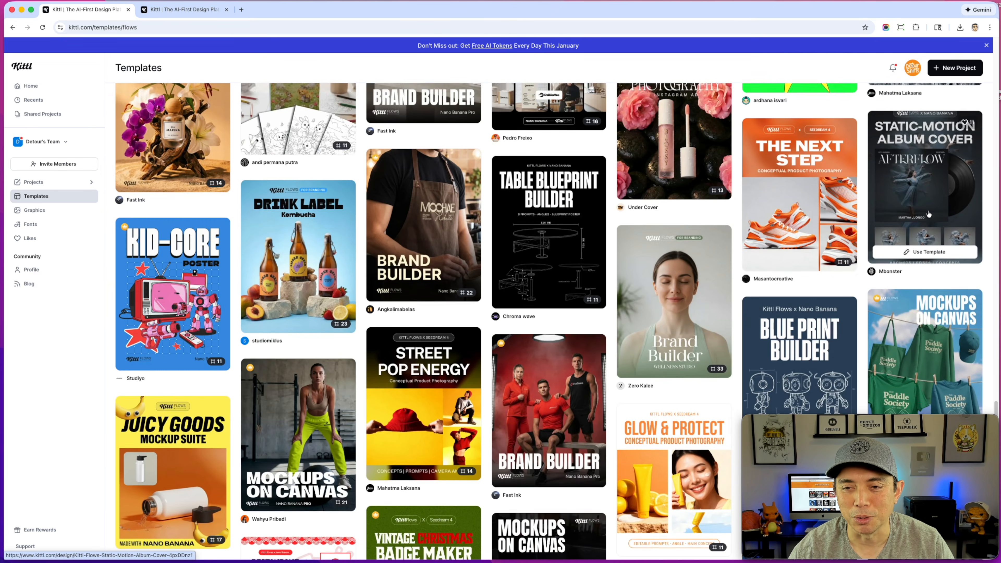
scroll(928, 213, down, 6)
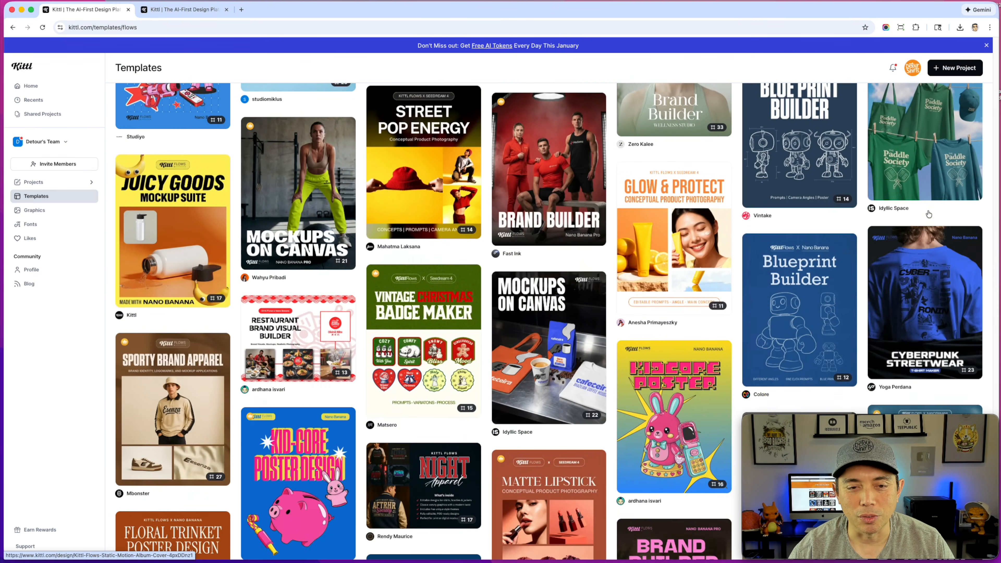
scroll(917, 224, down, 3)
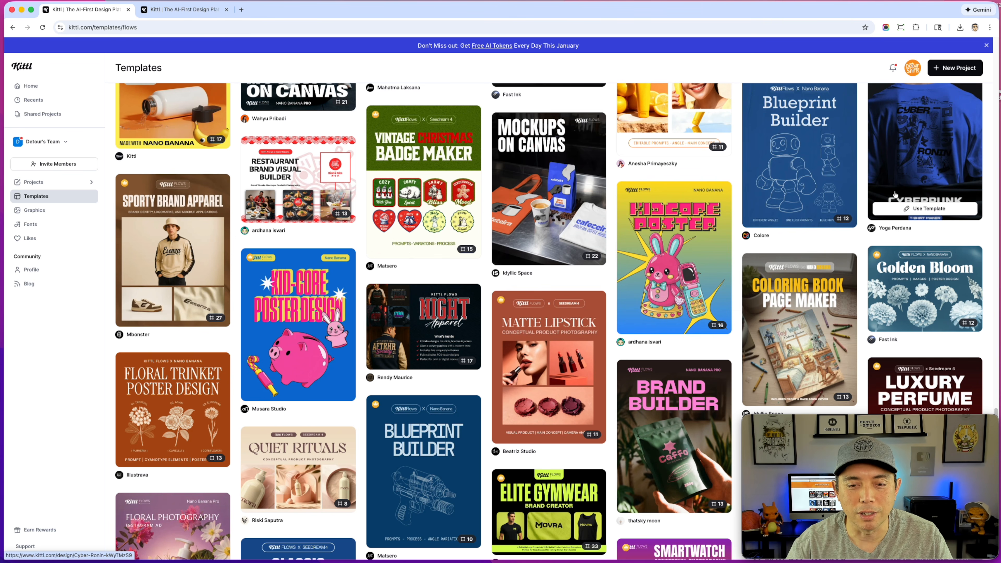
scroll(889, 201, down, 15)
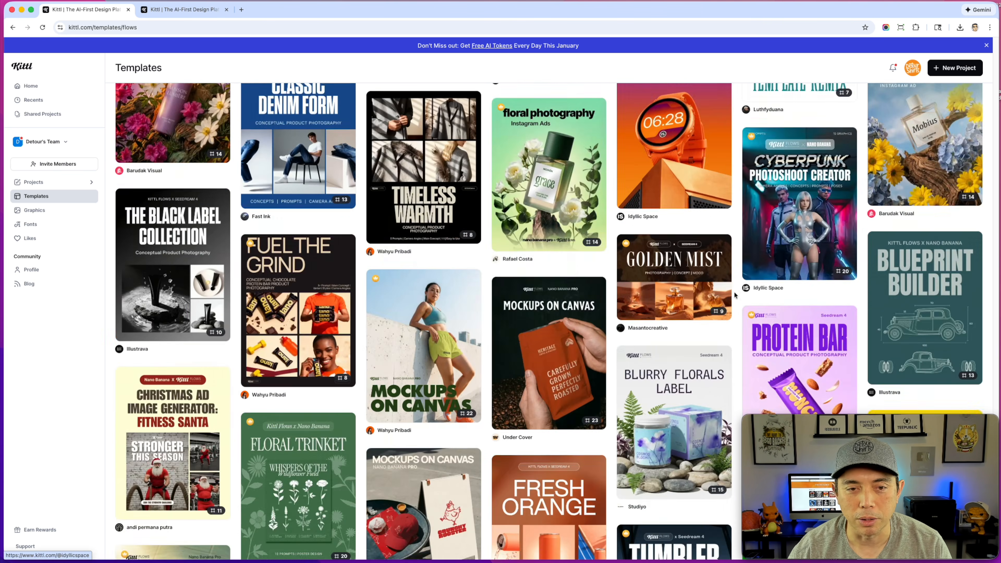
scroll(735, 294, down, 15)
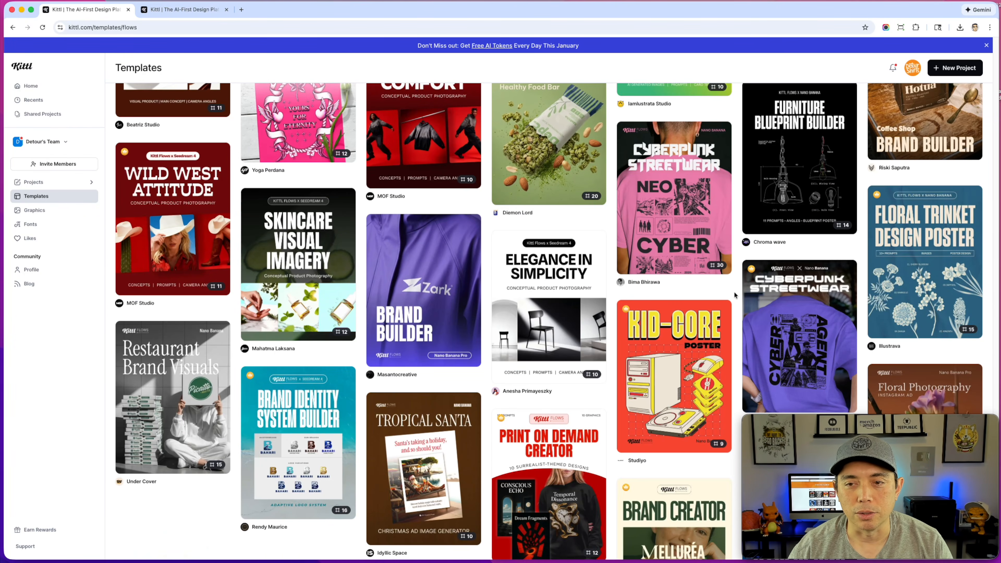
mouse_move(669, 236)
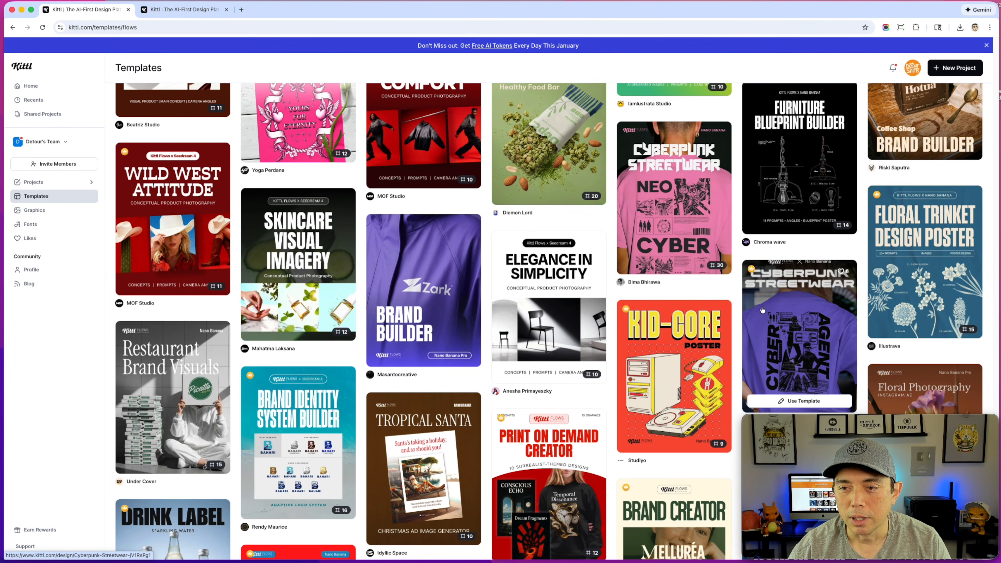
scroll(798, 289, down, 2)
scroll(472, 394, down, 4)
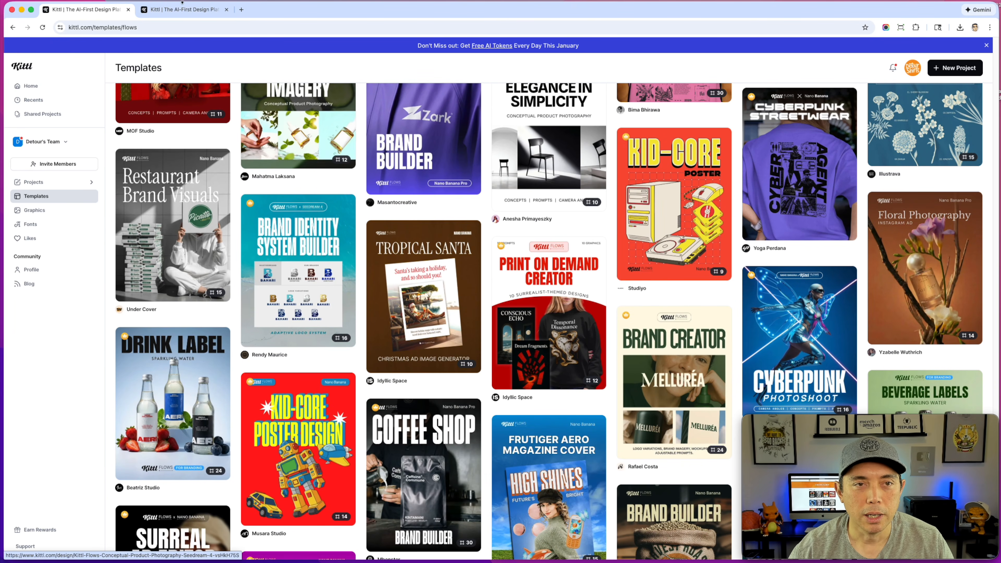
Open the "Kittl Flows: Glitch Pointillism Shirt Design Surfer" template from the Kittl Flows collection and use it as a new project.
click(182, 8)
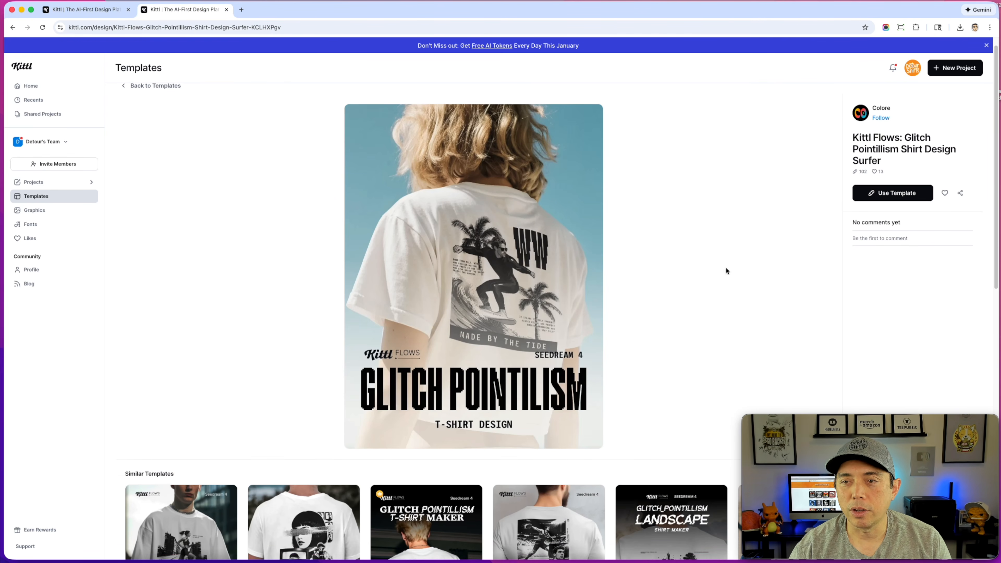
click(111, 13)
scroll(378, 249, down, 20)
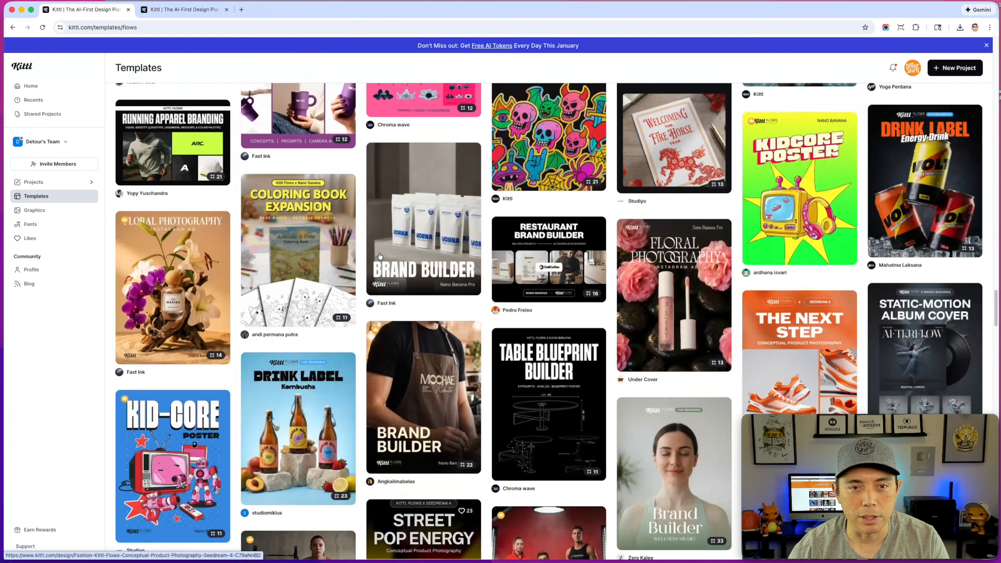
scroll(380, 256, up, 20)
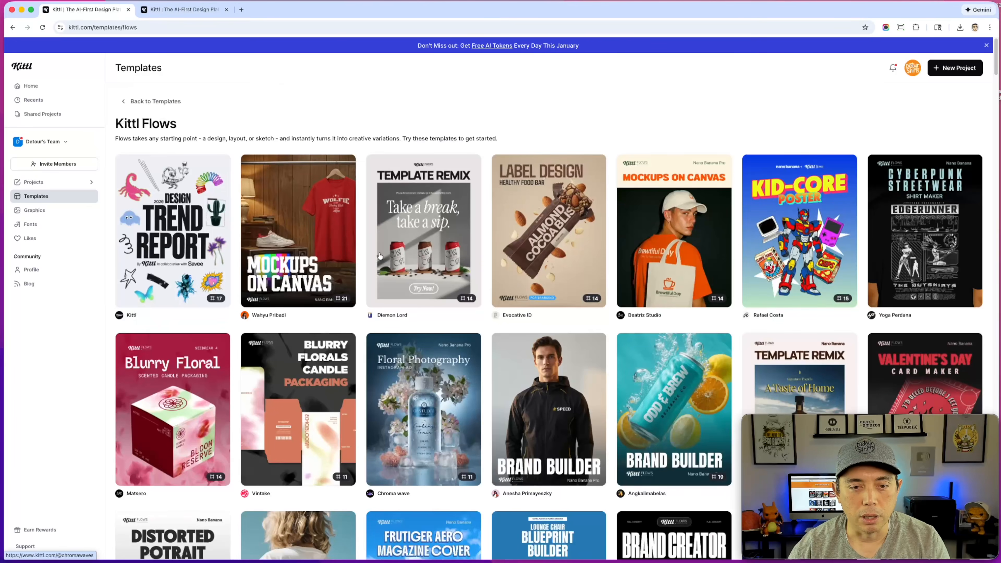
scroll(379, 256, down, 5)
click(284, 201)
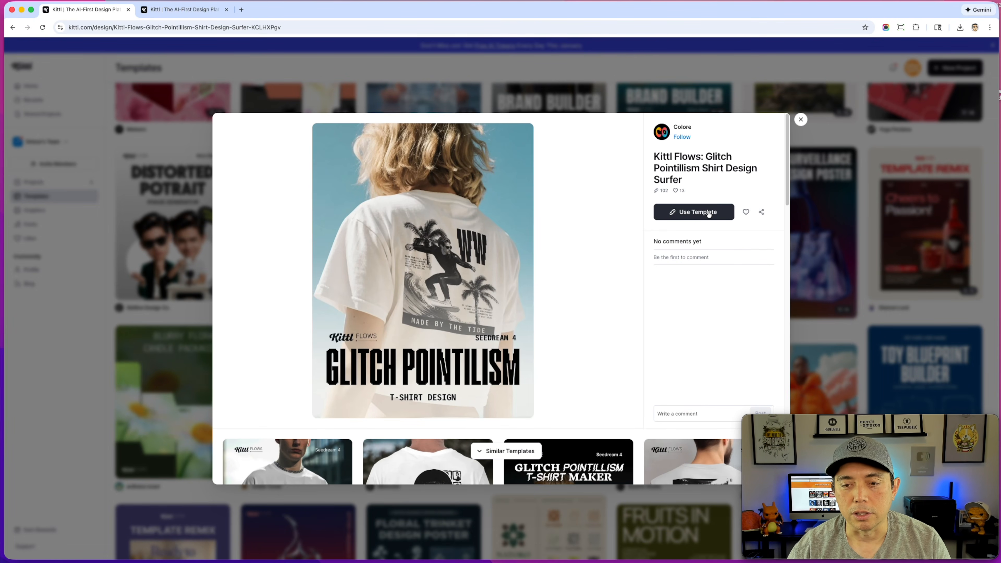
click(709, 212)
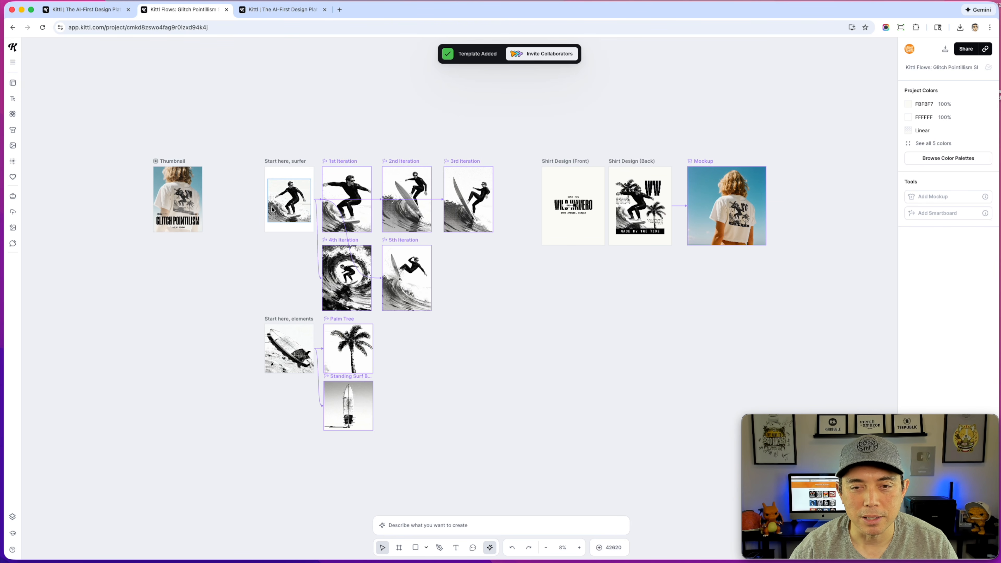
Examine the starting surfer image beside its 1st Iteration and select the "Start here, surfer" artboard.
scroll(292, 210, up, 5)
scroll(292, 212, up, 5)
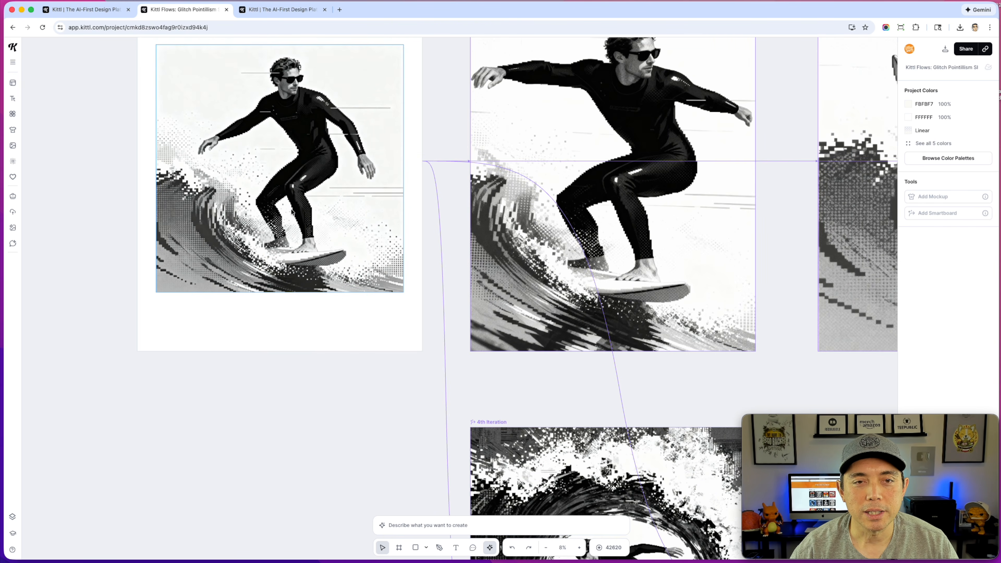
scroll(293, 223, down, 1)
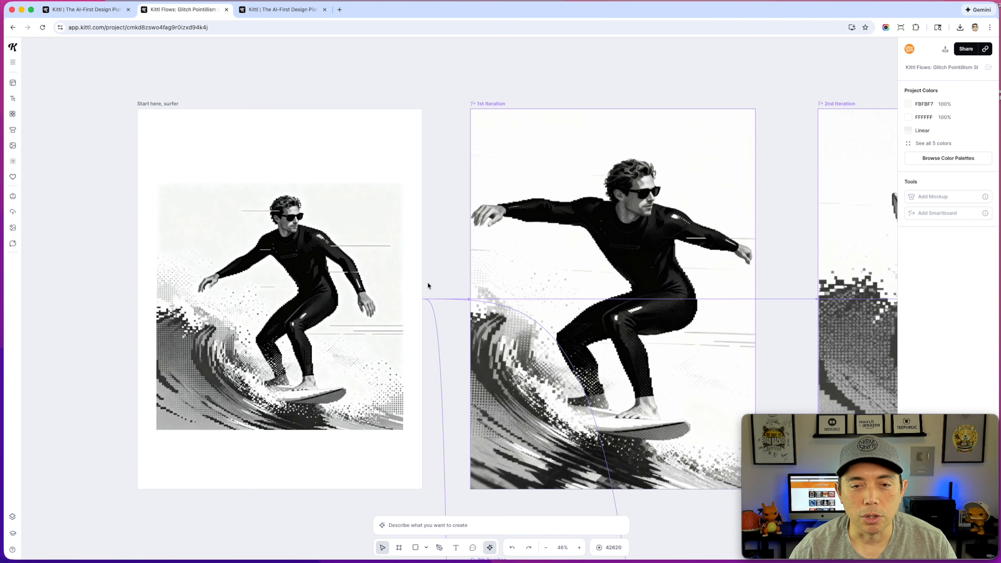
click(156, 103)
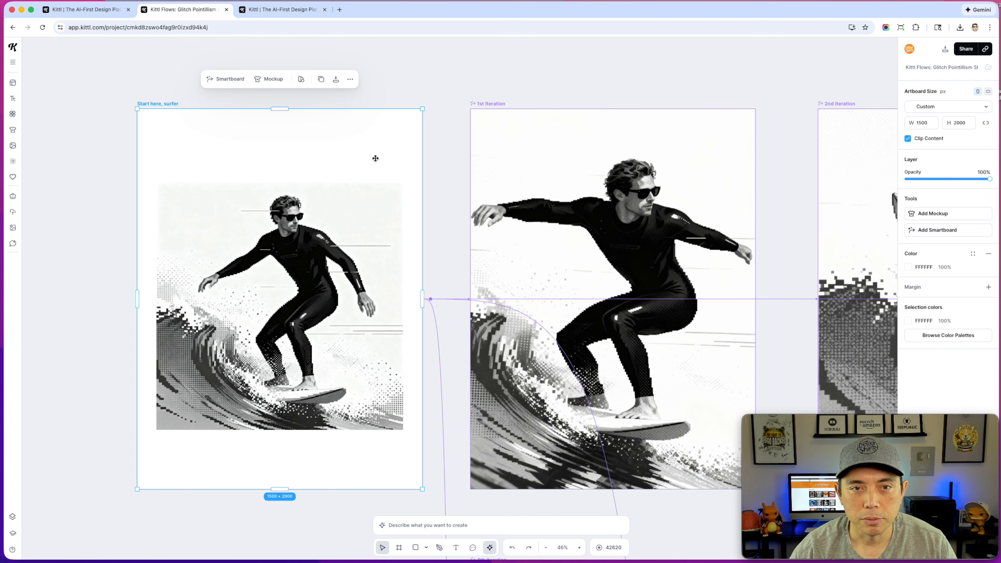
Read the Smartboard prompts behind the 1st Iteration and 4th Iteration surfer artboards.
click(493, 104)
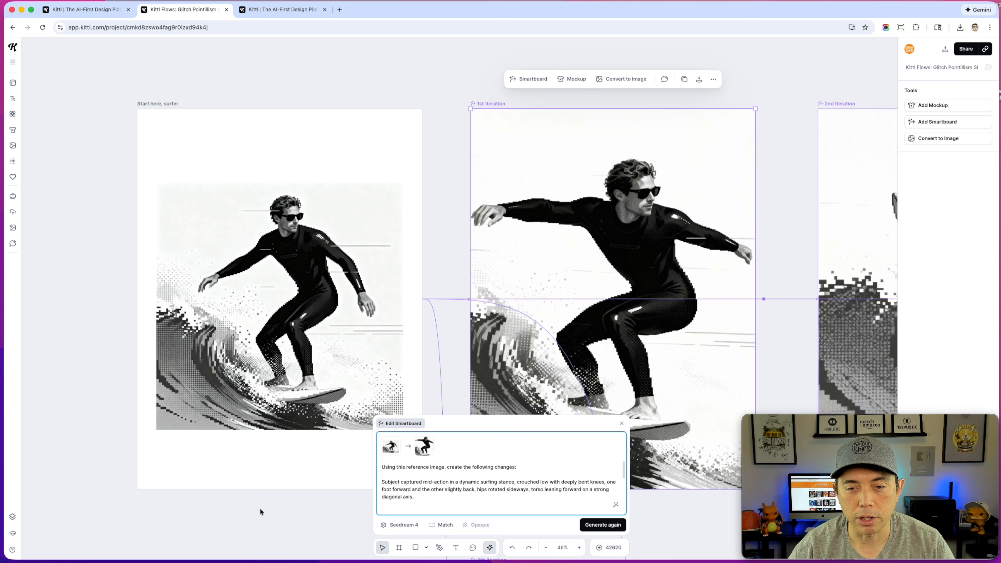
click(257, 521)
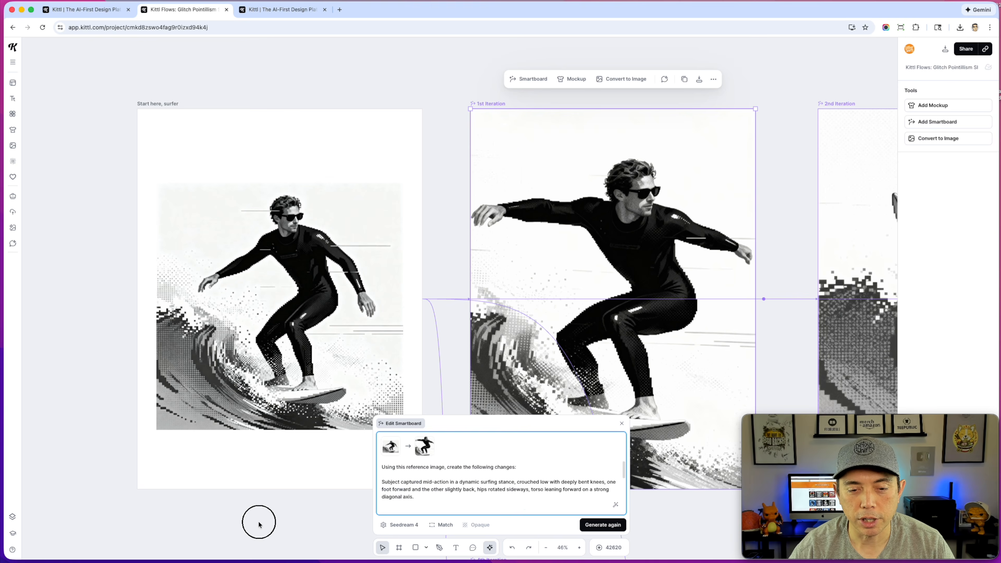
scroll(418, 421, down, 8)
click(485, 457)
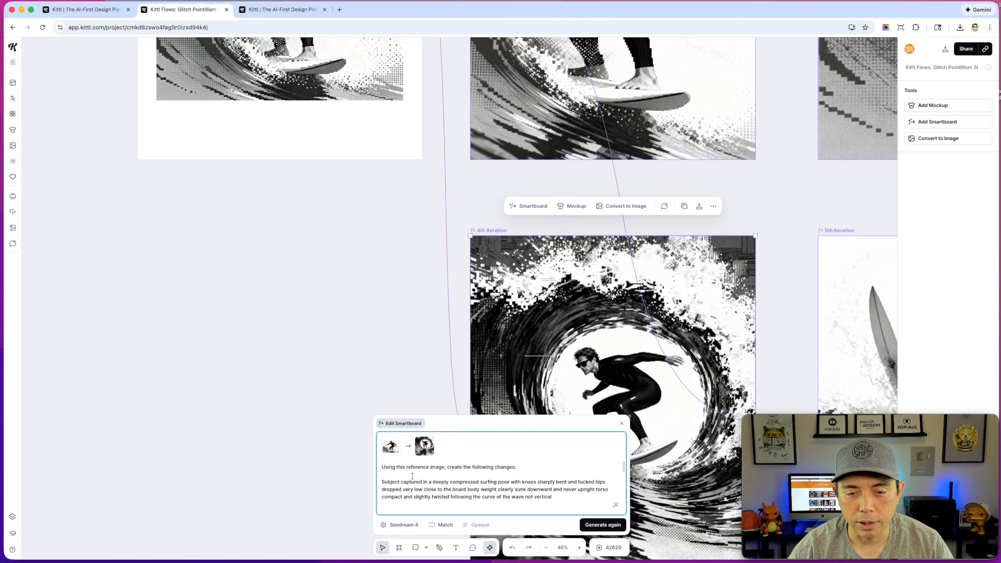
scroll(346, 268, up, 14)
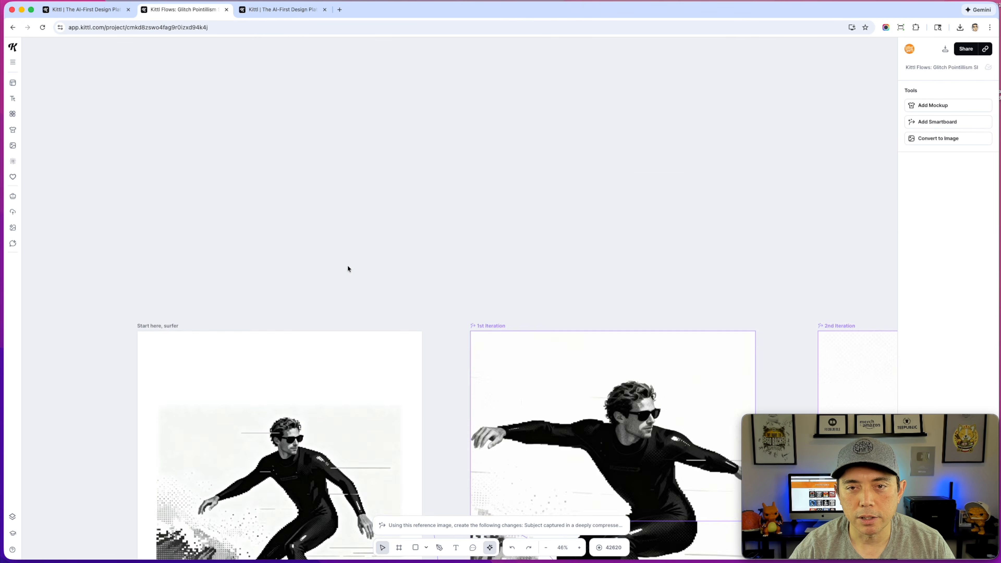
Examine how the "Start here, surfer" artboard connects to the 1st through 5th Iteration artboards.
scroll(348, 269, down, 5)
scroll(512, 201, down, 2)
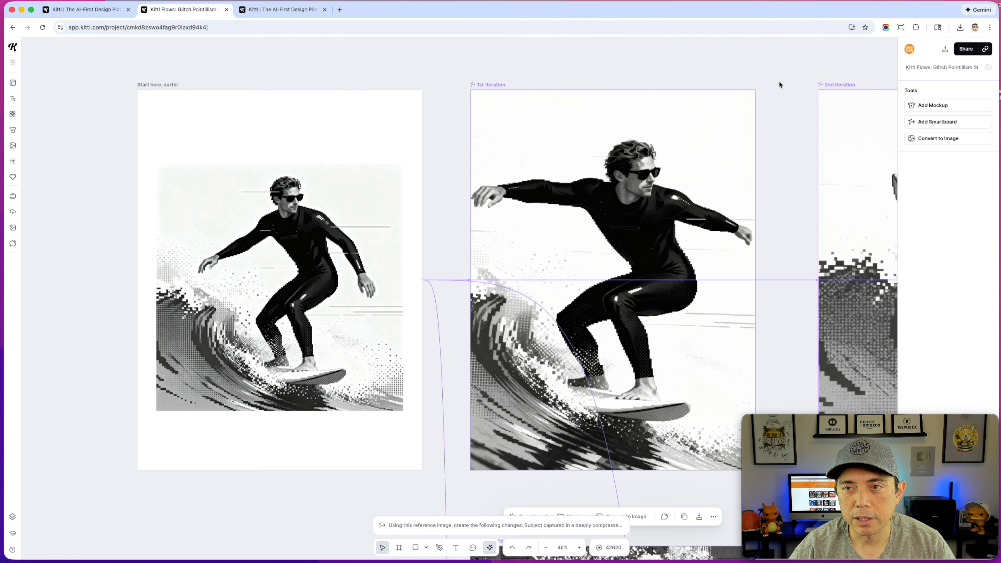
scroll(734, 129, down, 2)
scroll(735, 129, down, 4)
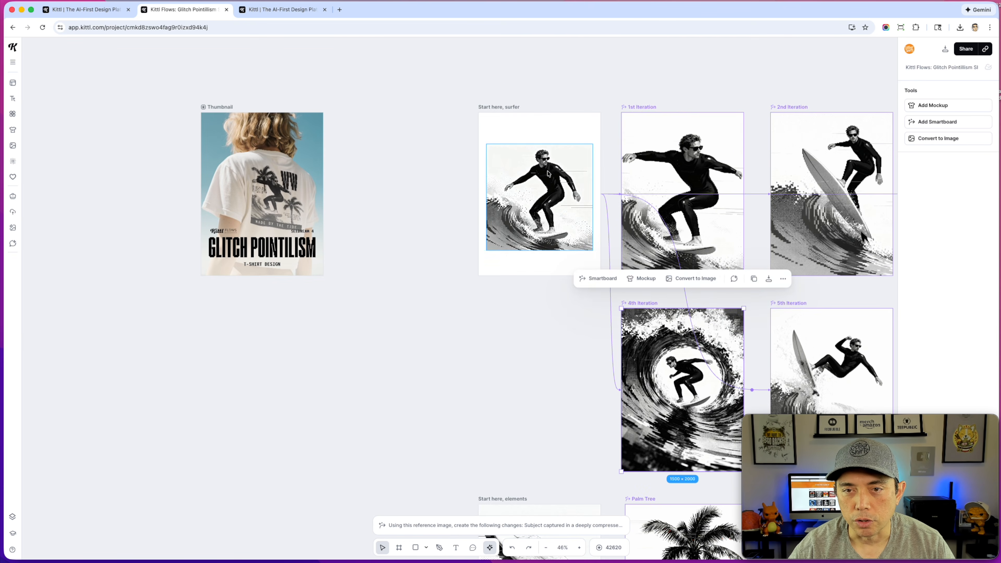
click(664, 75)
scroll(483, 115, right, 2)
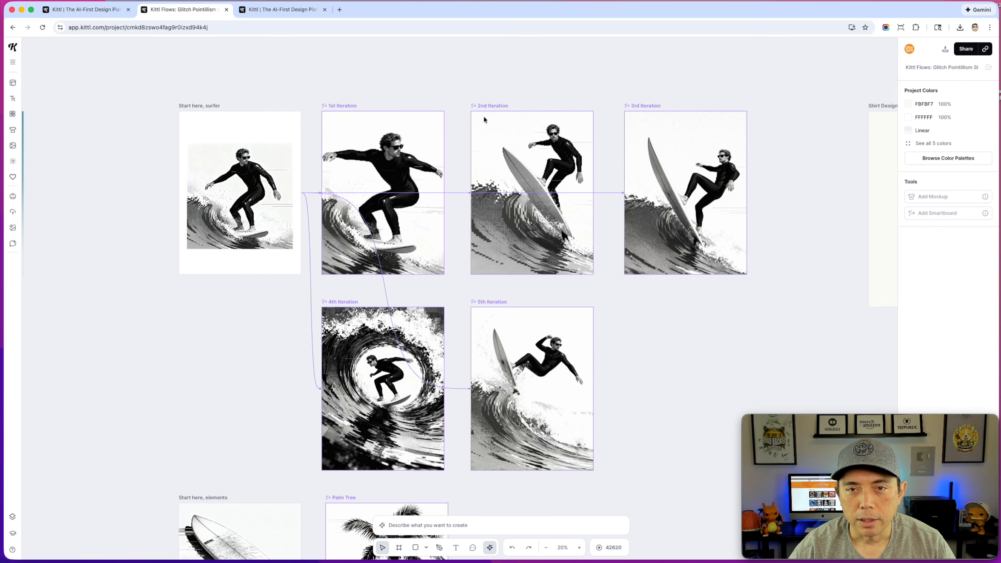
scroll(487, 132, up, 3)
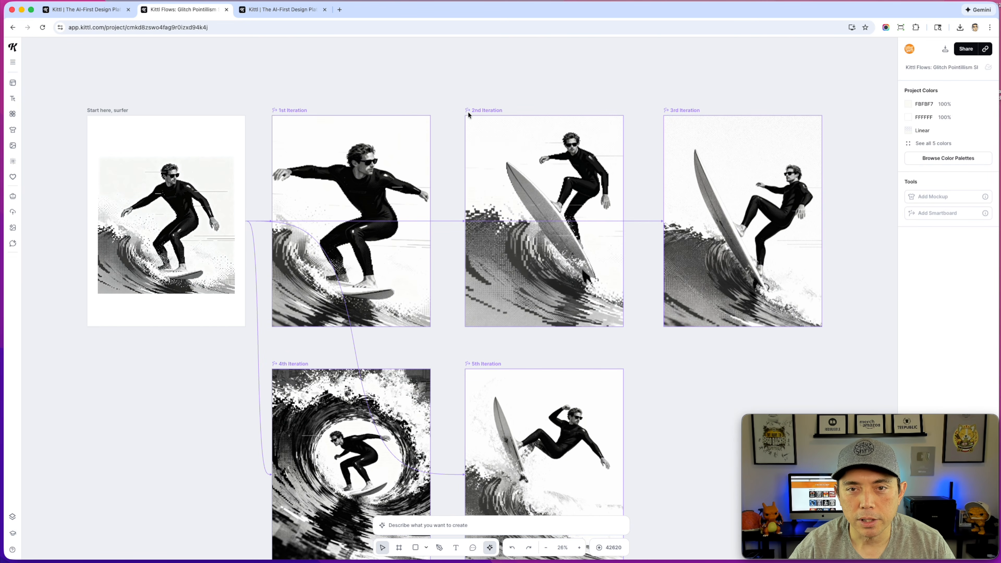
scroll(681, 112, down, 2)
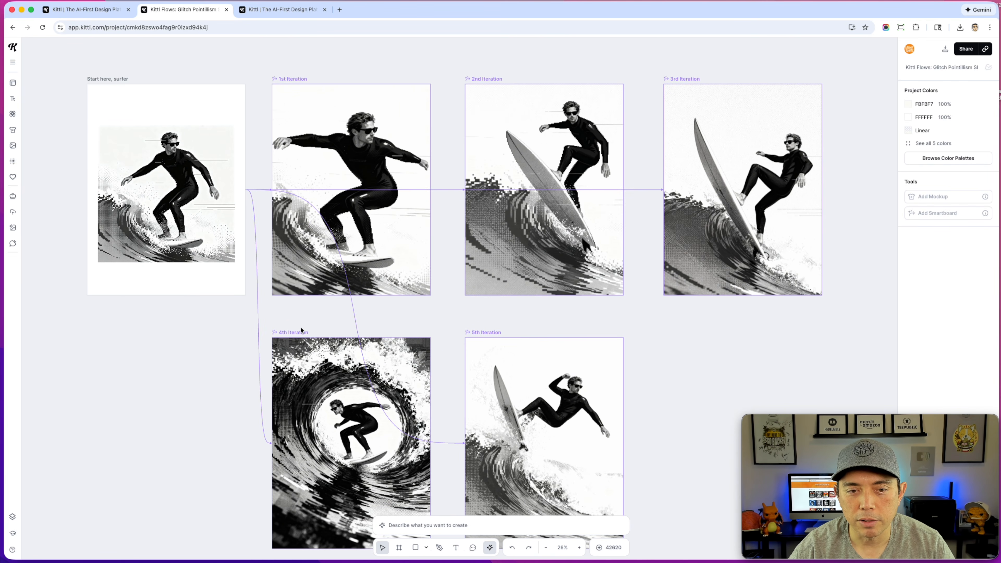
scroll(481, 314, down, 3)
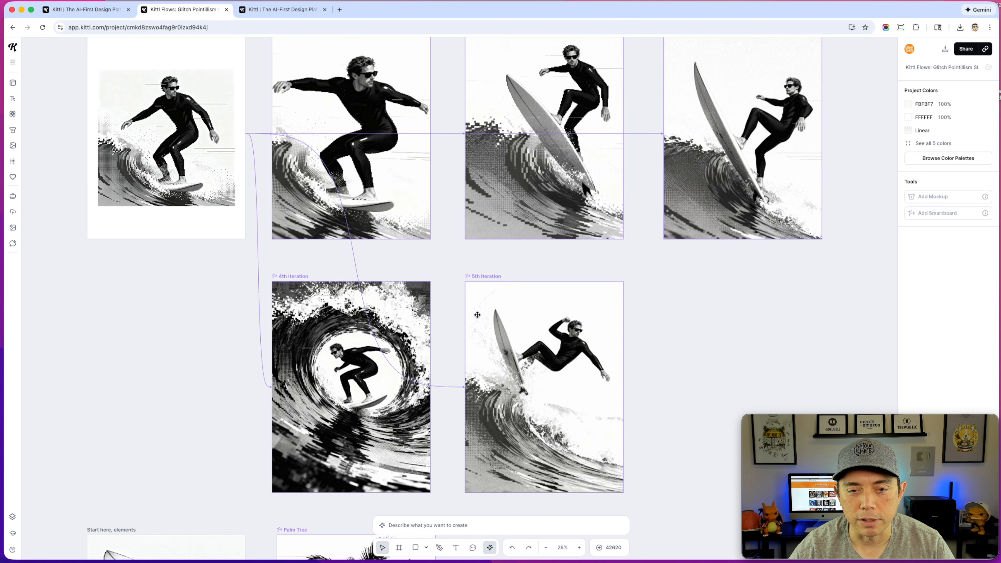
Inspect the starting surfer image against its iterations and the surfboard image in the "Start here, elements" artboard.
click(182, 149)
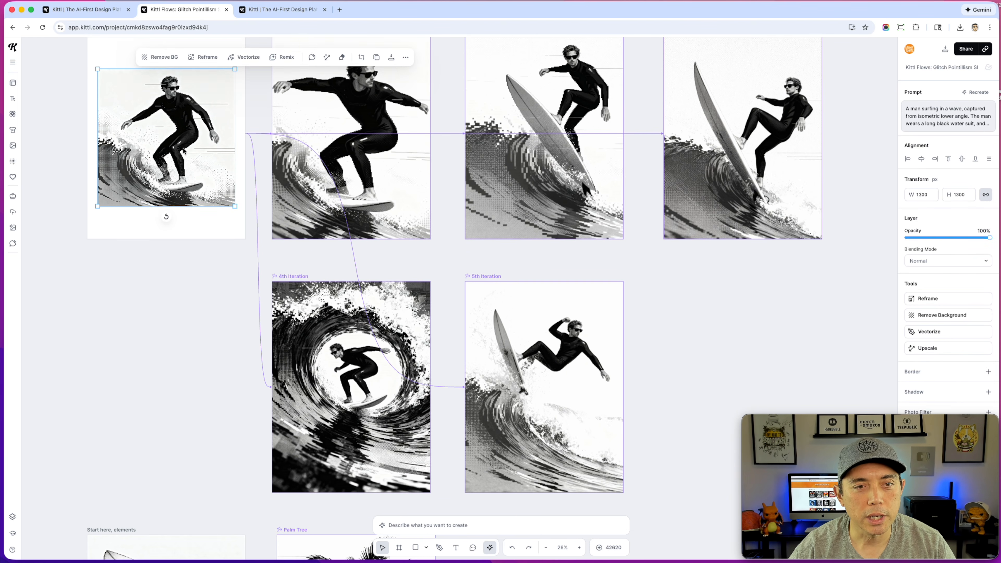
scroll(184, 151, up, 1)
scroll(183, 150, up, 4)
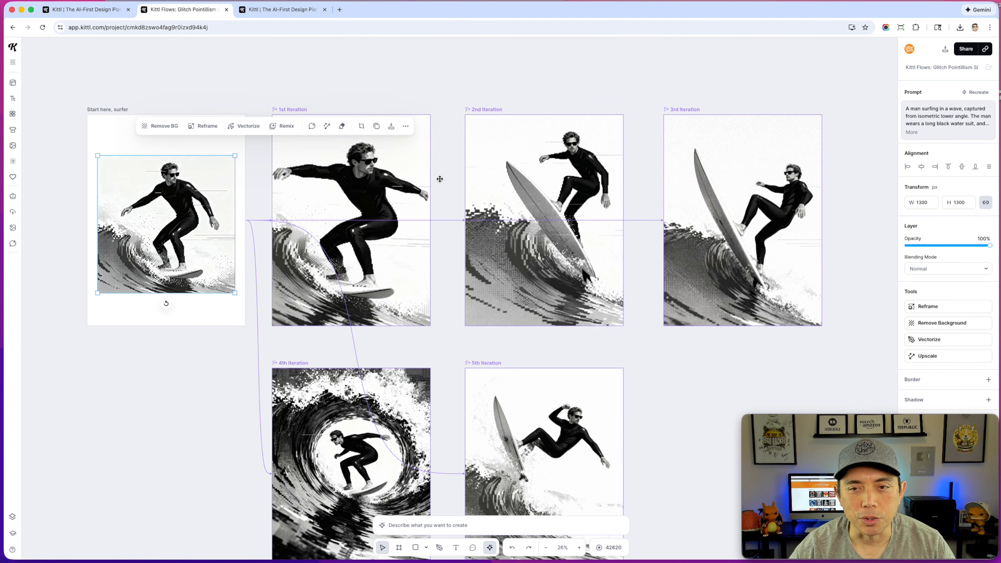
scroll(402, 321, down, 15)
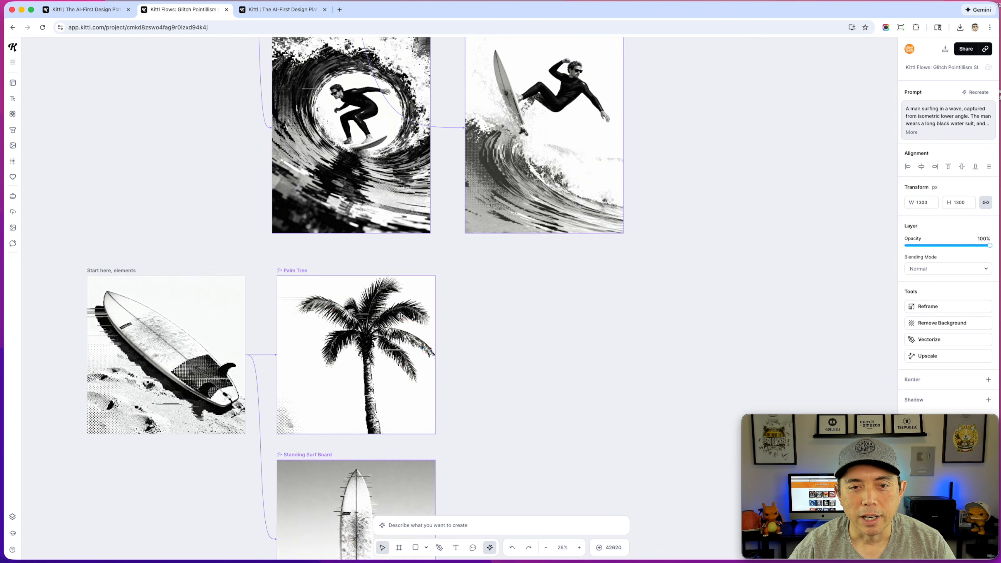
scroll(400, 316, up, 3)
scroll(250, 302, down, 8)
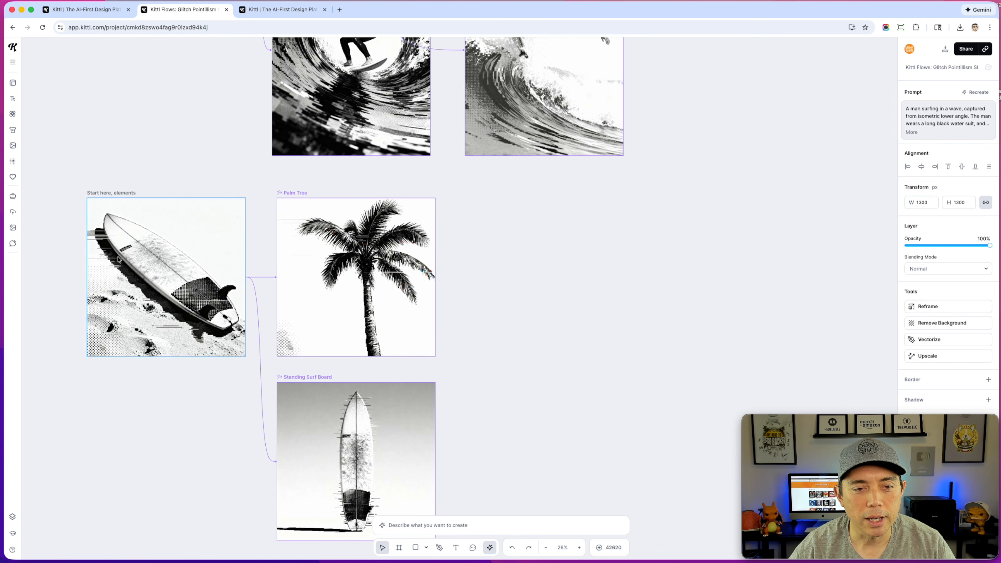
click(129, 179)
click(126, 242)
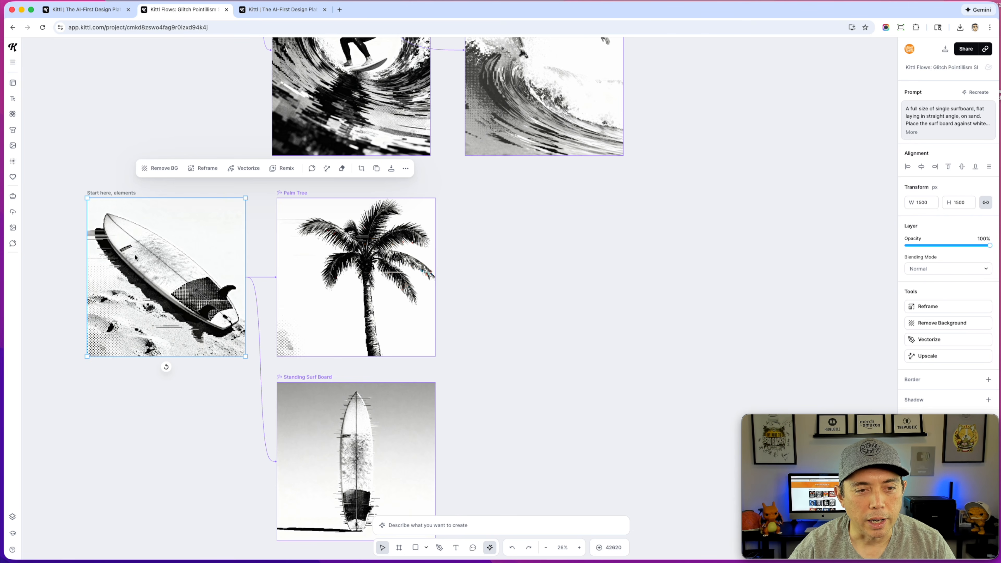
Read the Smartboard prompts used for the Palm Tree and Standing Surf Board artboards.
click(296, 194)
scroll(377, 312, down, 5)
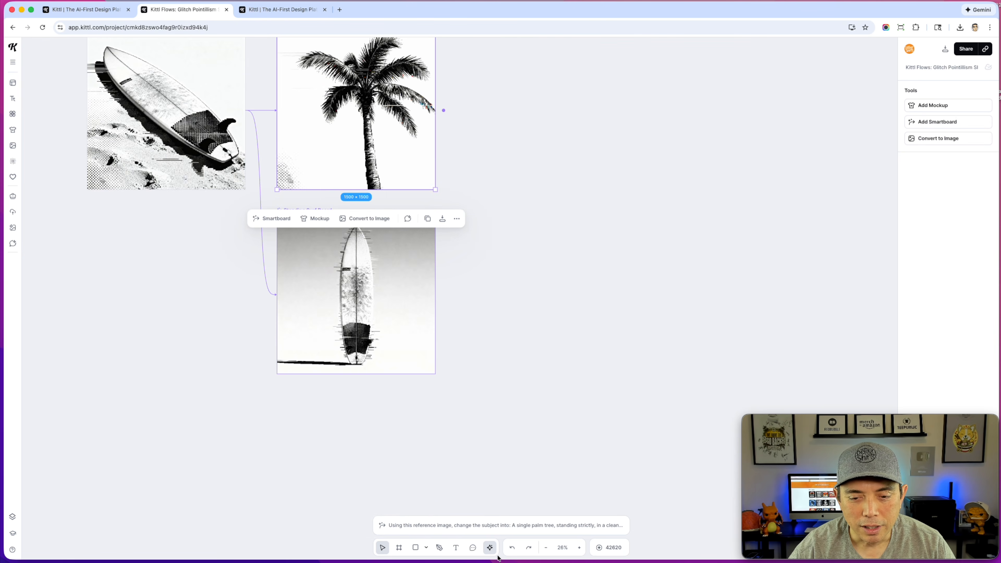
click(497, 524)
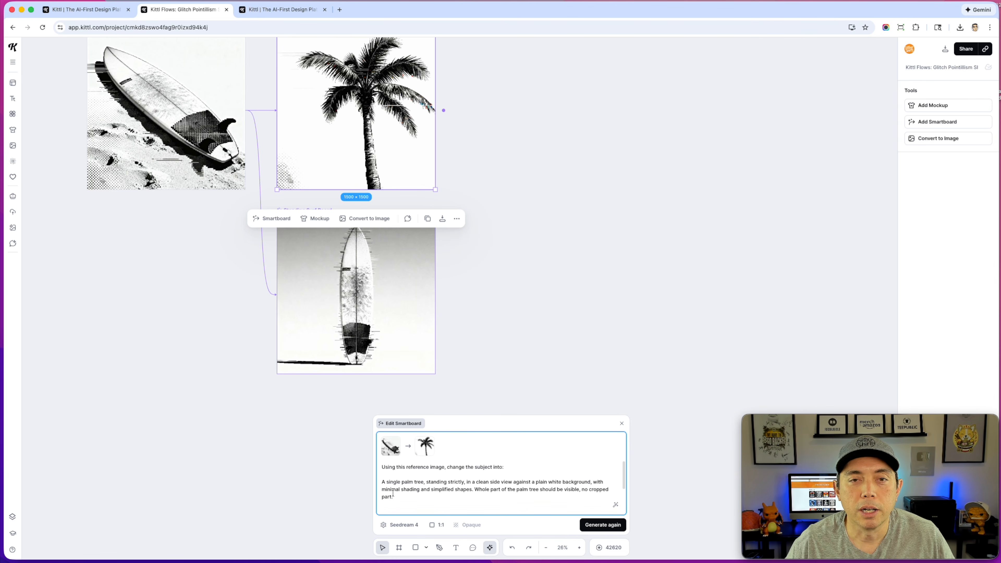
click(490, 317)
click(300, 210)
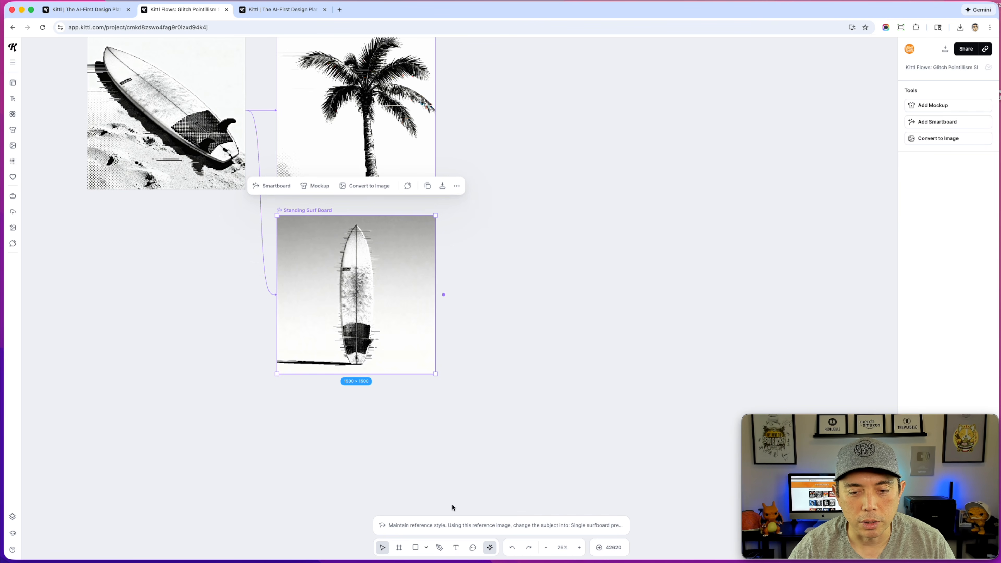
click(446, 525)
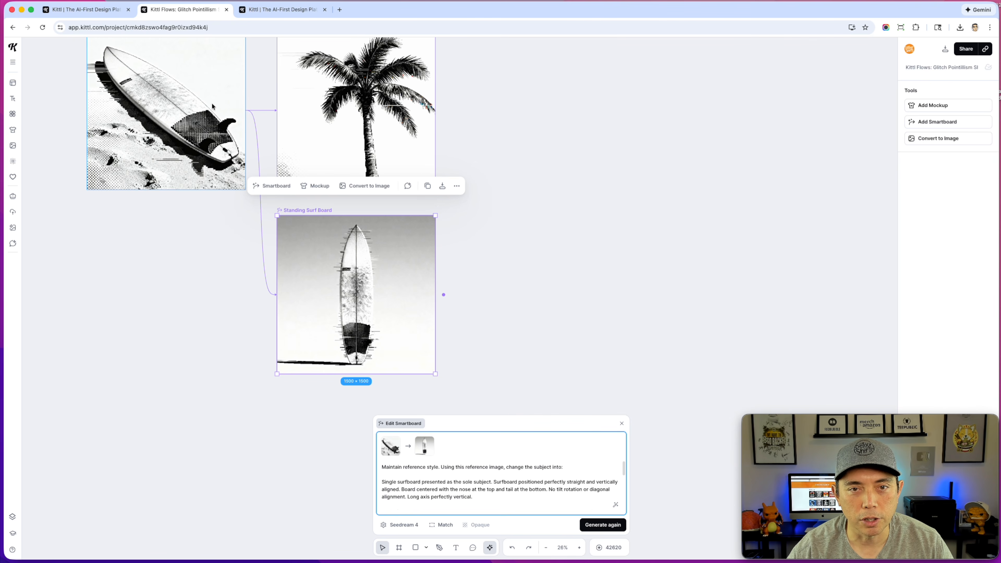
Show the options for connecting the Palm Tree artboard to a new Smartboard or Mockup, and dismiss them.
scroll(419, 288, up, 2)
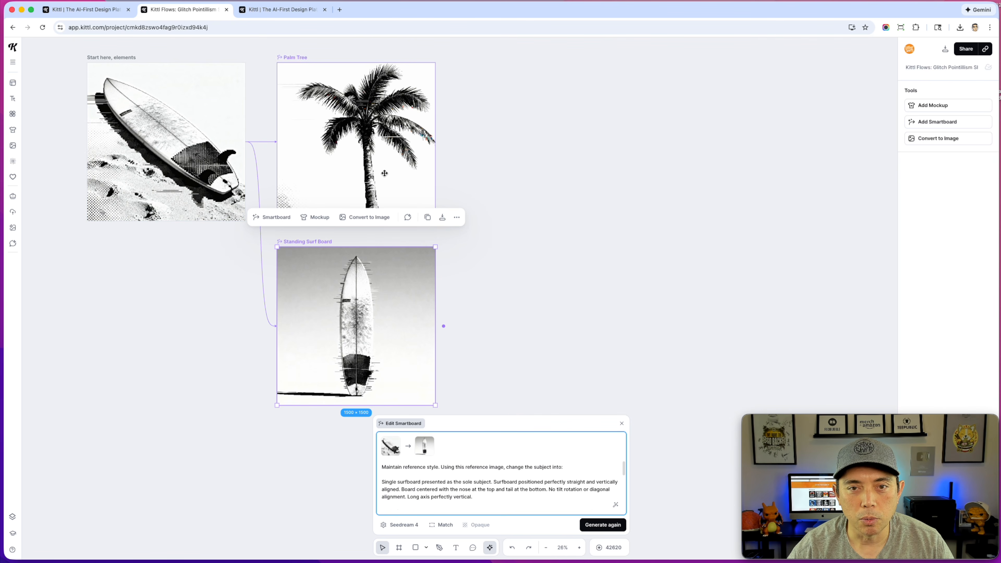
click(384, 173)
click(444, 143)
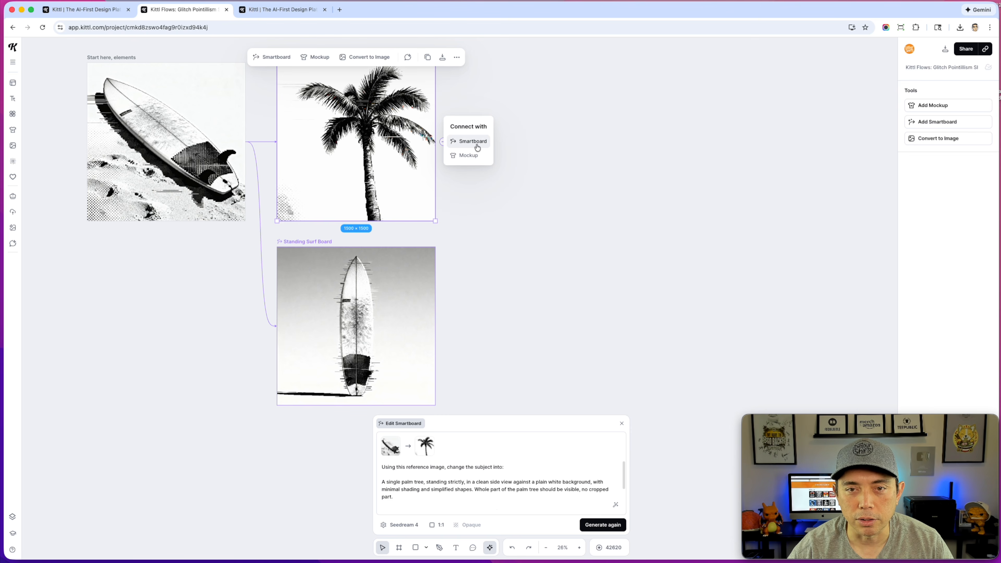
click(583, 226)
scroll(570, 347, down, 1)
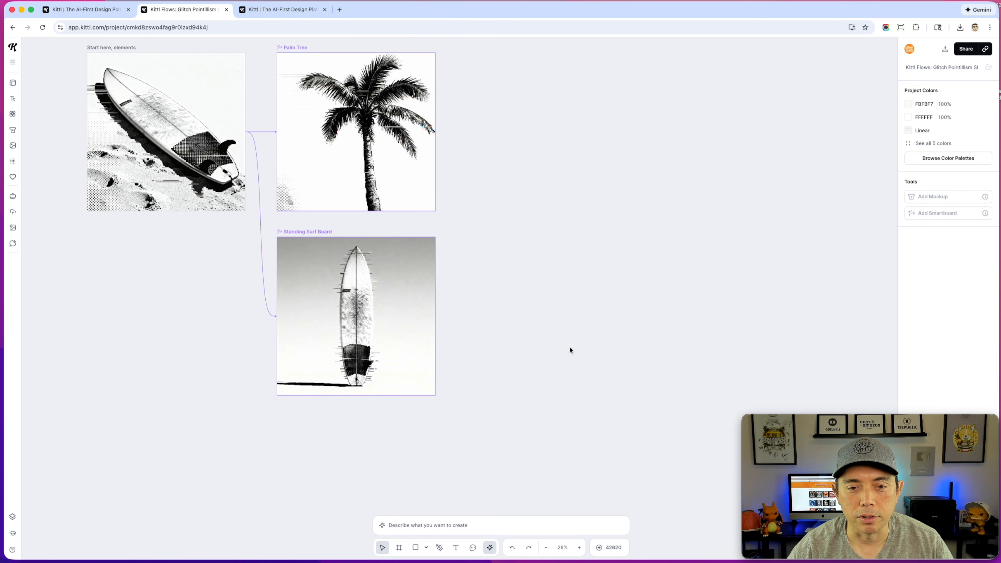
Find the front and back shirt designs beyond the surfer iterations and select the surfer image inside Shirt Design (Back).
scroll(569, 347, up, 10)
scroll(569, 347, down, 2)
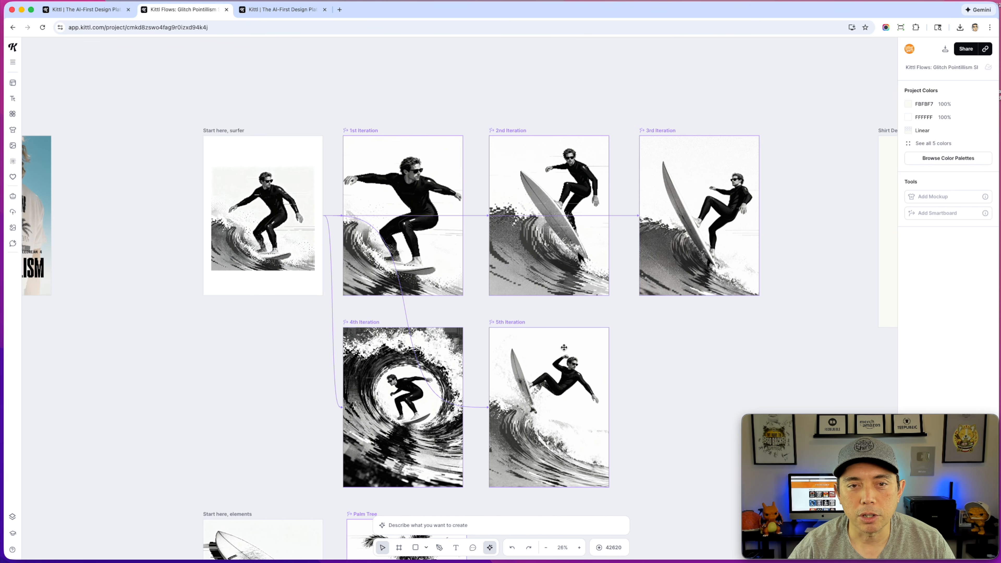
drag(726, 342, 441, 330)
drag(668, 306, 445, 319)
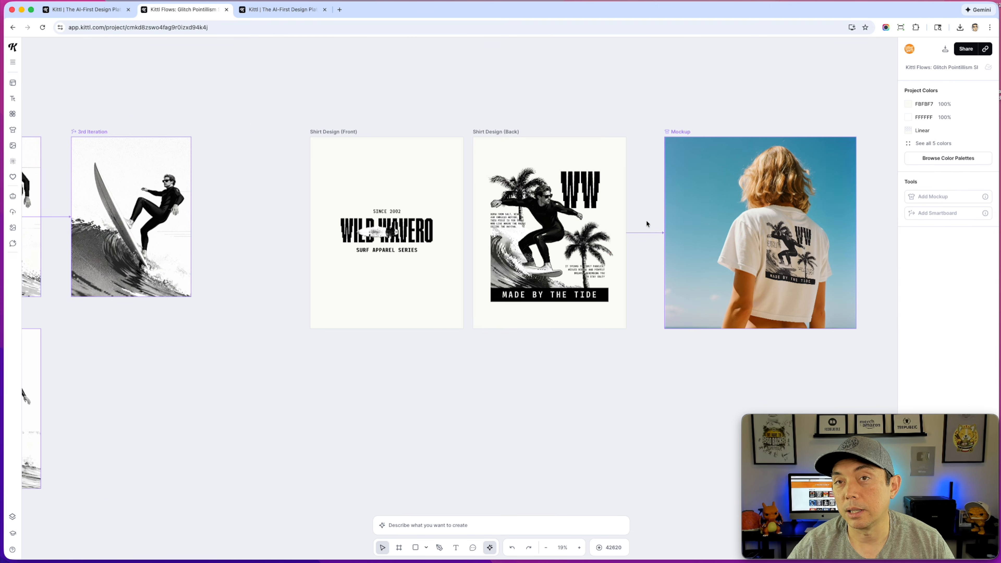
scroll(571, 312, up, 5)
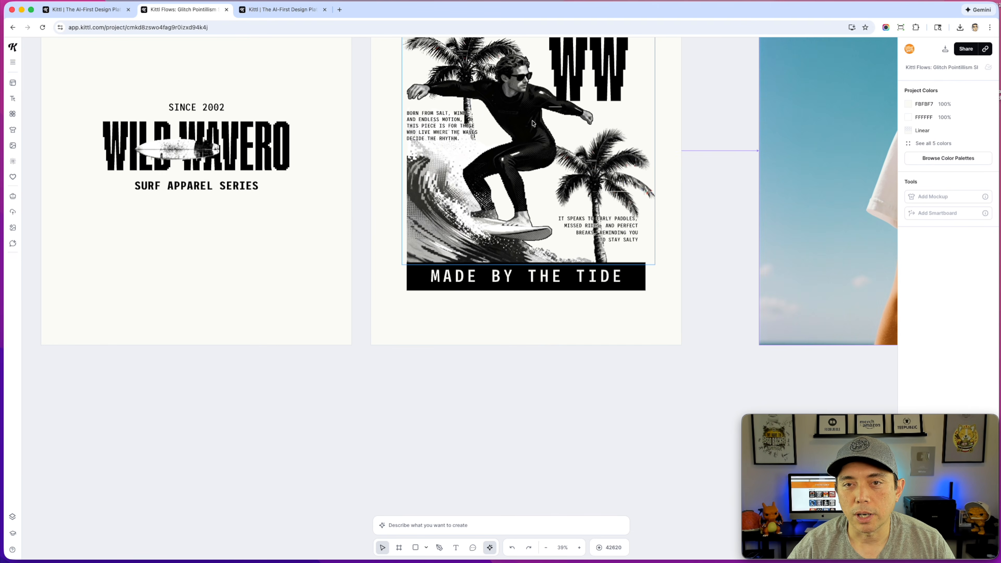
click(525, 107)
double_click(524, 110)
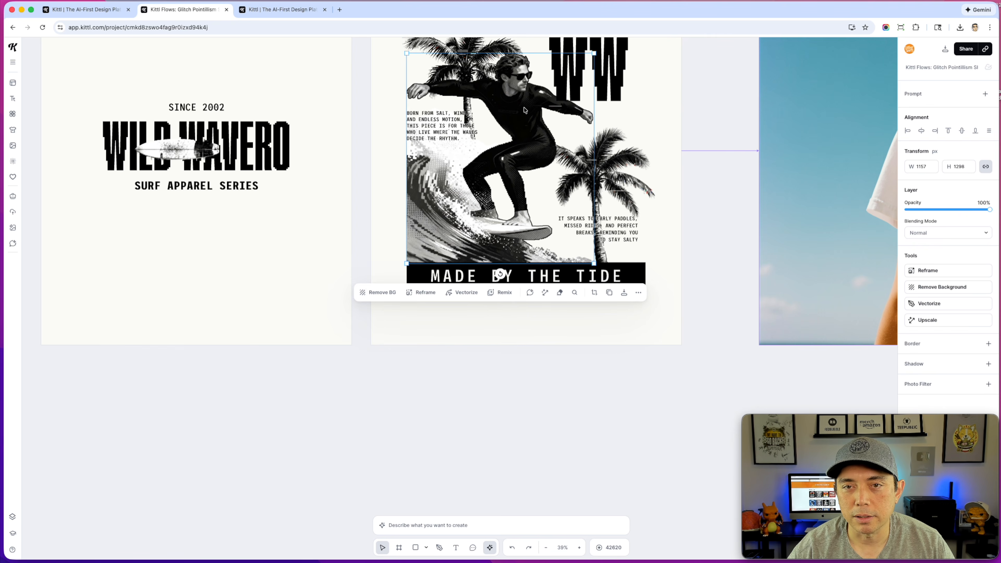
Return to the surfer iterations and select the 1st Iteration artboard to compare it with the back design's surfer.
scroll(538, 352, down, 2)
click(383, 395)
scroll(440, 375, left, 10)
click(268, 148)
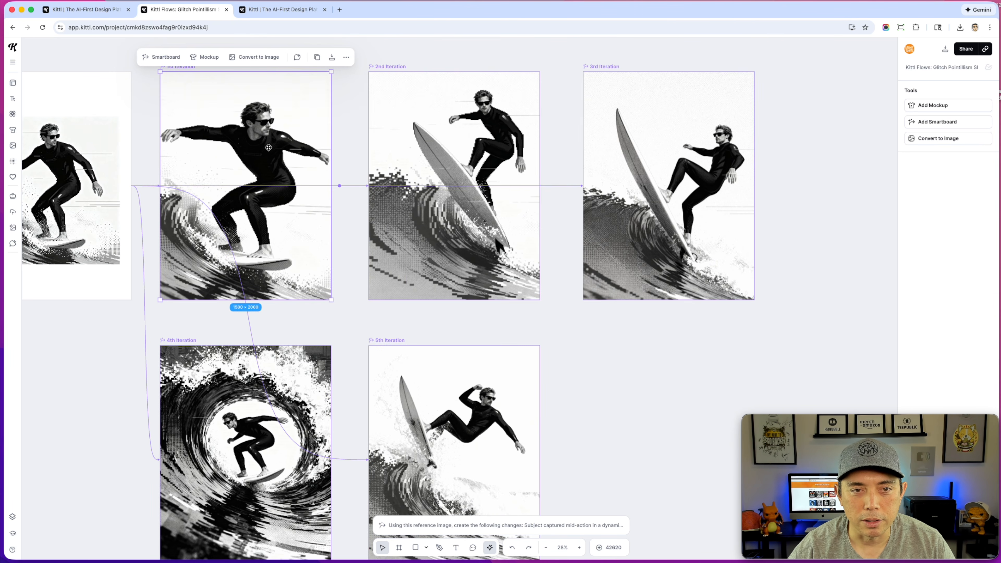
Inspect the WW text in Shirt Design (Back) and compare the surfer iterations with the finished shirt designs and mockup.
scroll(366, 353, right, 15)
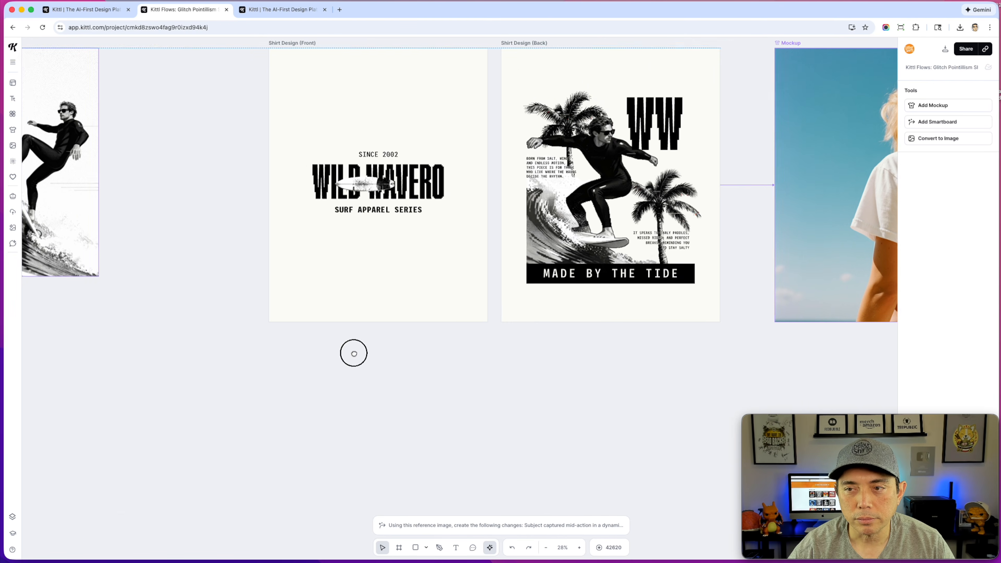
click(664, 125)
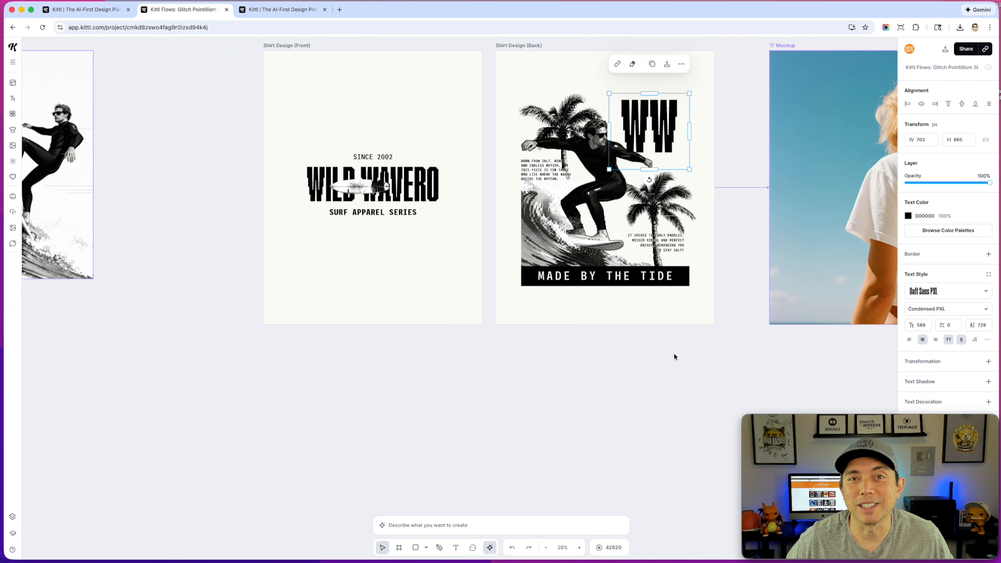
click(228, 359)
drag(315, 322, 772, 299)
drag(370, 316, 652, 359)
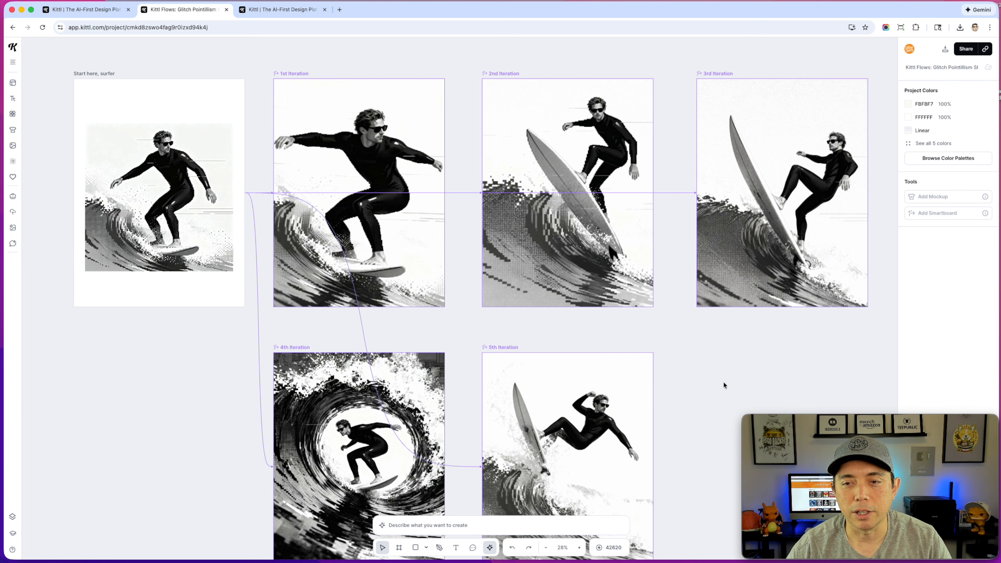
drag(771, 341, 288, 318)
drag(614, 327, 195, 352)
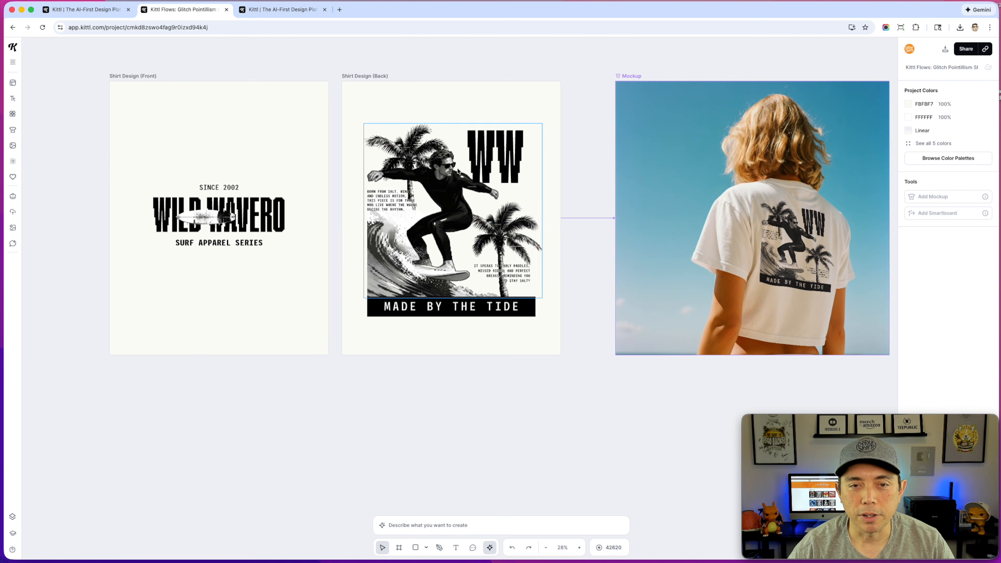
Browse typeface previews for the WW text in Shirt Design (Back) and close the list without choosing another font.
scroll(502, 191, up, 4)
click(324, 206)
click(516, 332)
click(527, 147)
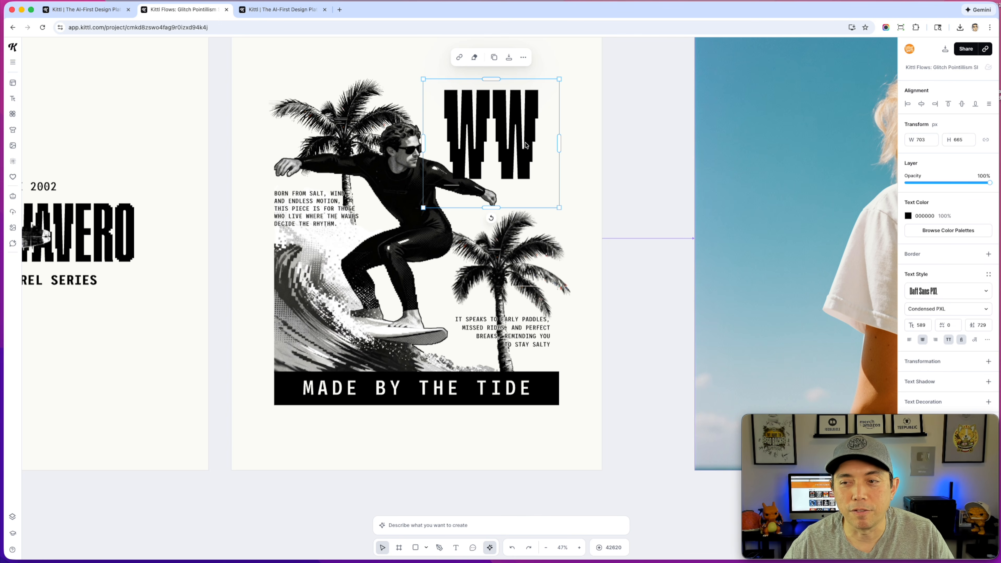
click(976, 296)
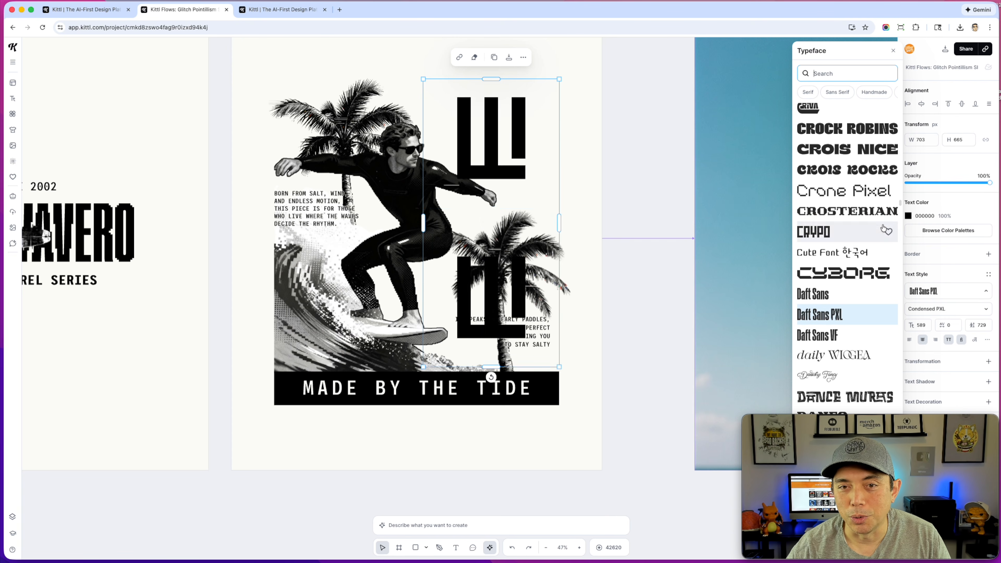
click(634, 99)
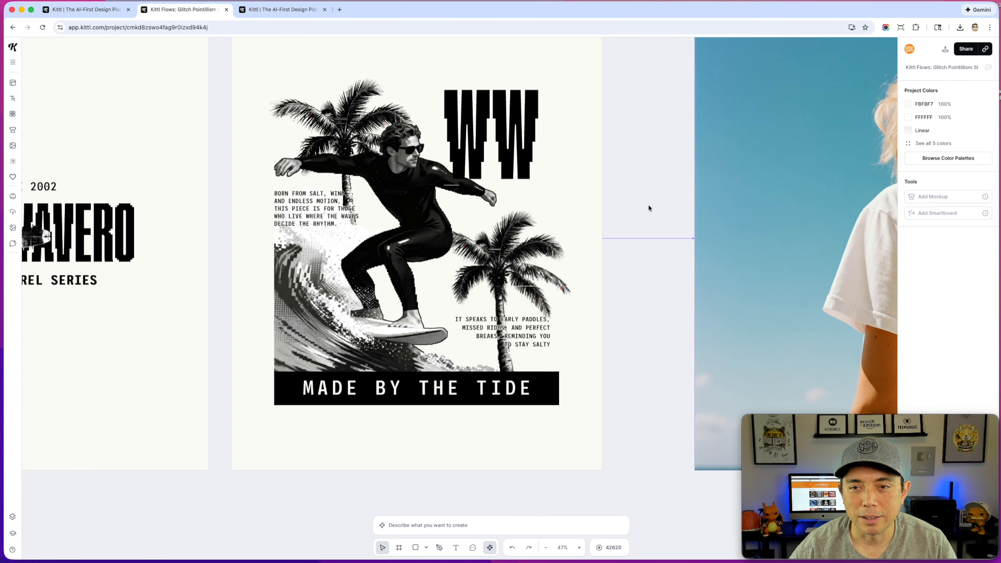
Examine the Mockup artboard showing the back design on the white T-shirt.
scroll(648, 205, down, 3)
drag(668, 136, 377, 166)
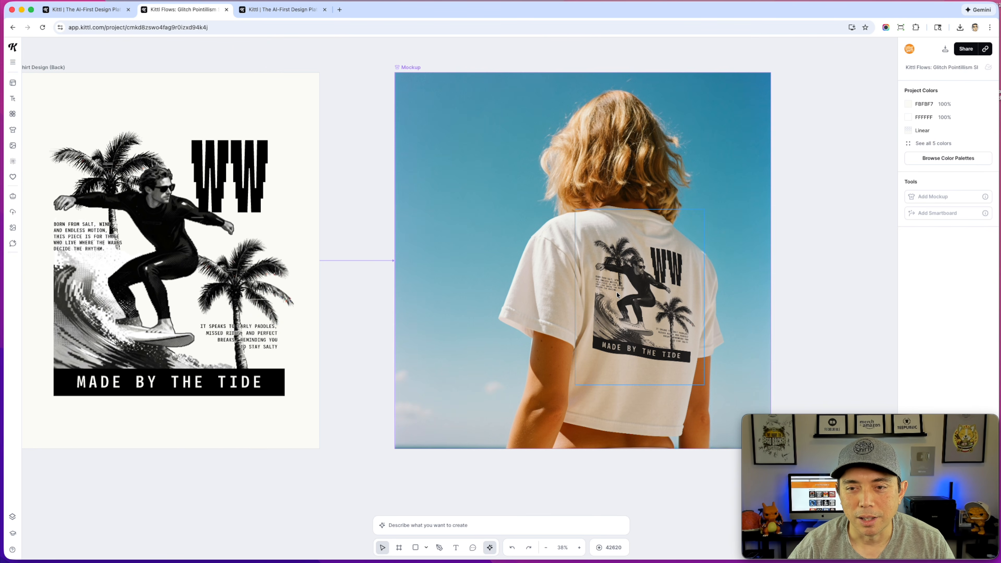
Inspect the Mockup artboard's settings and the image-generation prompt options, leaving the prompt empty.
click(412, 69)
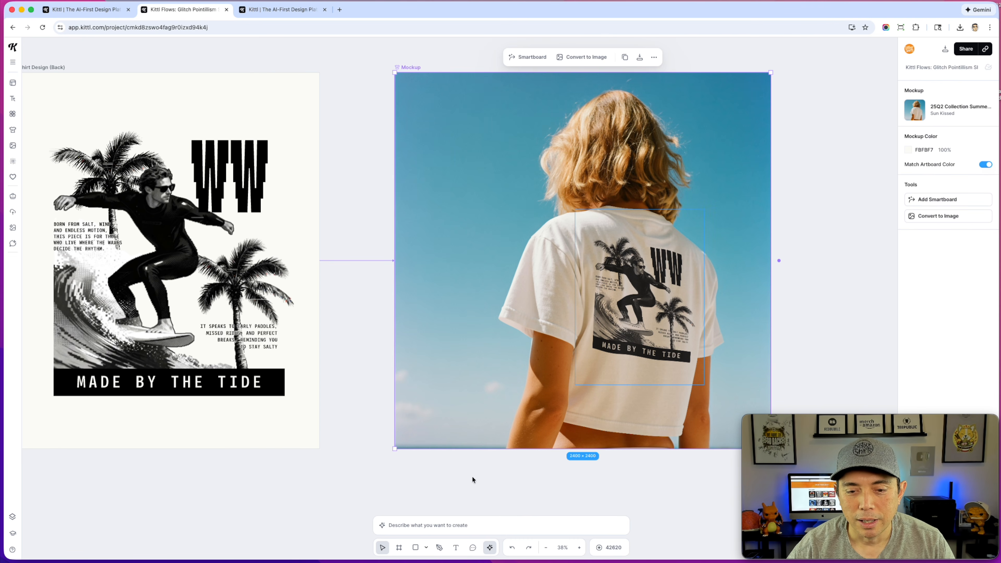
click(482, 523)
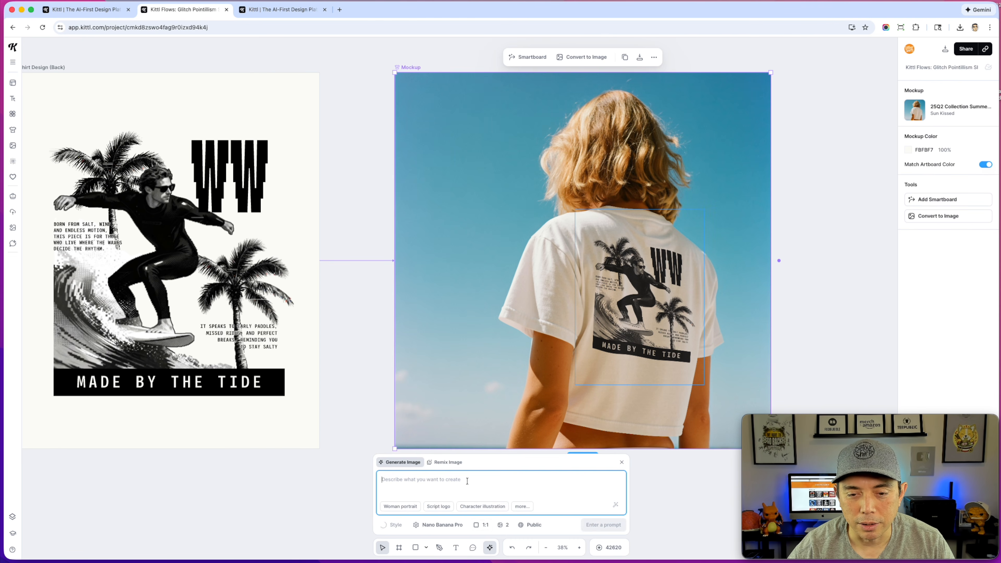
click(338, 283)
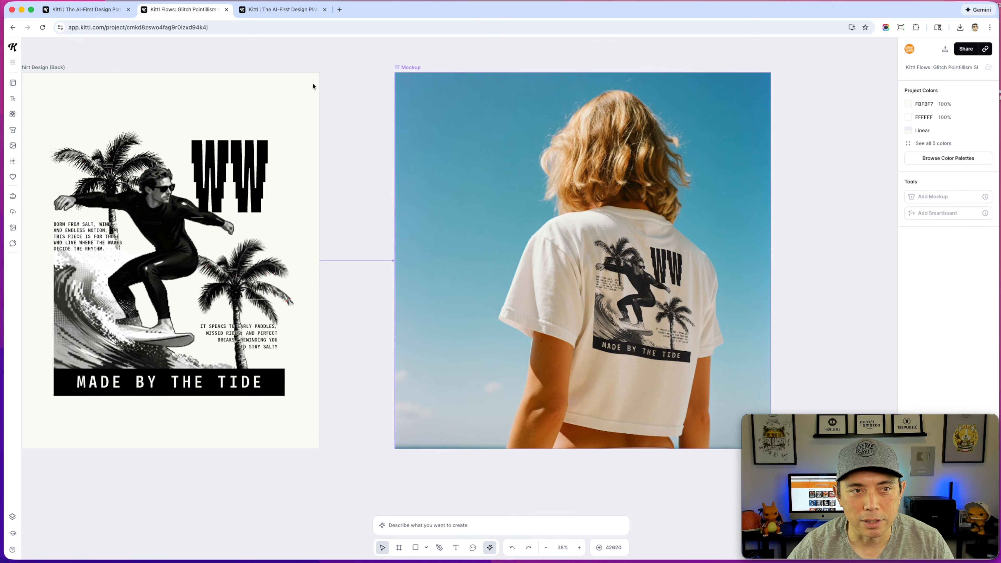
Connect a second mockup to the Shirt Design (Back) artboard.
drag(346, 80, 490, 75)
scroll(405, 215, down, 5)
click(256, 107)
scroll(465, 293, down, 2)
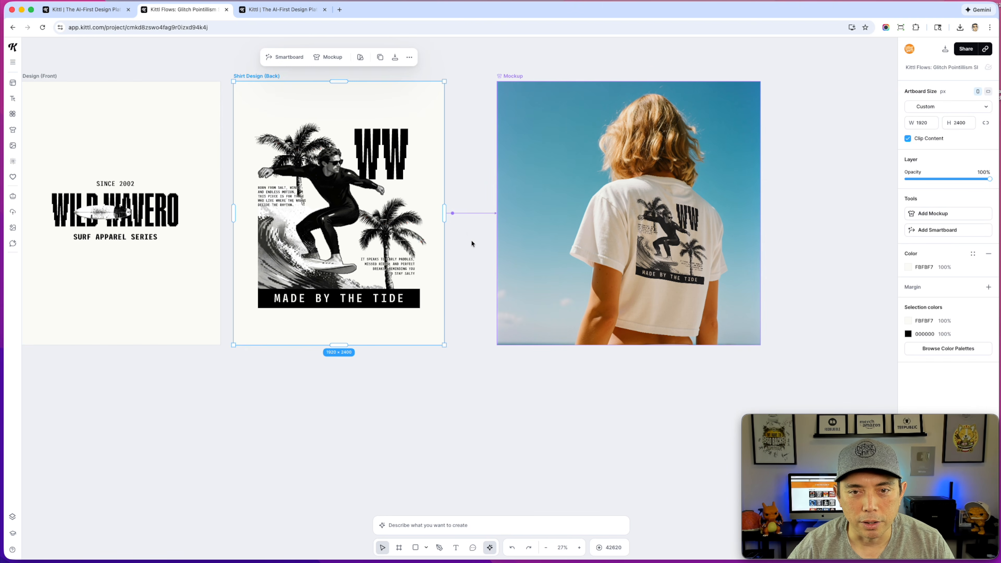
click(453, 213)
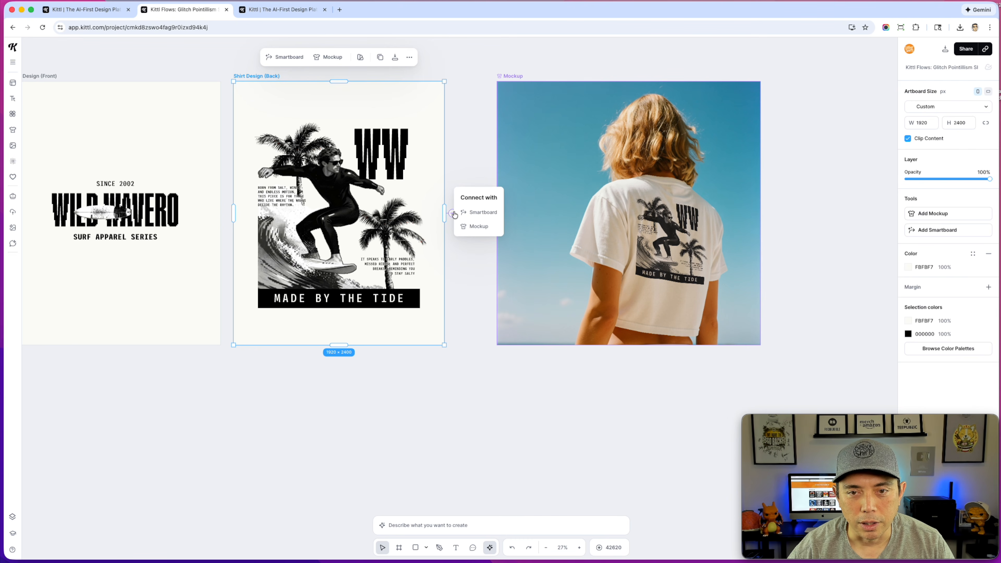
click(477, 228)
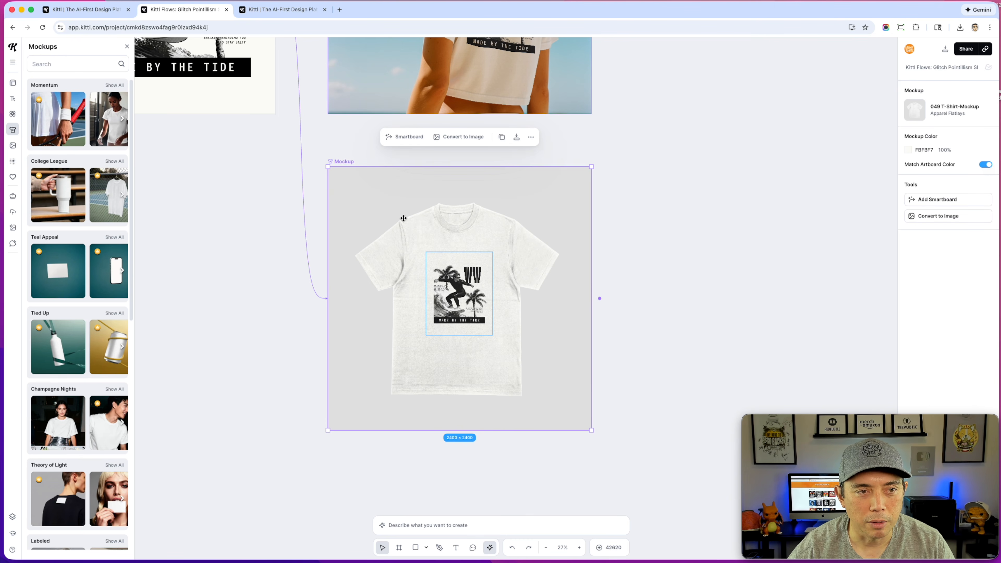
Try the Champagne Nights T-shirt scene and the Steez crop-top scene on the new mockup.
scroll(76, 378, down, 2)
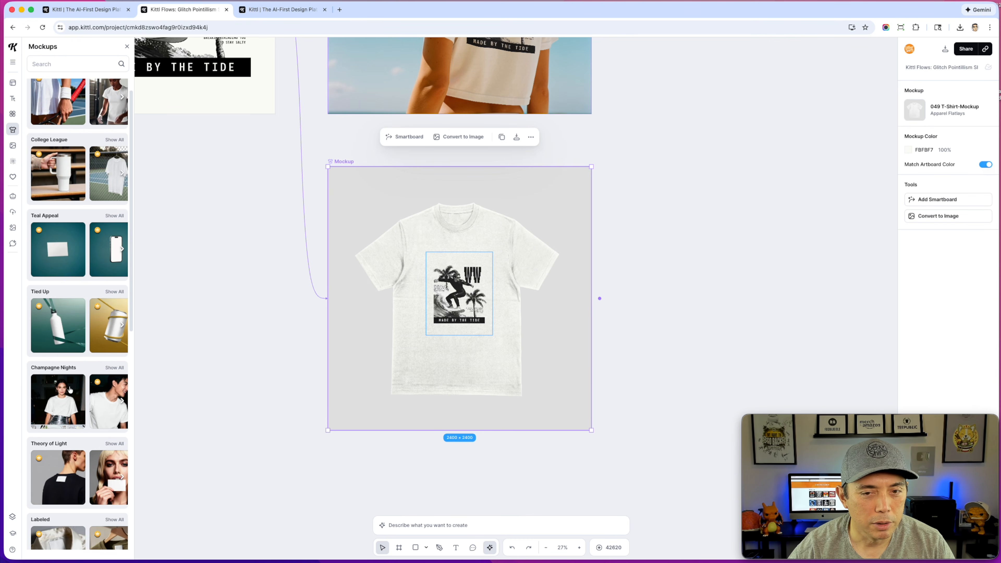
click(70, 389)
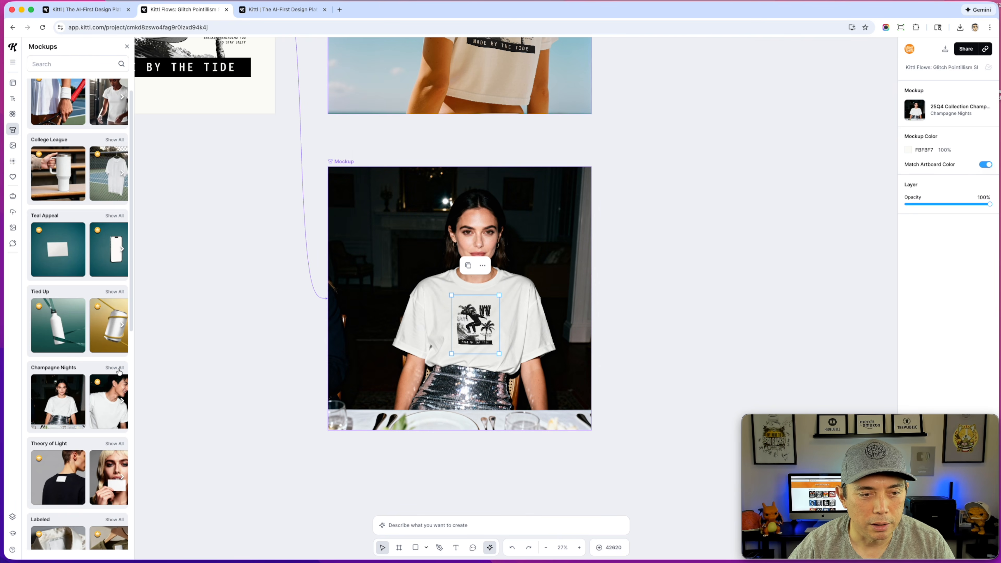
scroll(55, 381, down, 10)
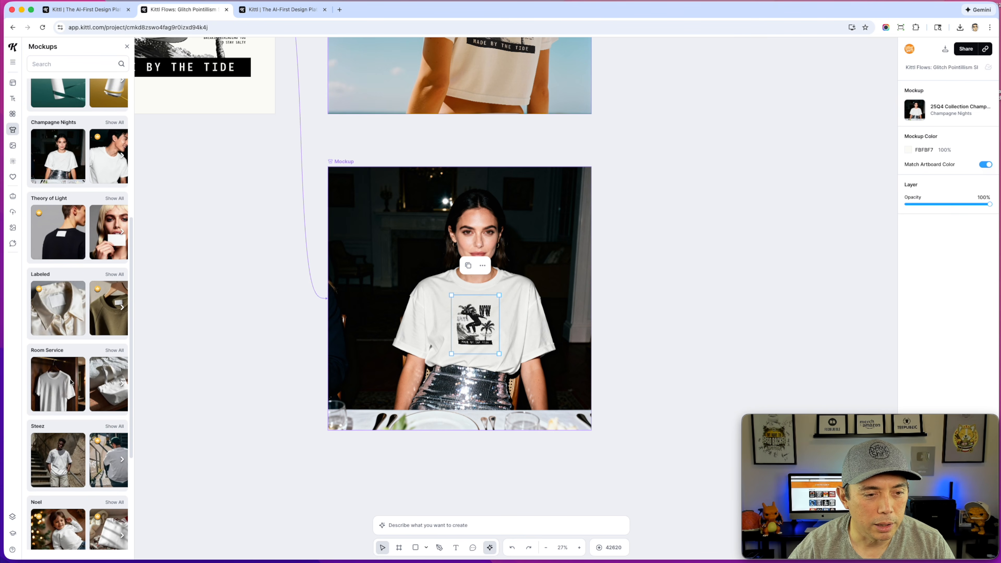
click(115, 279)
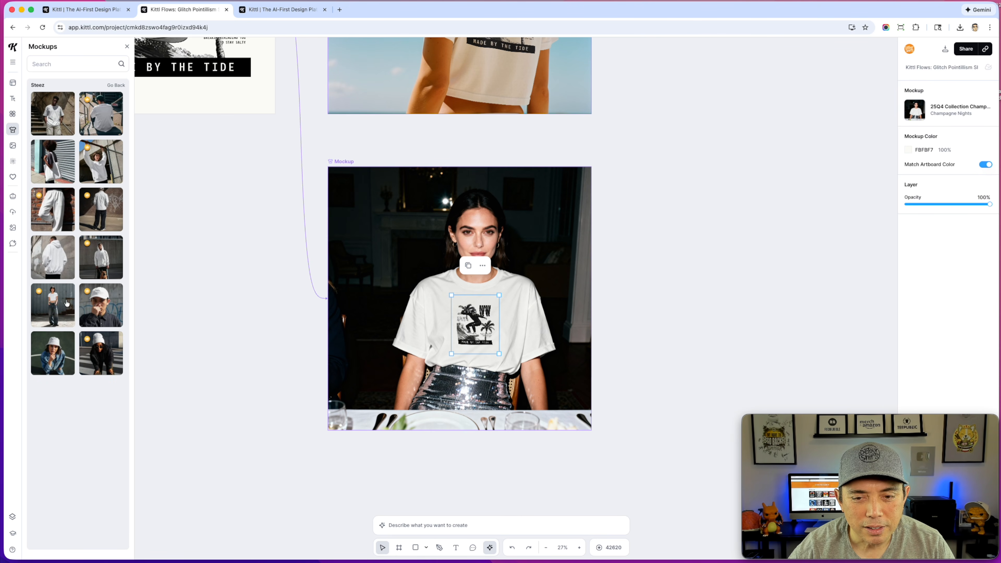
click(57, 299)
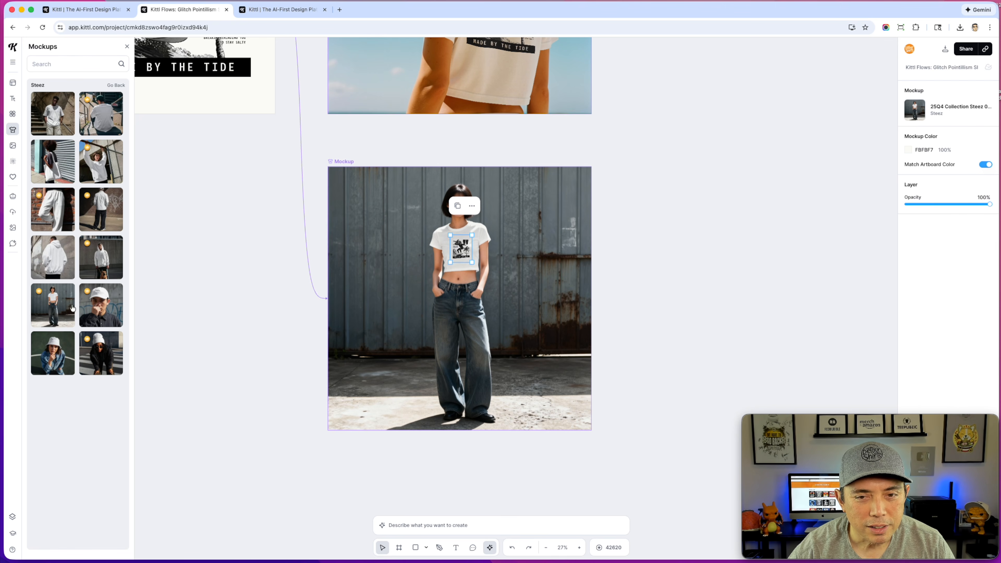
Shrink the new mockup artboard to about 2255 × 2255 px.
click(539, 280)
drag(591, 429, 563, 425)
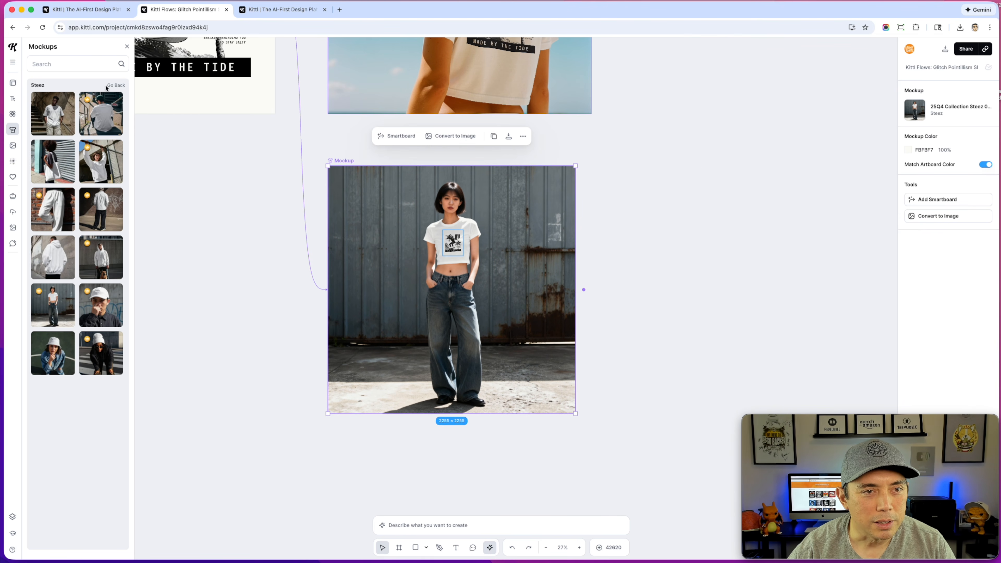
Search the mockups for "tshirt" and apply the College League shirt hanging on a tennis-court fence to the new mockup.
click(116, 86)
scroll(84, 346, down, 10)
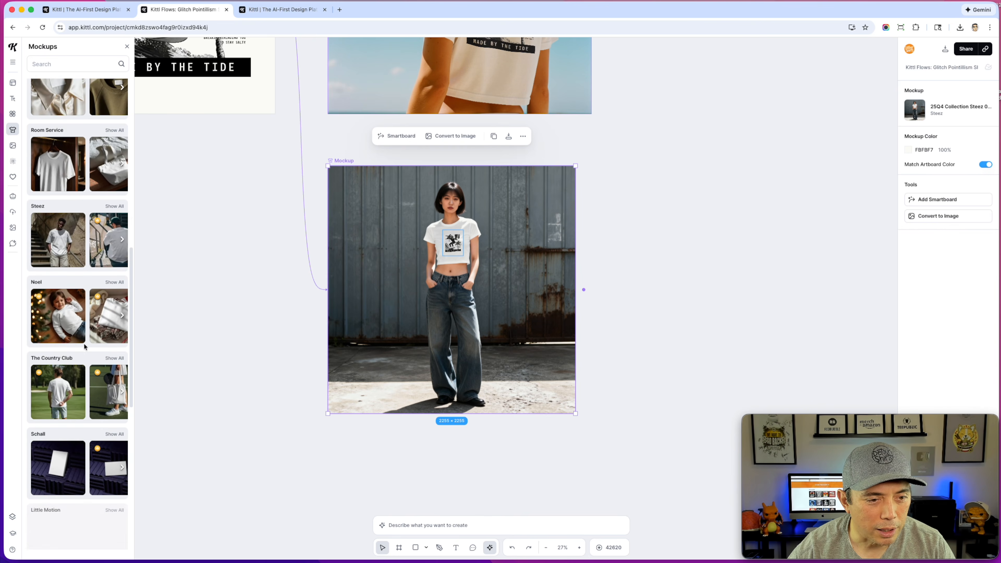
scroll(85, 346, down, 10)
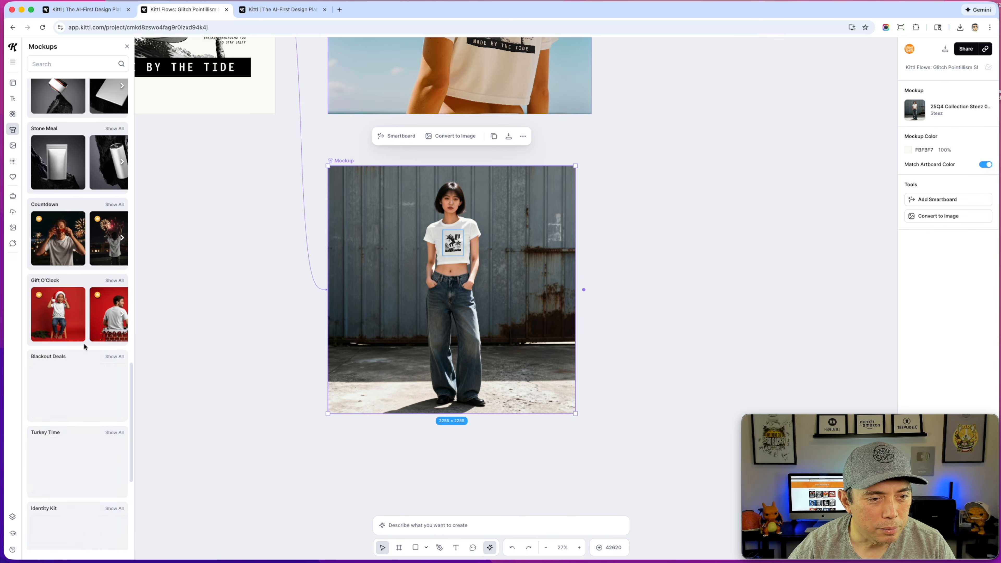
scroll(84, 346, down, 5)
click(74, 65)
text(tshirt)
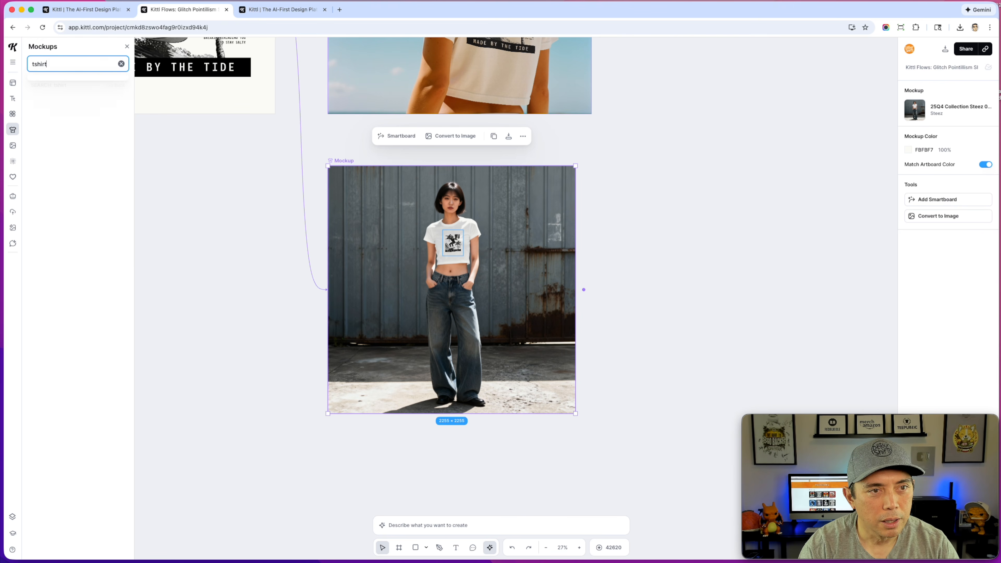
click(68, 78)
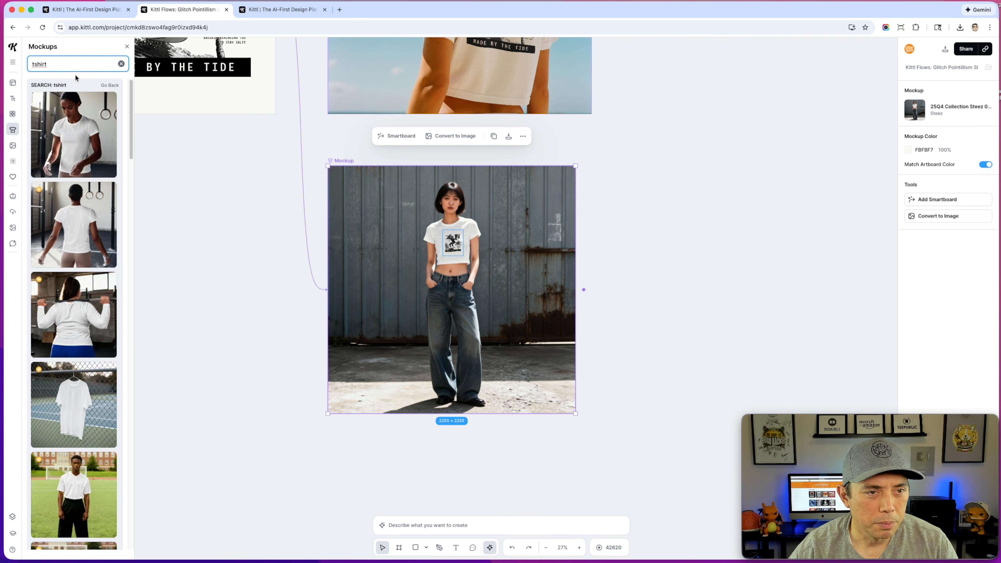
scroll(77, 336, down, 3)
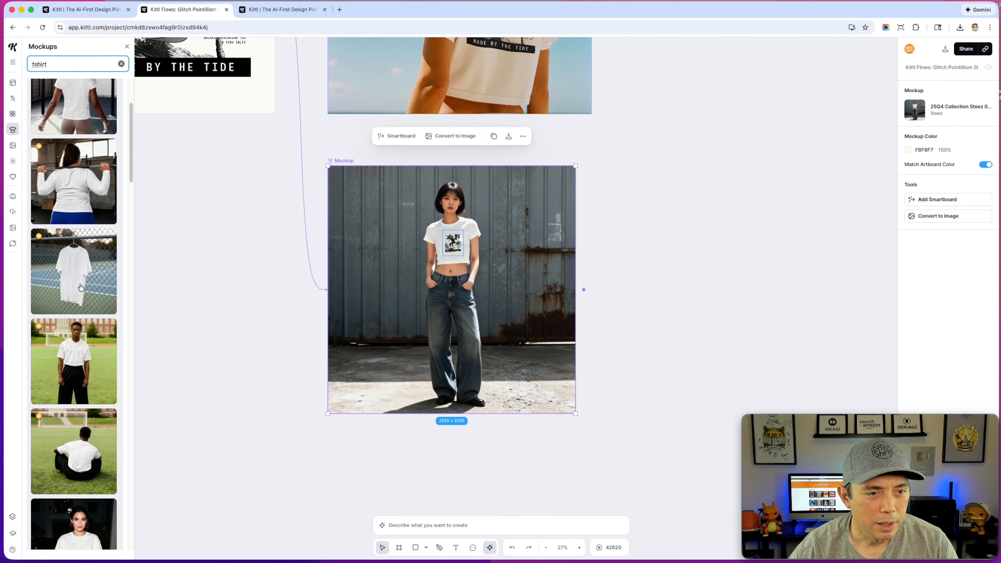
click(78, 283)
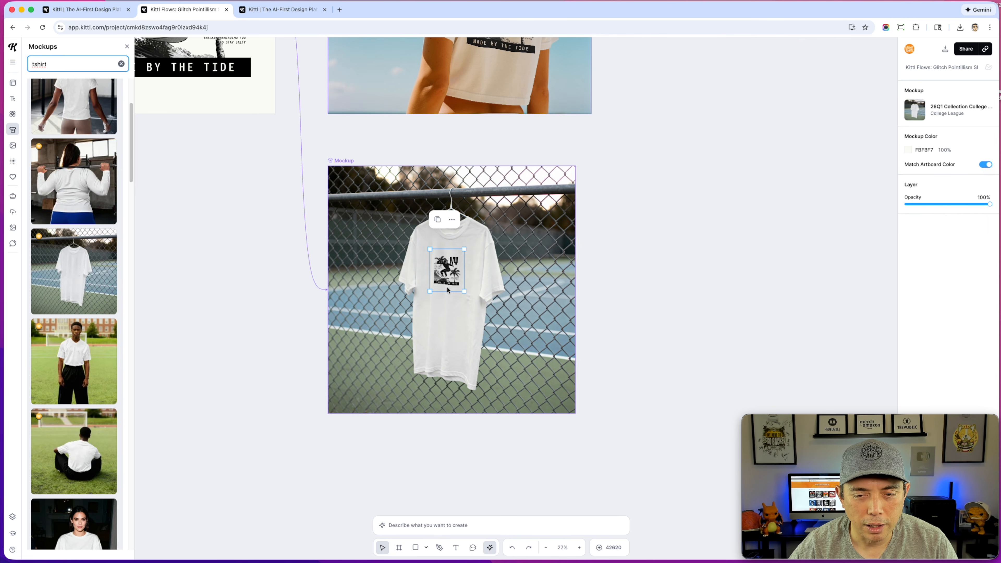
Enlarge the surfer design on the hanging shirt and center it across the chest.
drag(464, 291, 512, 350)
mouse_move(482, 314)
mouse_down()
mouse_move(460, 301)
mouse_move(472, 314)
mouse_up()
drag(450, 291, 452, 294)
click(664, 237)
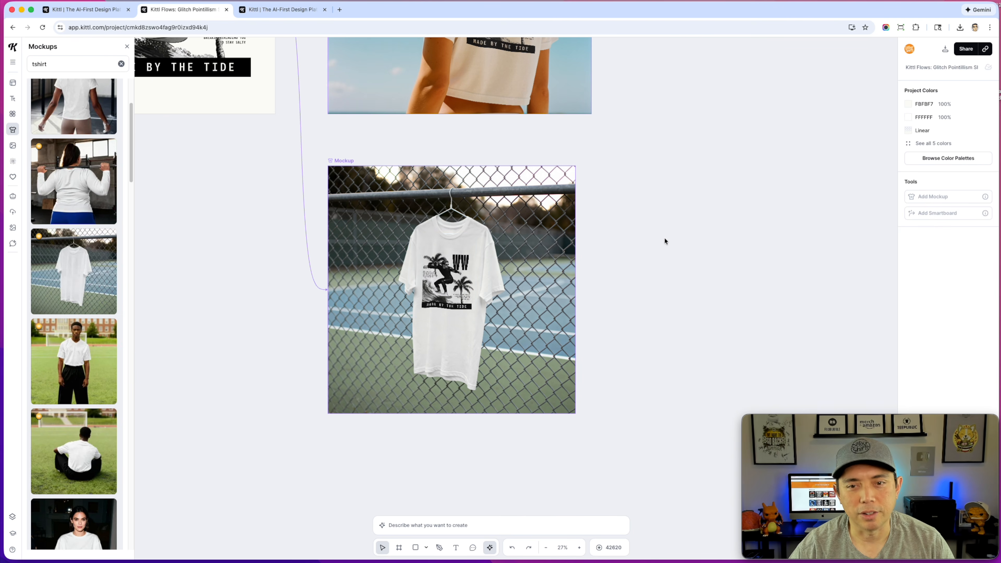
Search the templates for "surfing".
scroll(654, 247, up, 1)
scroll(648, 258, up, 6)
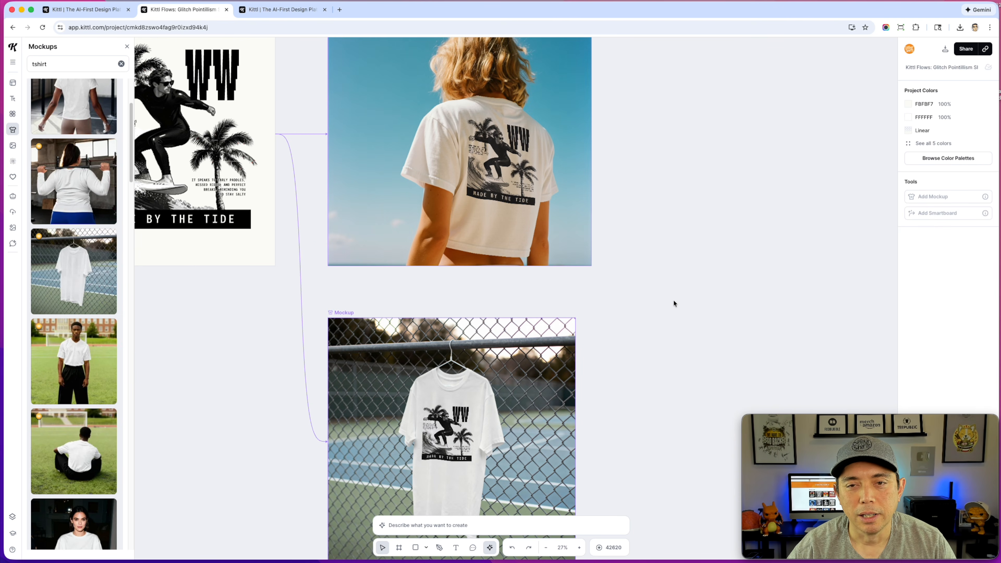
scroll(674, 303, down, 5)
drag(368, 361, 490, 287)
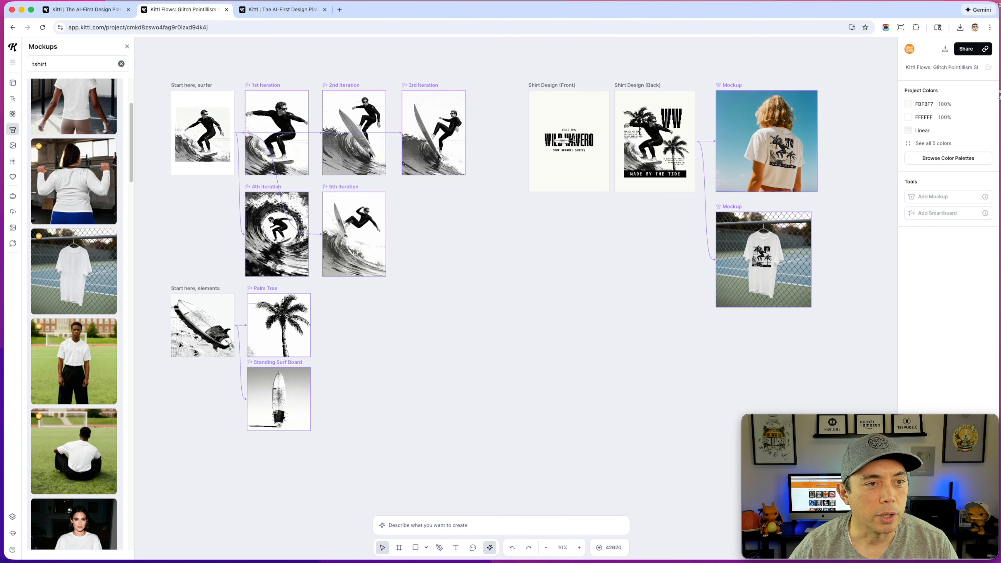
click(12, 81)
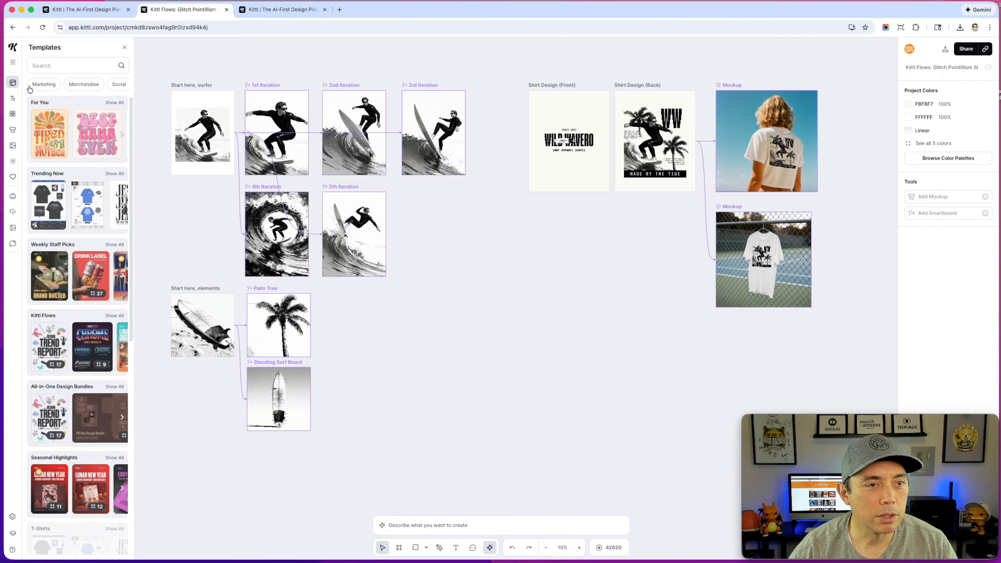
click(55, 64)
text(surfing)
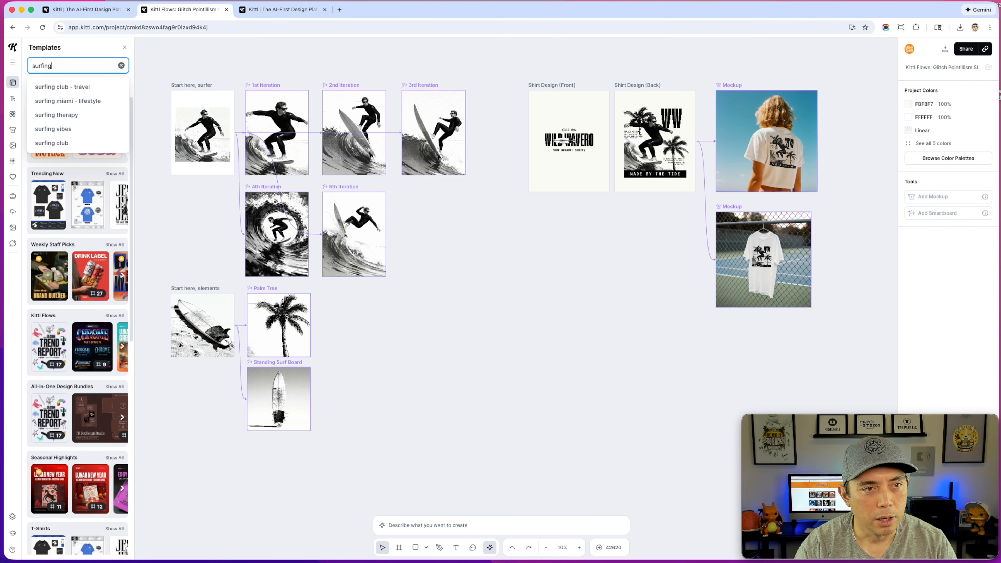
key(Return)
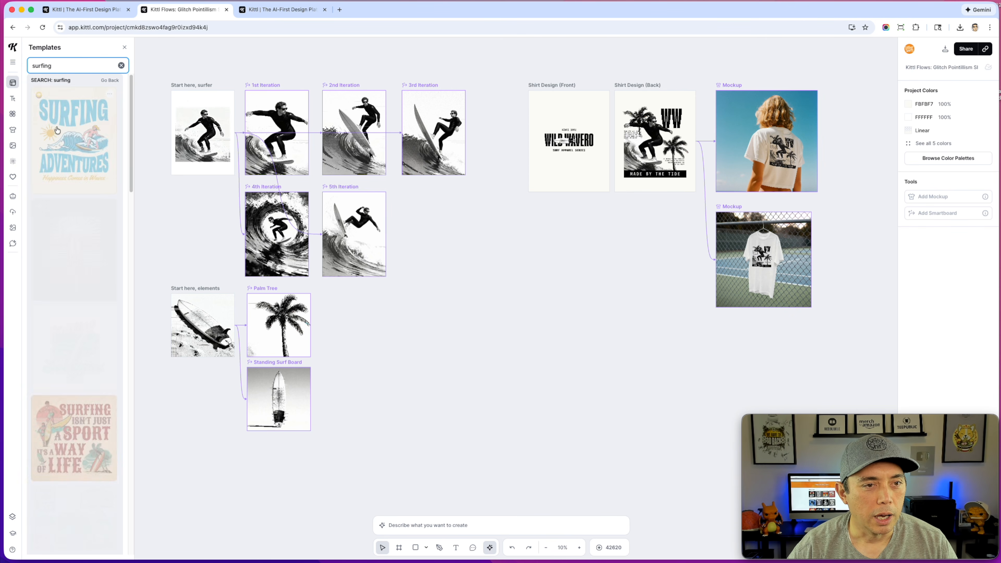
Browse the surfing templates and add the Born to Surf design to the project.
scroll(98, 229, down, 5)
scroll(98, 228, down, 10)
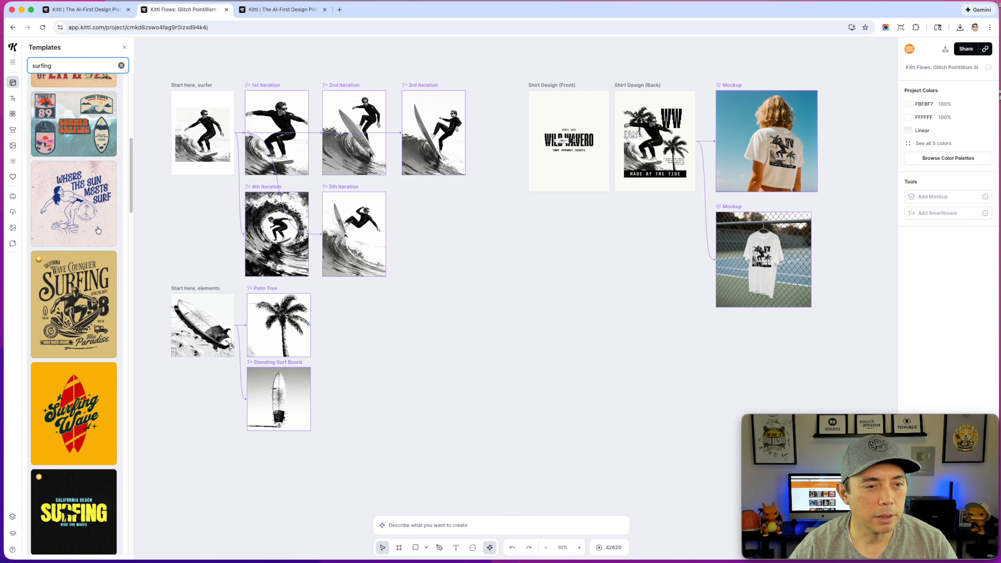
scroll(98, 229, down, 10)
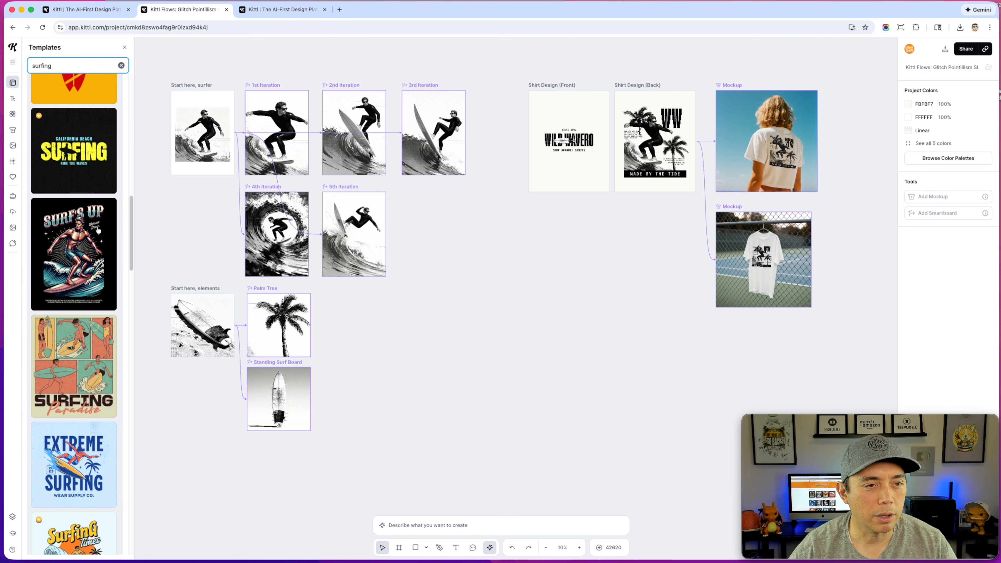
scroll(98, 230, down, 10)
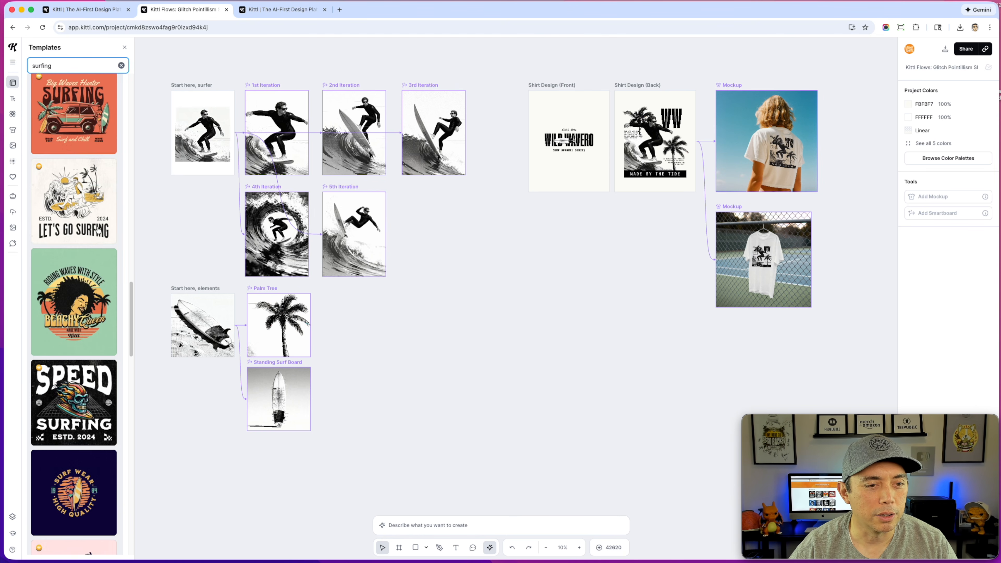
scroll(98, 230, down, 10)
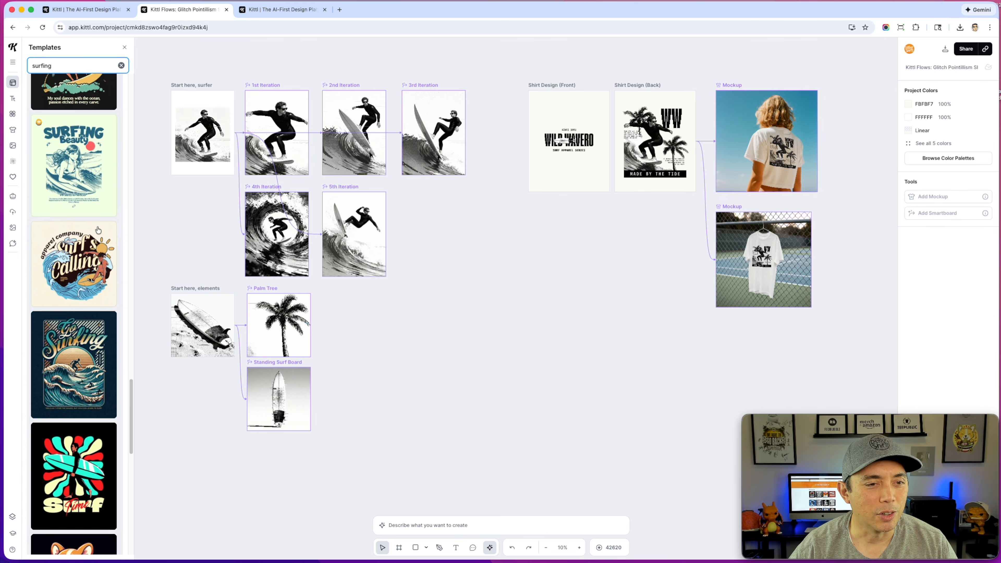
scroll(98, 230, down, 10)
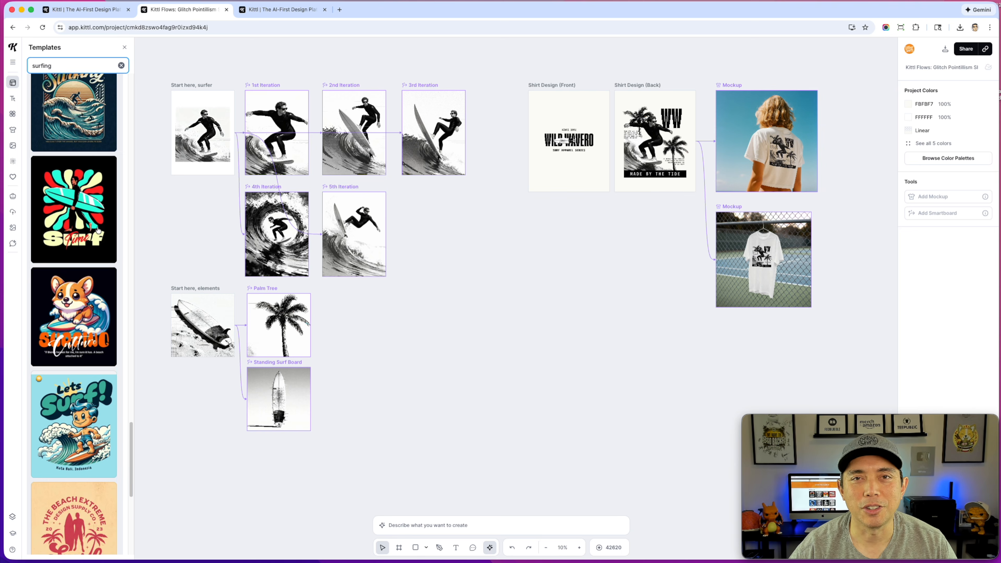
scroll(98, 229, down, 5)
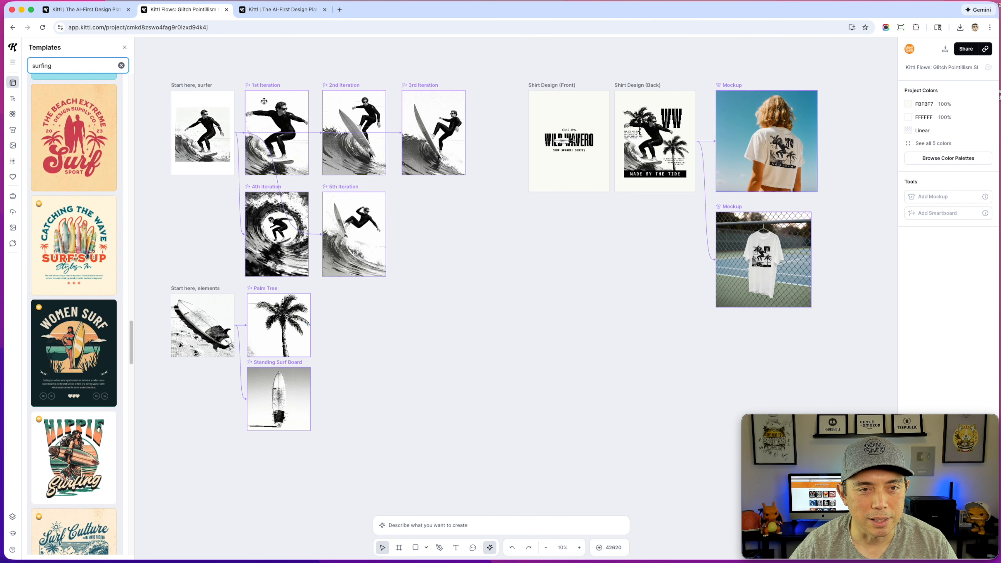
scroll(78, 291, down, 10)
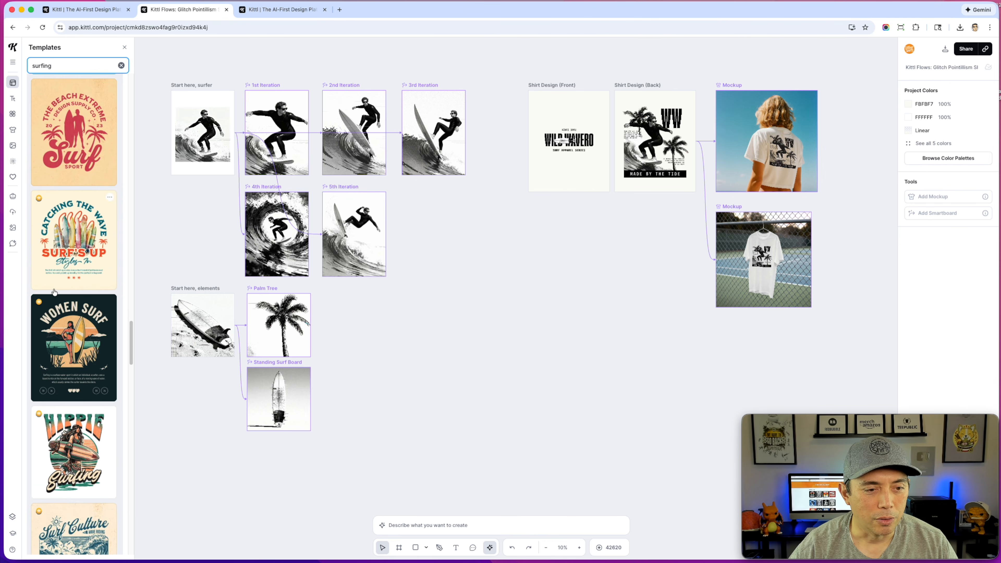
scroll(79, 291, down, 10)
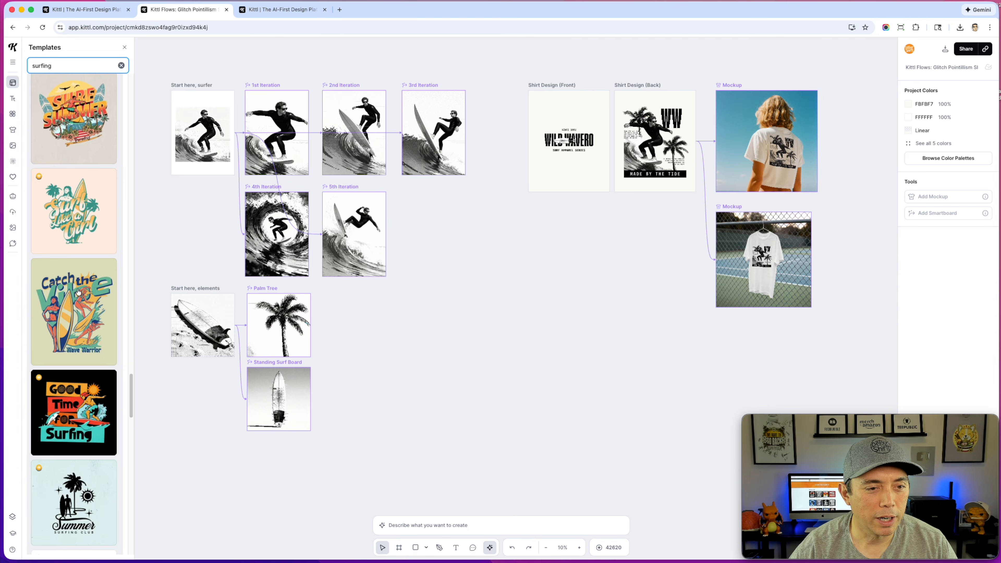
scroll(78, 292, up, 1)
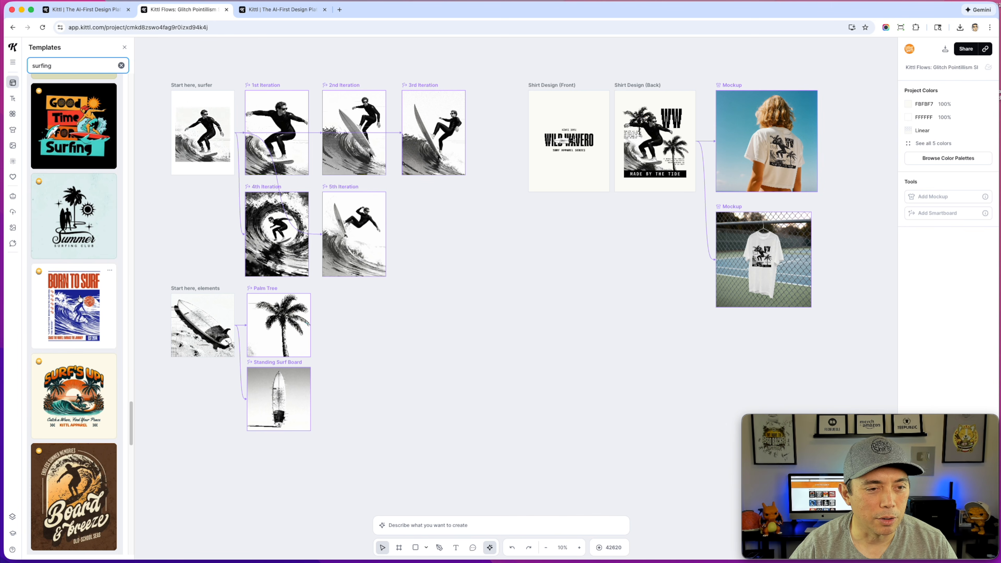
click(72, 305)
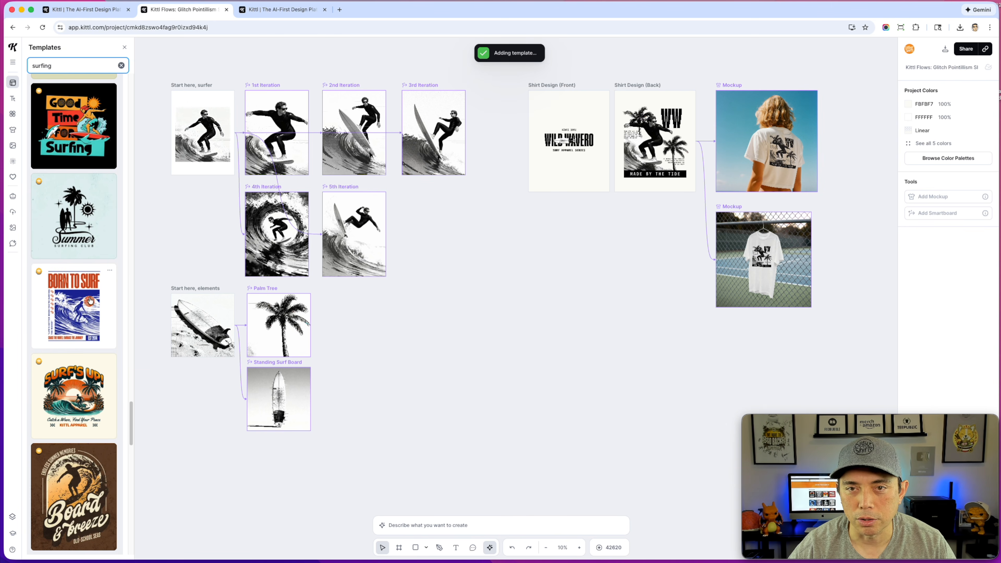
Place the Born to Surf artboard directly below Shirt Design (Back), beside the hanging-shirt mockup.
drag(453, 269, 240, 383)
scroll(276, 372, down, 9)
scroll(299, 240, up, 5)
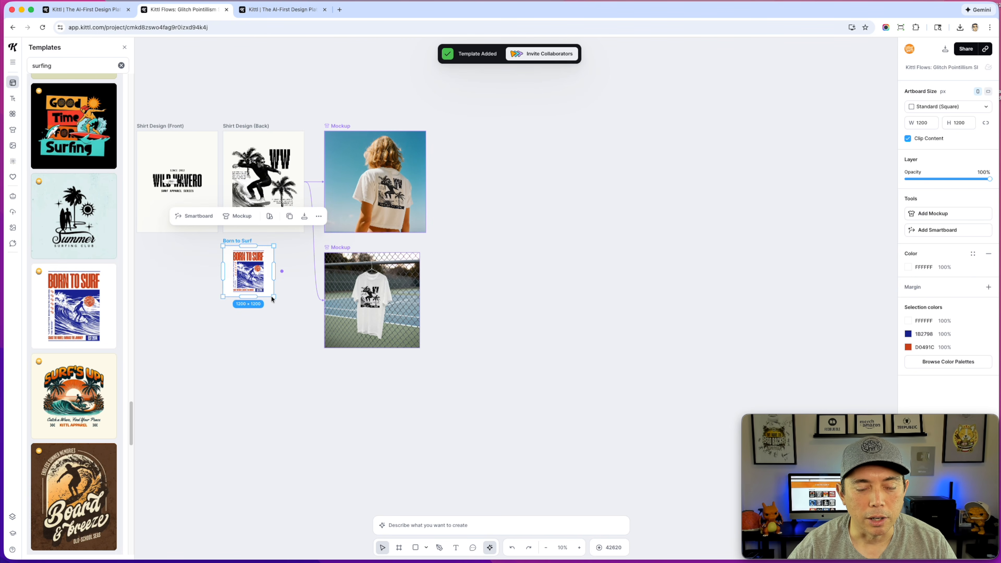
Enlarge the Born to Surf artboard proportionally to about 2580 × 2580 px.
click(277, 308)
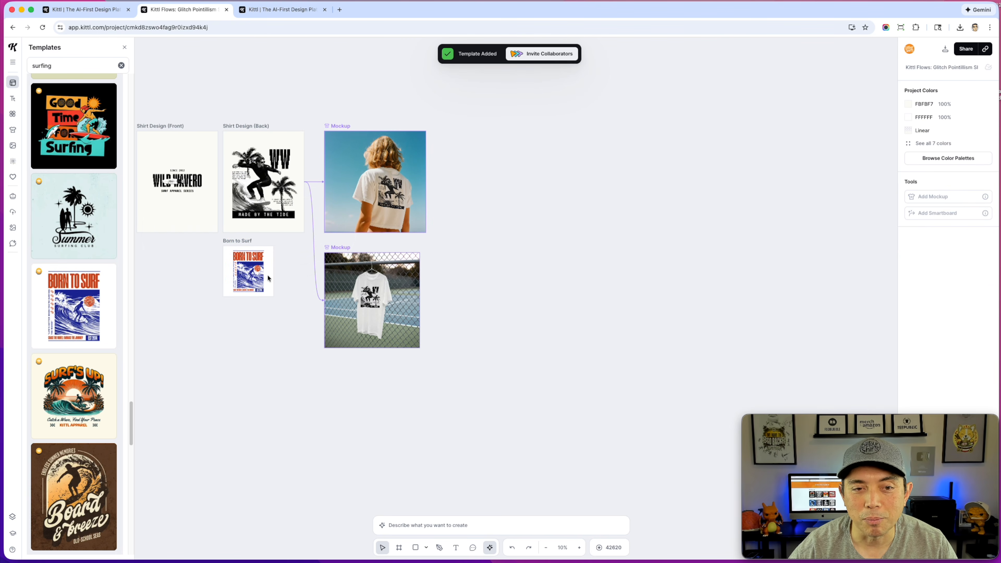
click(236, 242)
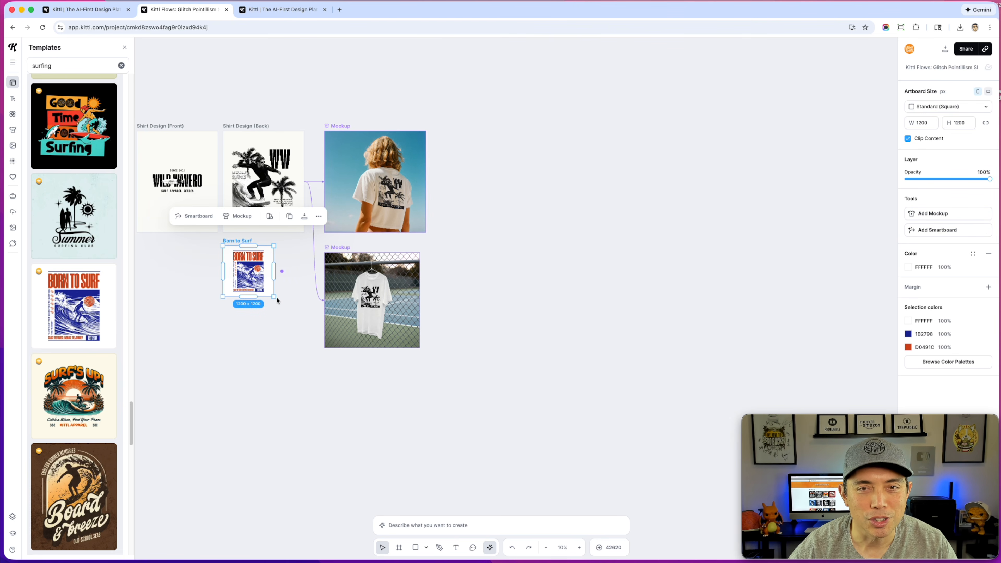
drag(274, 297, 331, 355)
drag(273, 316, 256, 321)
key(super+z)
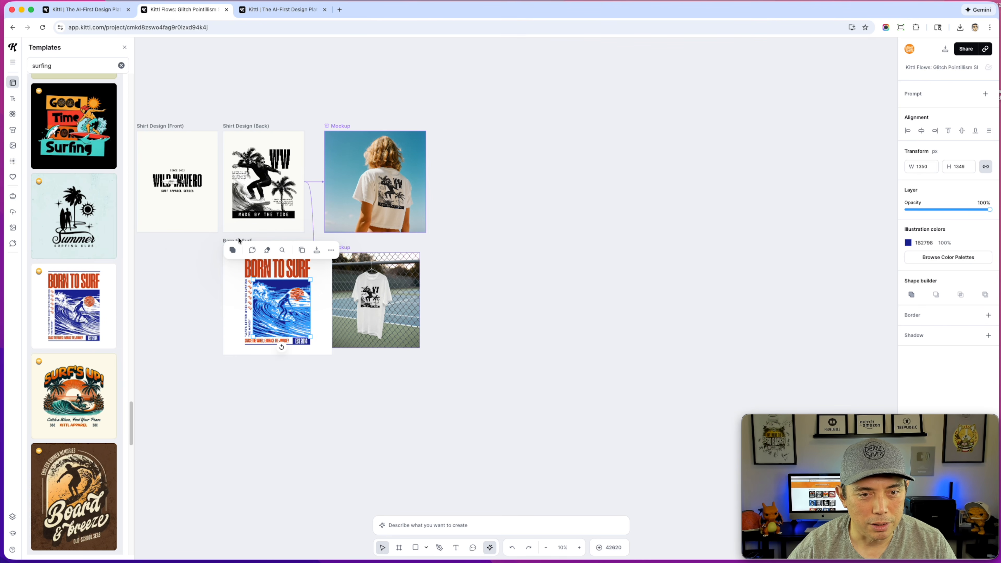
click(241, 240)
Delete the blue wave-and-surfer illustration from the Born to Surf artboard.
scroll(282, 327, up, 5)
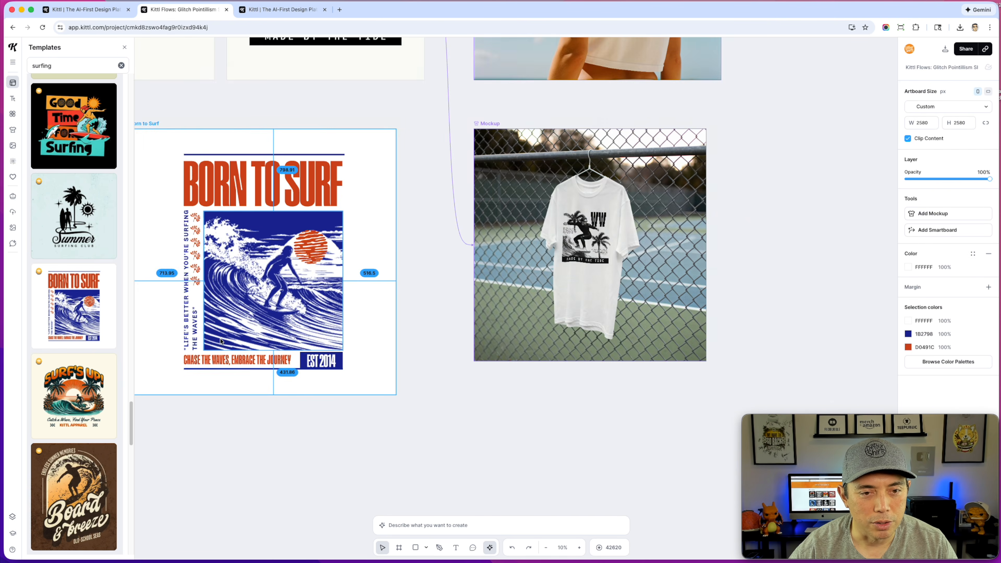
scroll(313, 445, left, 5)
click(440, 225)
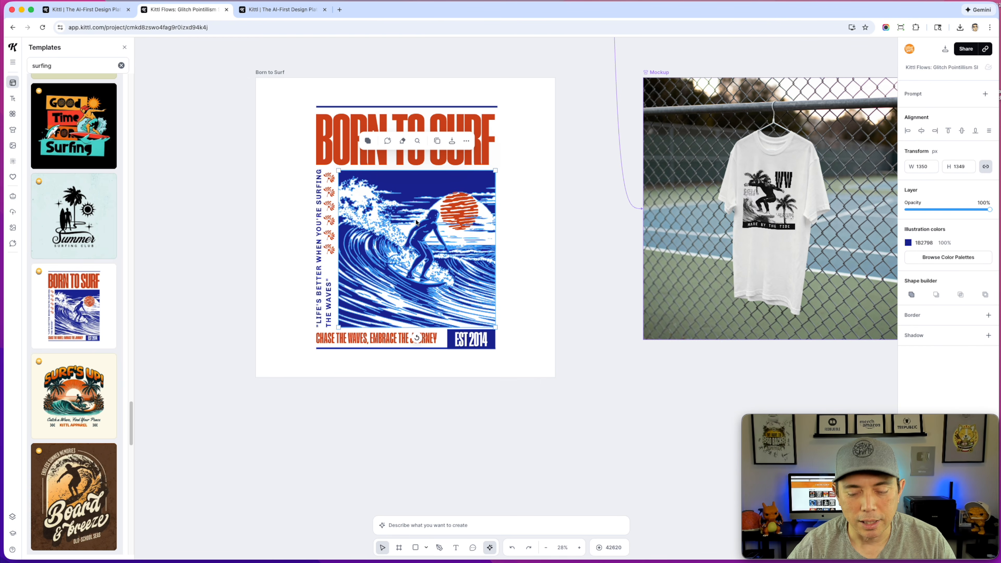
click(453, 226)
key(BackSpace)
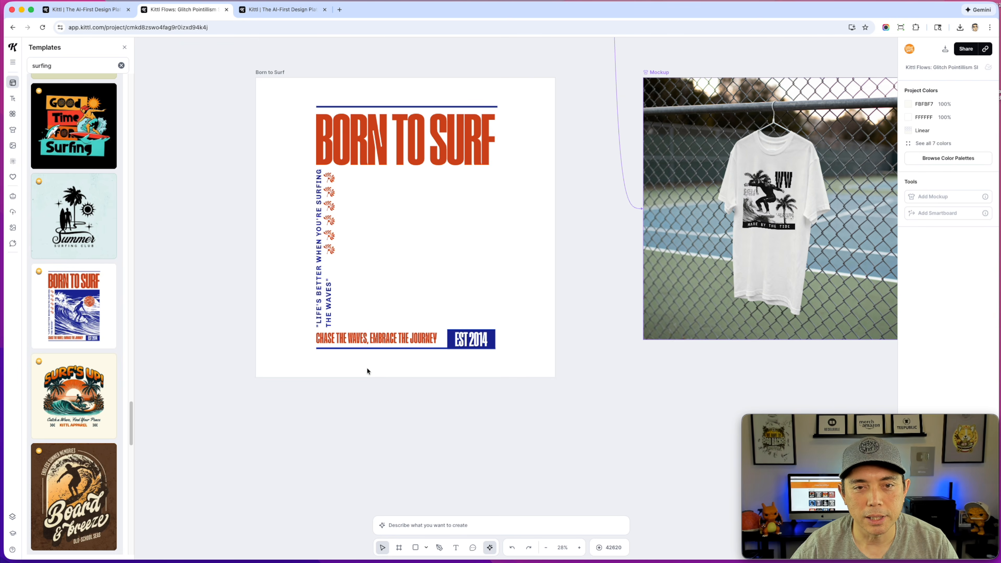
Convert the 2nd Iteration surfer smartboard to an image and place the result beside the Born to Surf artboard.
scroll(367, 370, down, 5)
scroll(563, 246, left, 10)
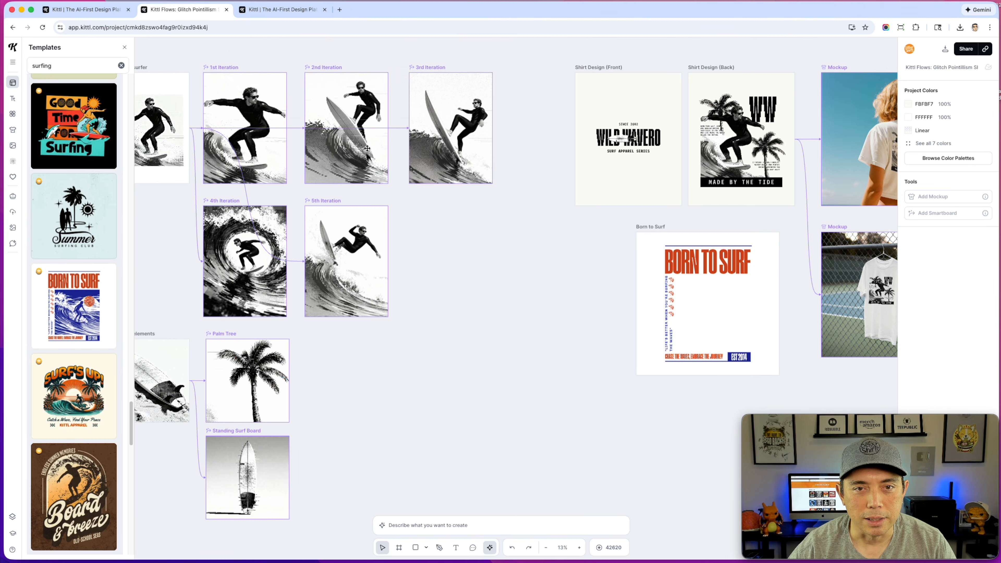
click(347, 108)
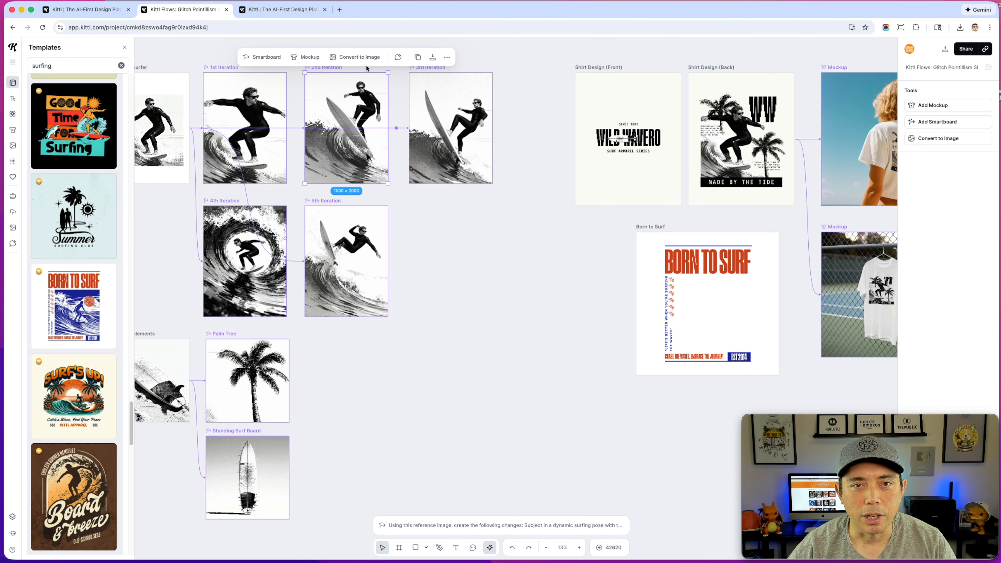
click(355, 57)
drag(437, 130, 561, 330)
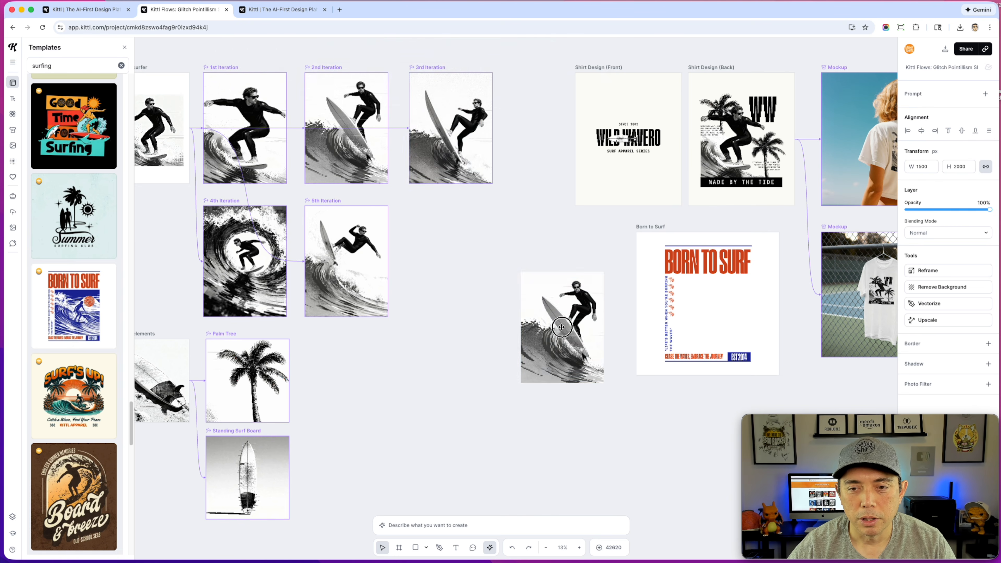
Duplicate the converted surfer image below the Born to Surf artboard and remove the background from the copy.
scroll(560, 330, right, 6)
scroll(560, 330, down, 3)
scroll(401, 287, up, 5)
drag(226, 154, 255, 228)
drag(398, 337, 537, 341)
drag(341, 226, 542, 373)
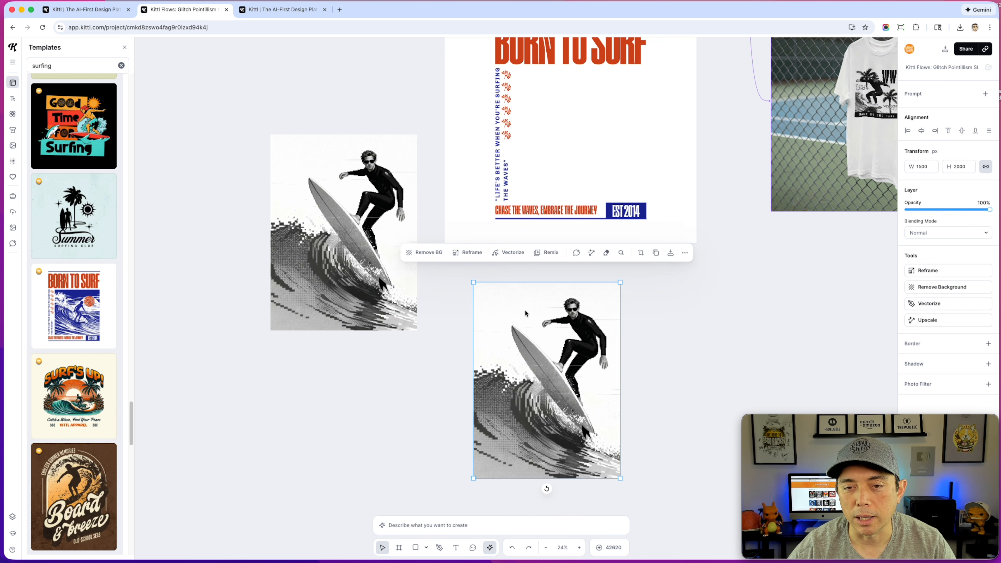
click(930, 294)
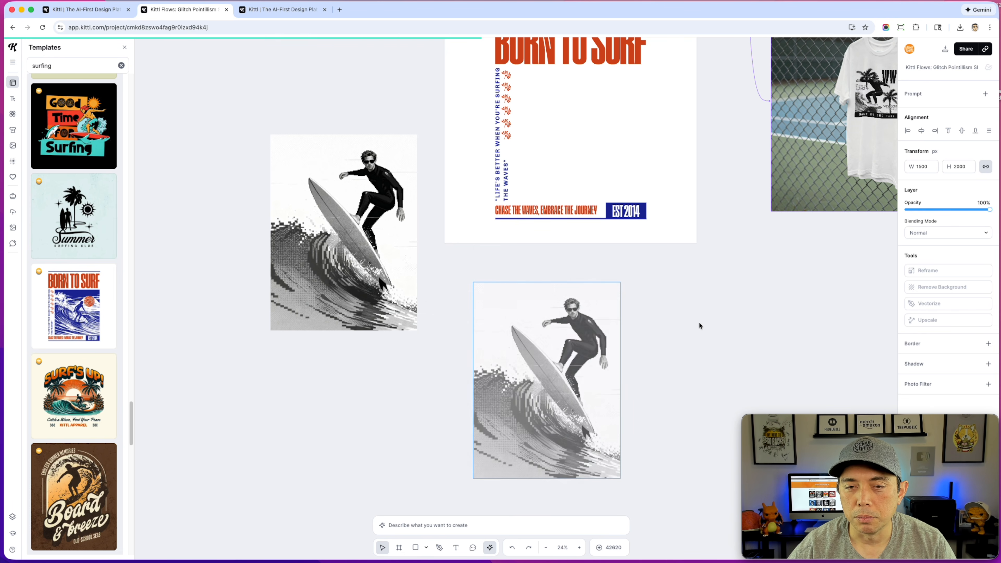
Align the surfer cutout over the original image, and crop the original above the wave and along its lower edge.
drag(578, 401, 368, 250)
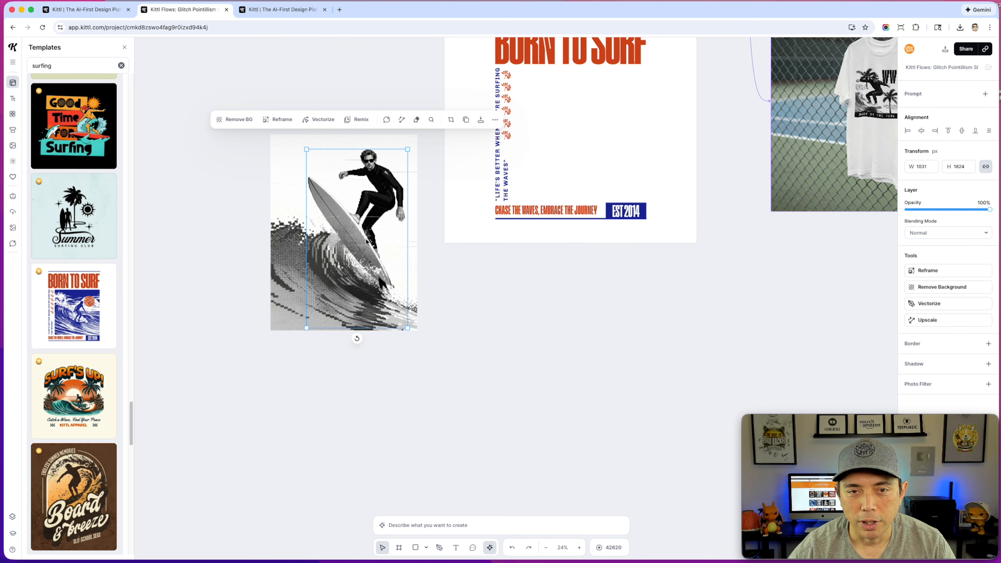
click(280, 160)
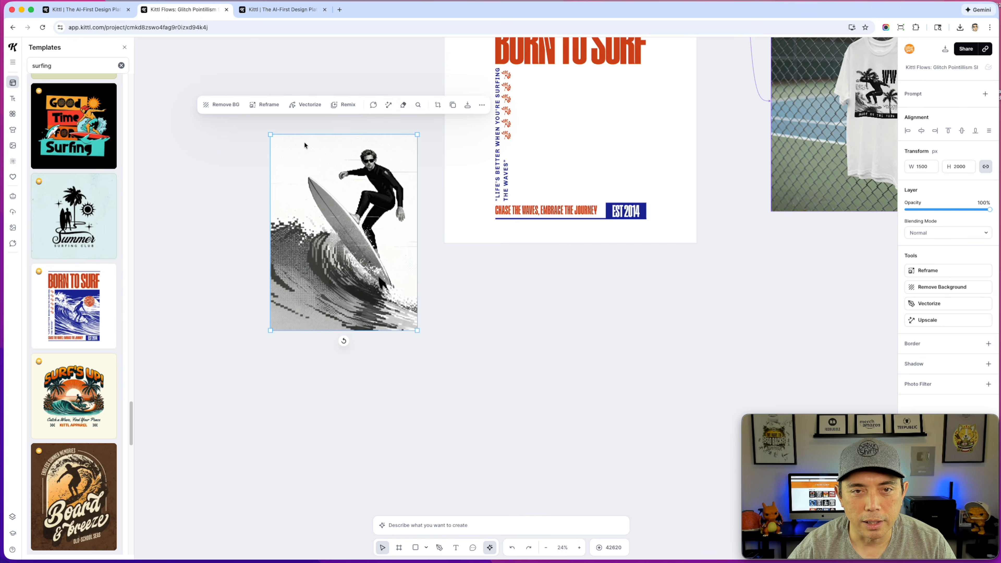
click(438, 105)
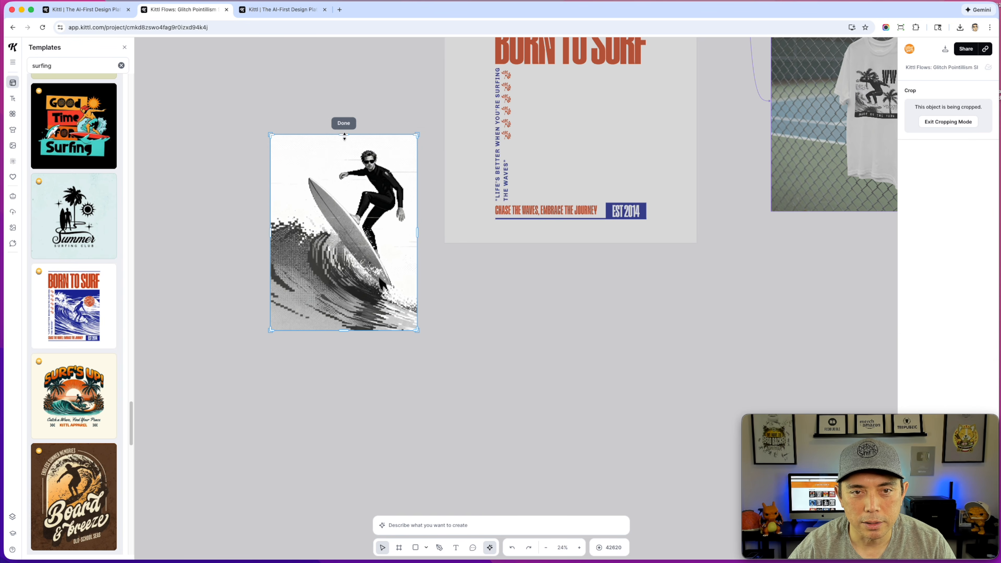
drag(344, 136, 341, 209)
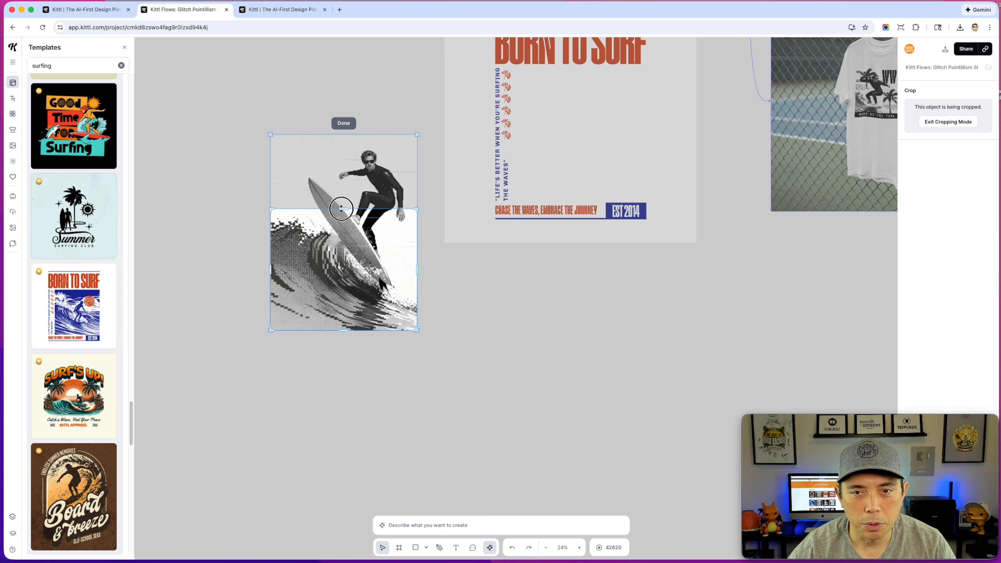
drag(344, 331, 344, 305)
click(476, 296)
Move the cutout and cropped wave together onto the Born to Surf artboard and scale them to about 1394 × 1712 px.
drag(205, 105, 434, 360)
scroll(384, 400, right, 5)
scroll(384, 400, up, 3)
drag(208, 323, 430, 221)
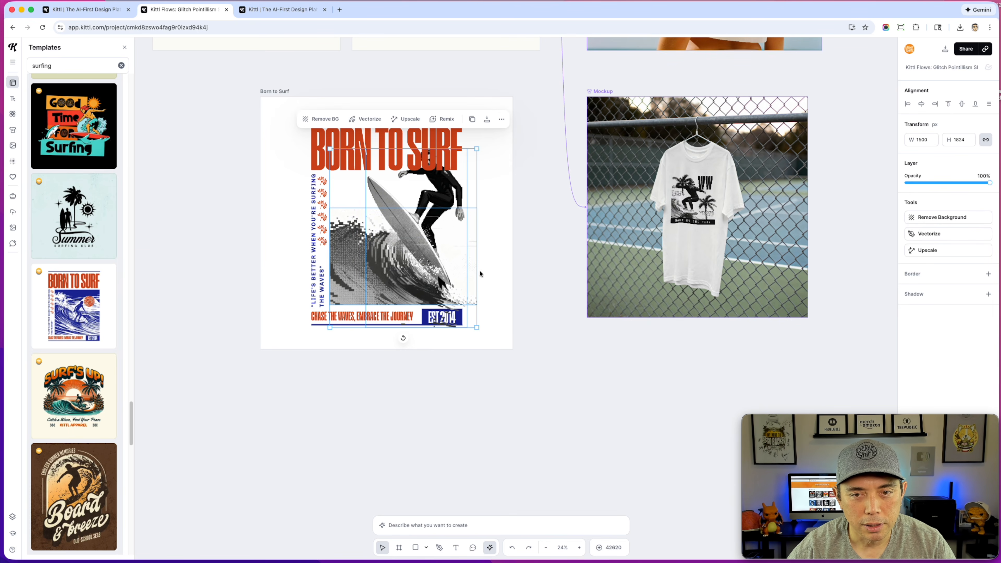
drag(477, 327, 467, 316)
drag(393, 212, 388, 220)
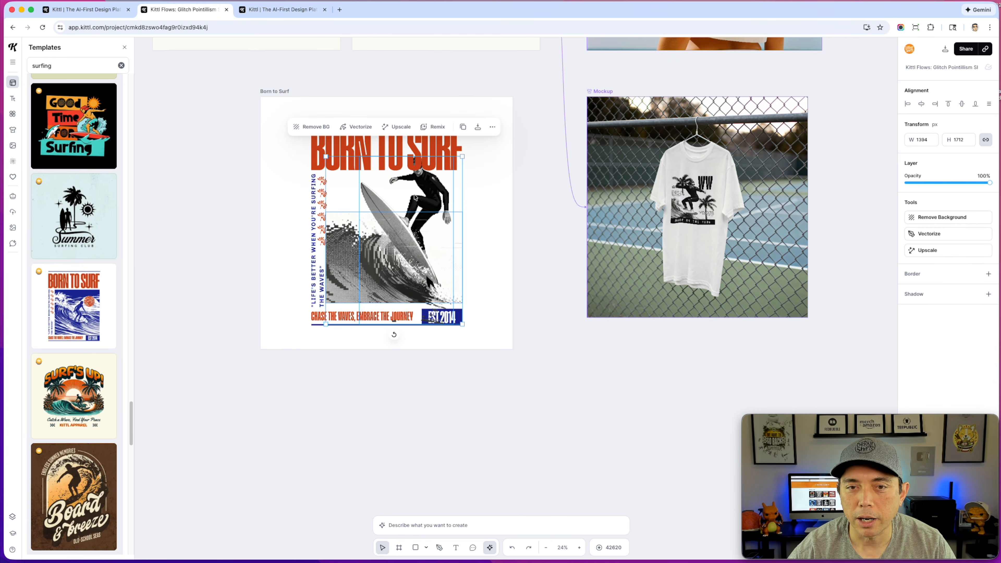
Send the BORN TO SURF title behind the surfer so his head overlaps the lettering.
click(378, 159)
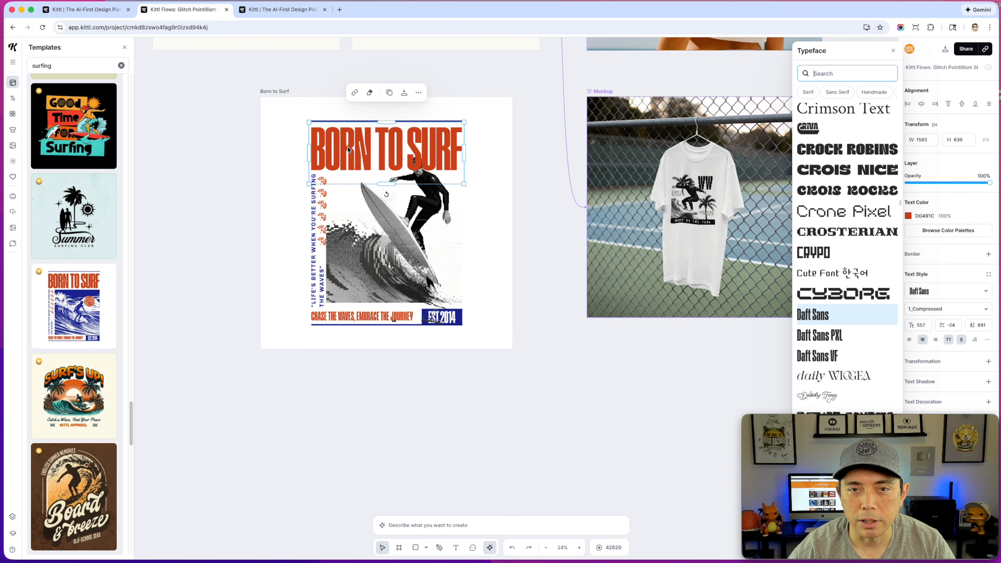
right_click(347, 148)
click(369, 351)
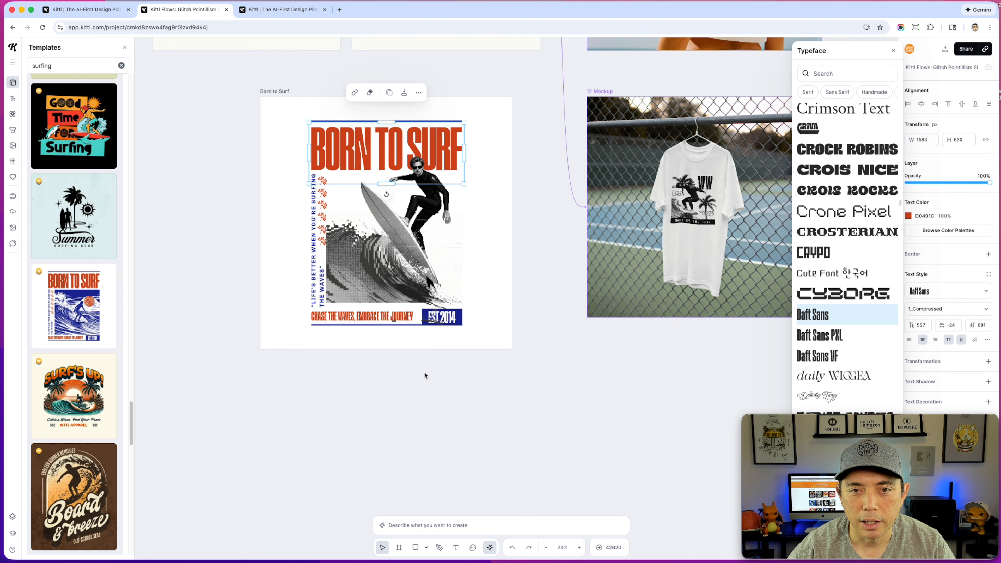
click(425, 374)
scroll(332, 300, up, 5)
scroll(278, 262, up, 3)
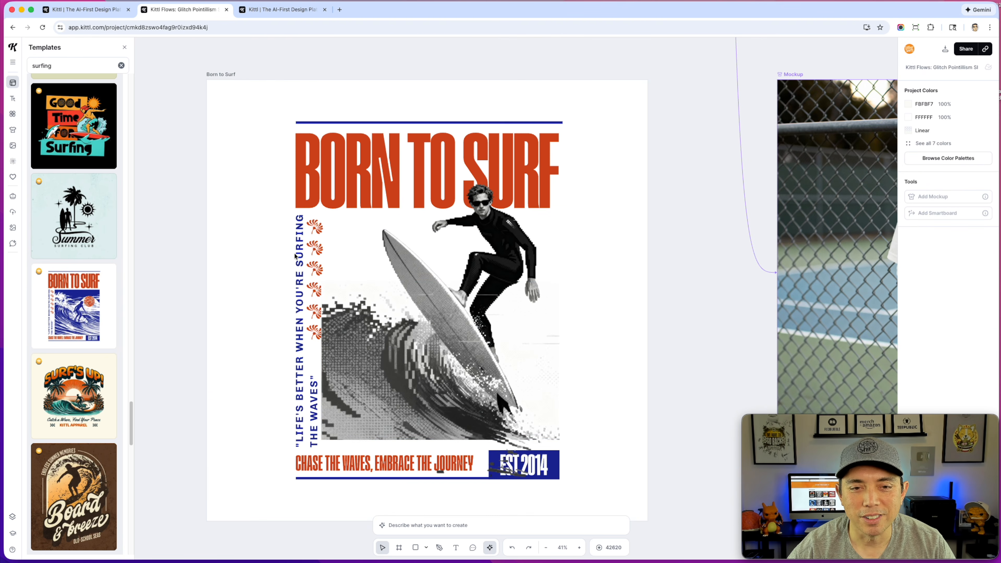
Nudge the surfer cutout and wave image together slightly to the right, clear of the shell ornaments.
click(417, 321)
shift+click(375, 325)
drag(404, 330, 410, 333)
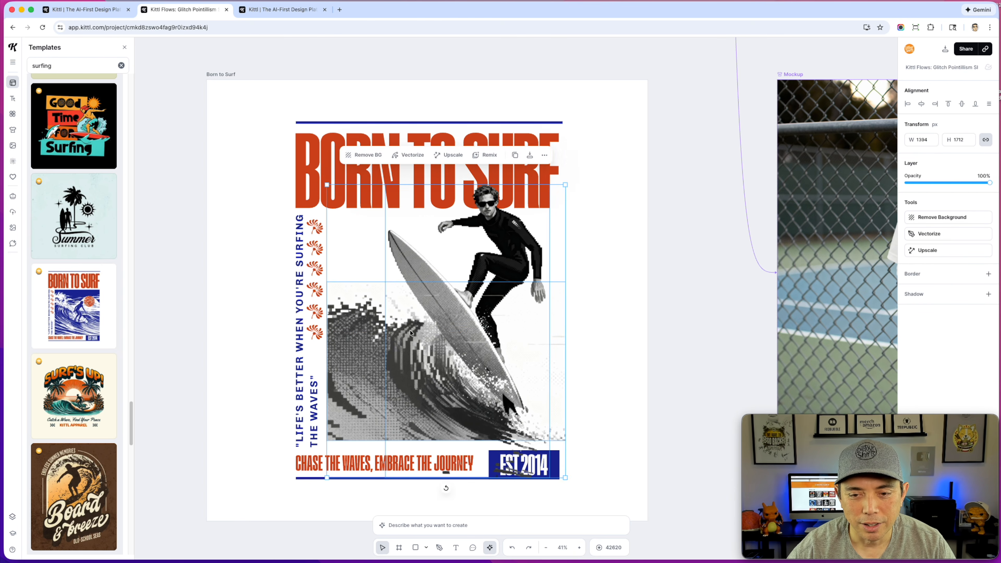
click(591, 288)
Crop the lower end of the surfer cutout so it stops above the slogan and EST 2014 box.
click(495, 426)
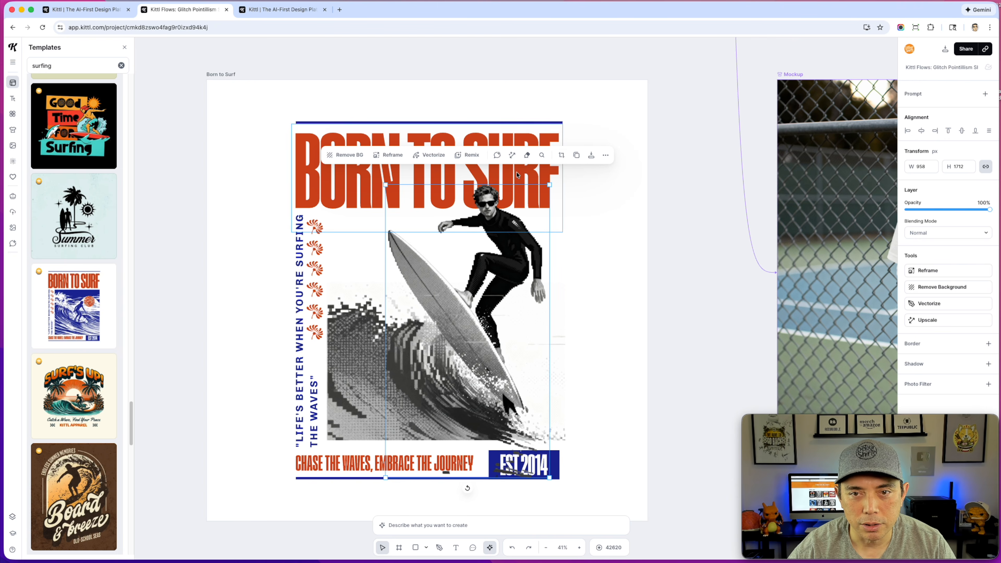
click(561, 155)
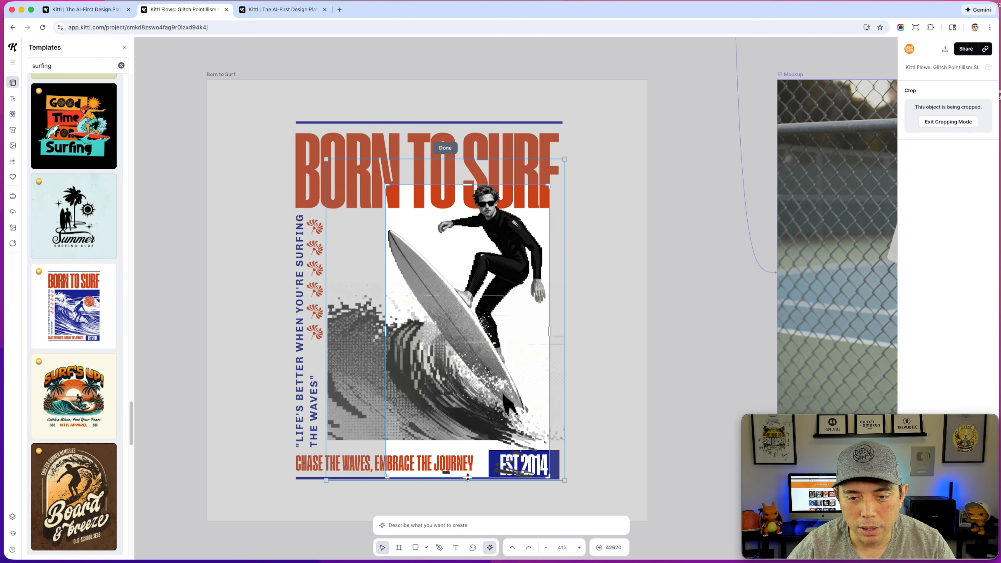
drag(469, 477, 474, 439)
click(622, 345)
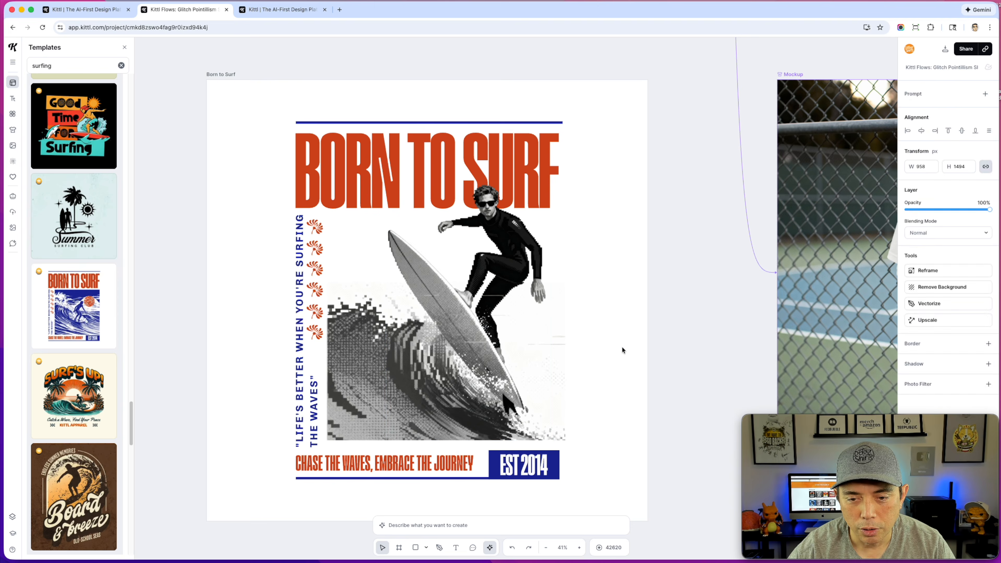
Recolor the BORN TO SURF title and the column of shell ornaments to black (000000).
click(344, 145)
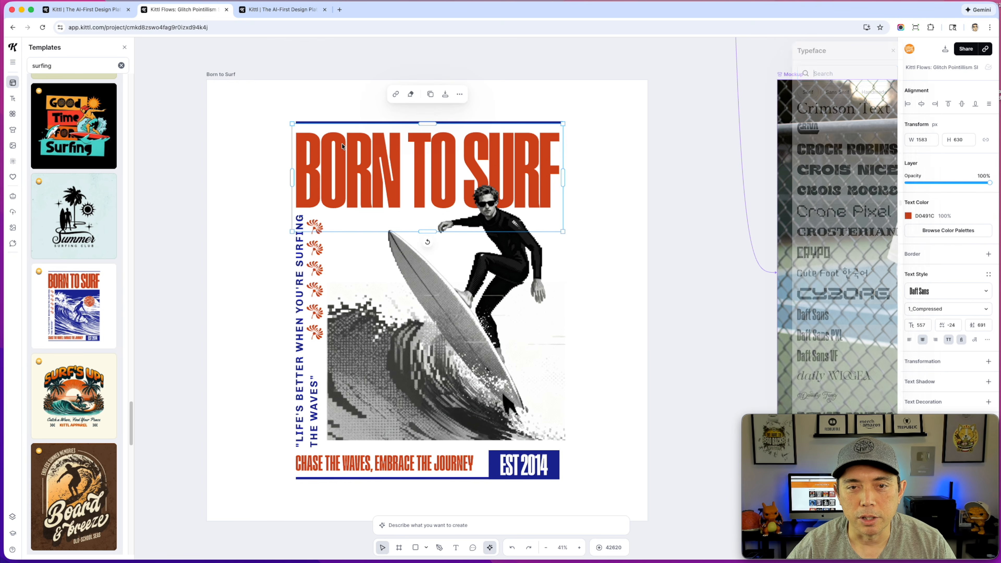
click(907, 217)
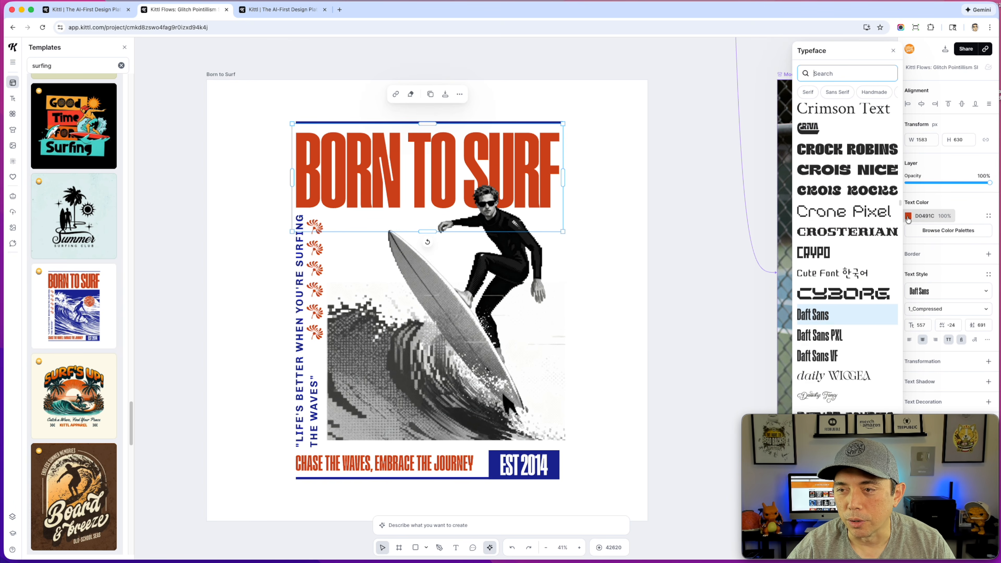
click(814, 304)
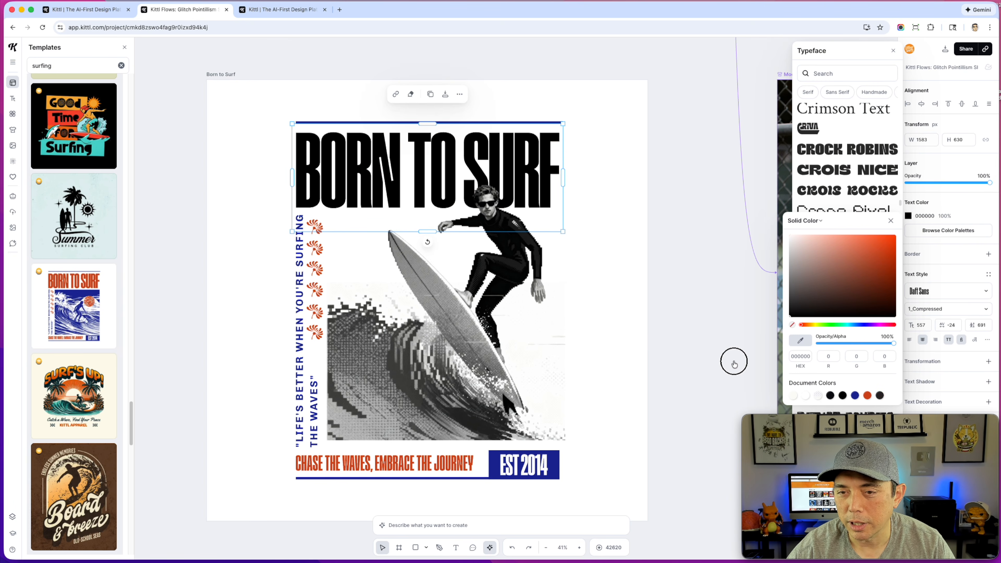
click(316, 251)
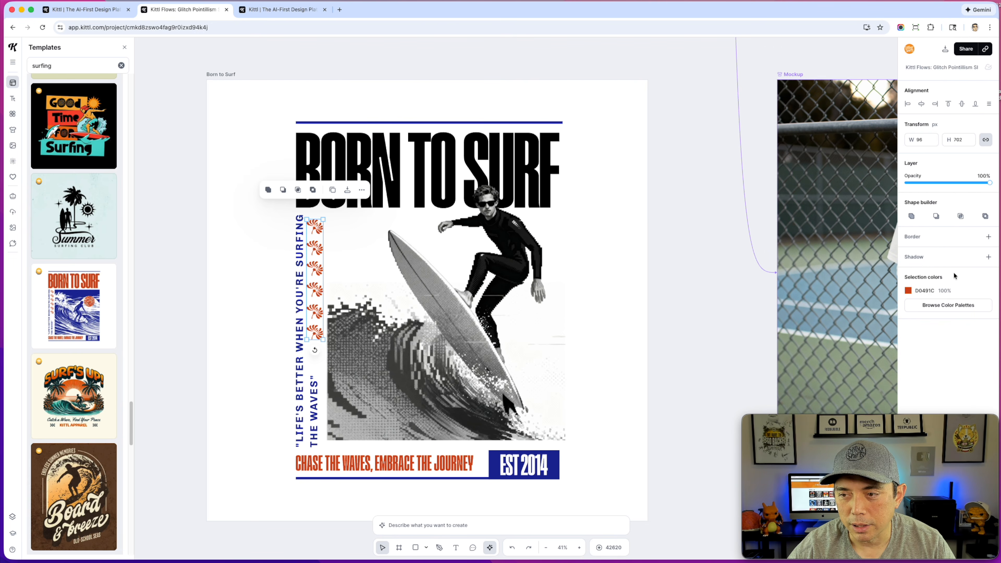
click(908, 291)
drag(826, 365, 755, 410)
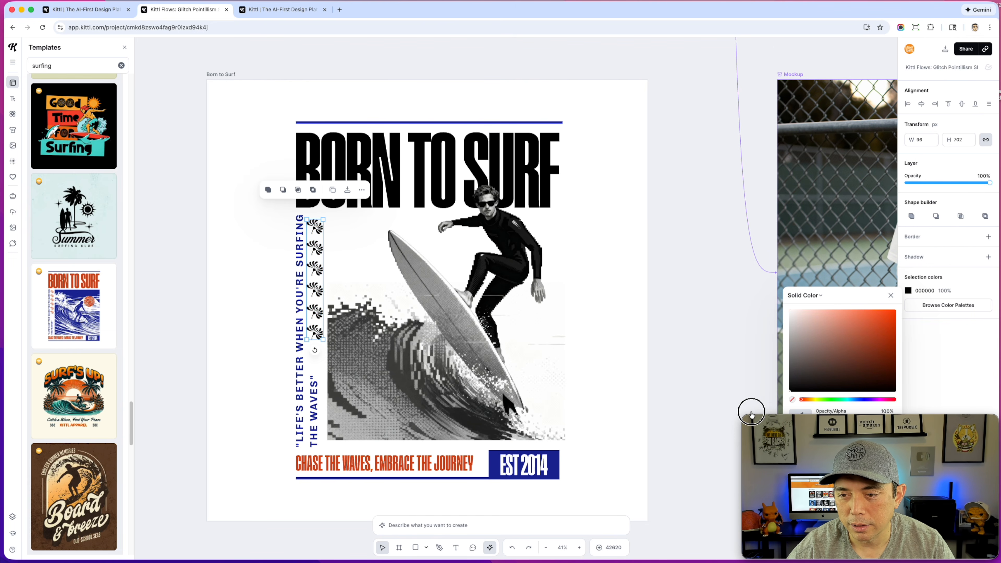
Recolor the vertical quote and the "Chase the waves, embrace the journey" slogan to black.
click(299, 263)
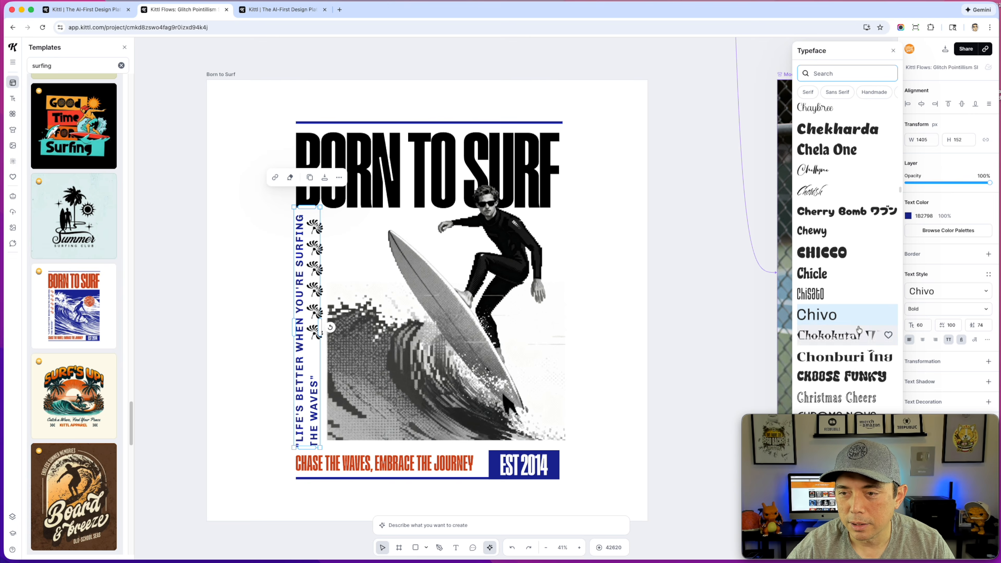
click(908, 216)
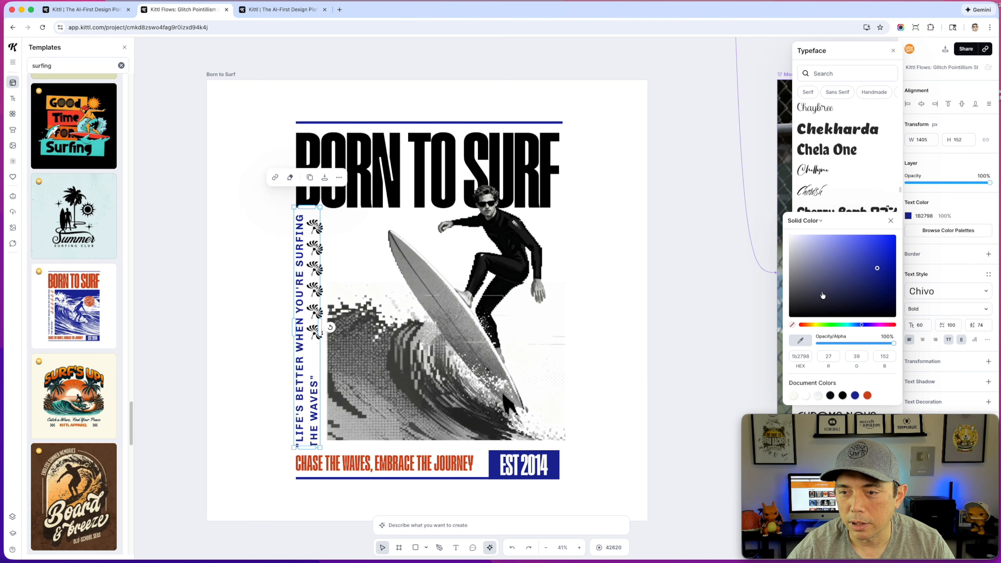
click(449, 467)
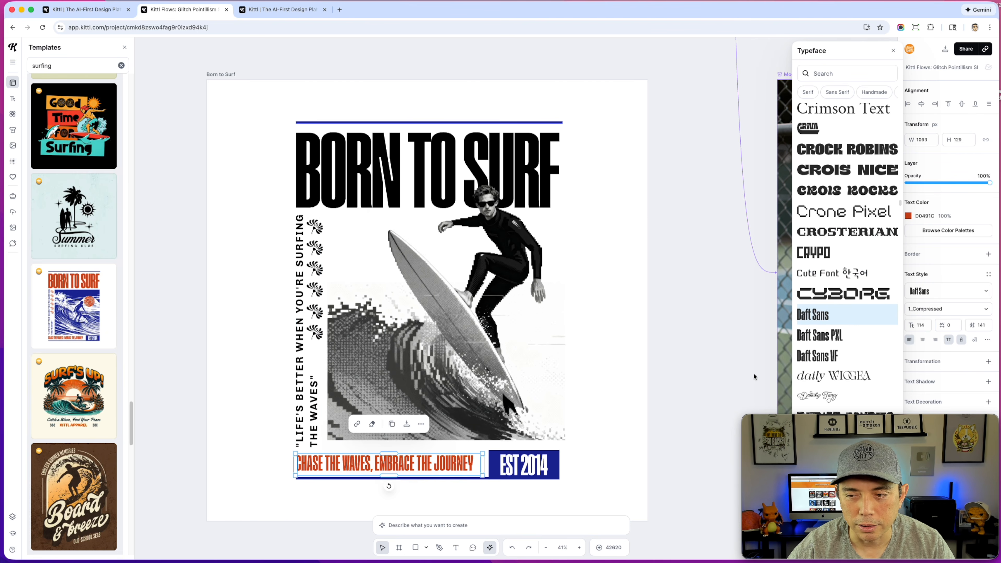
click(908, 215)
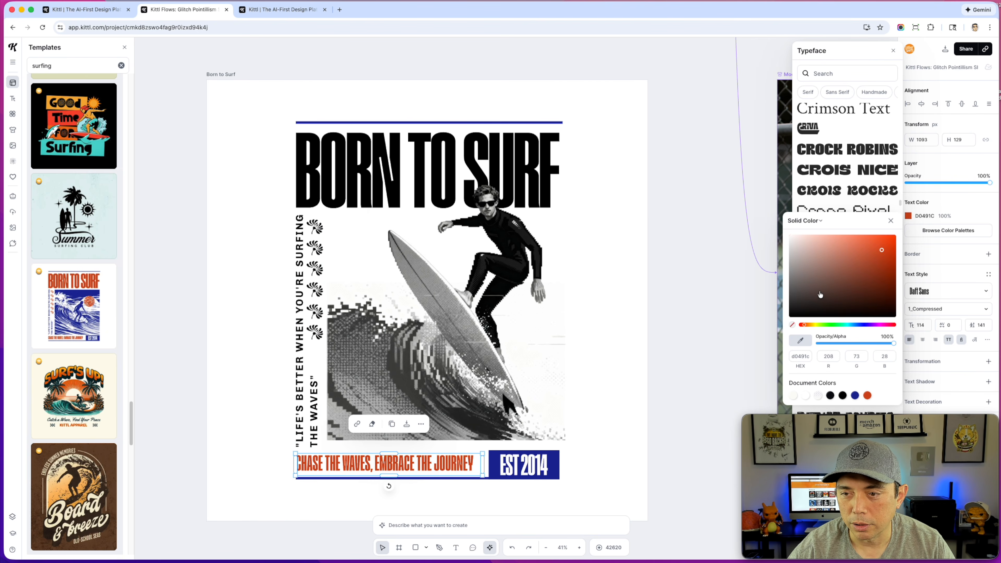
click(820, 295)
Set the fill of the rectangle behind EST 2014 to black (000000).
click(563, 469)
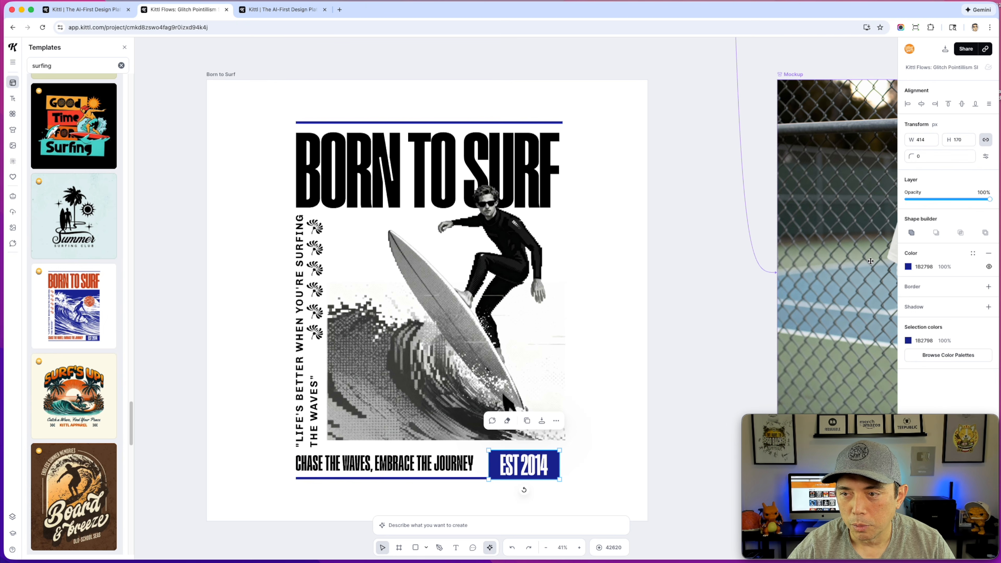
click(909, 267)
drag(851, 308, 762, 391)
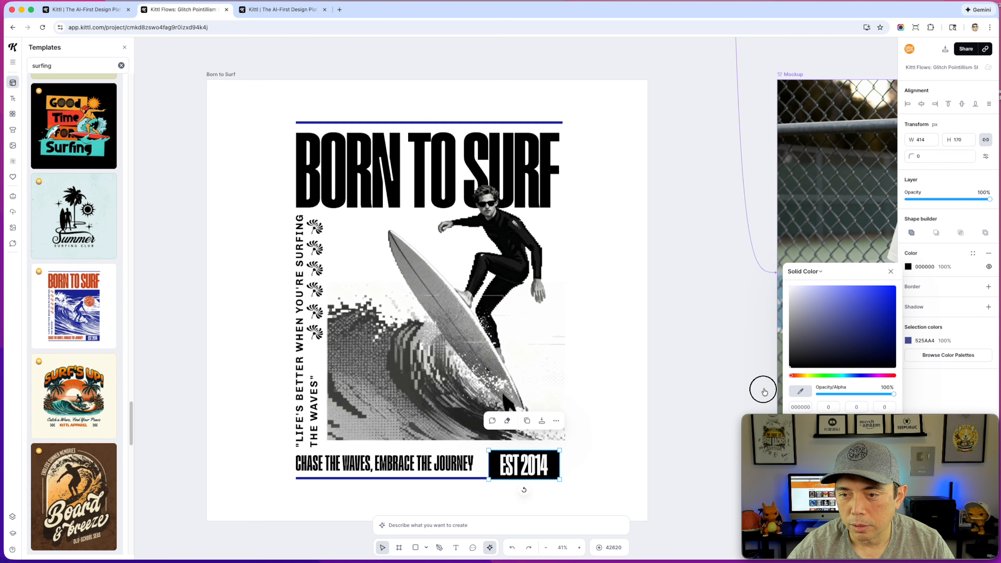
Recolor the horizontal line beneath the slogan and EST 2014 box to black.
click(477, 478)
click(909, 267)
drag(804, 355, 731, 414)
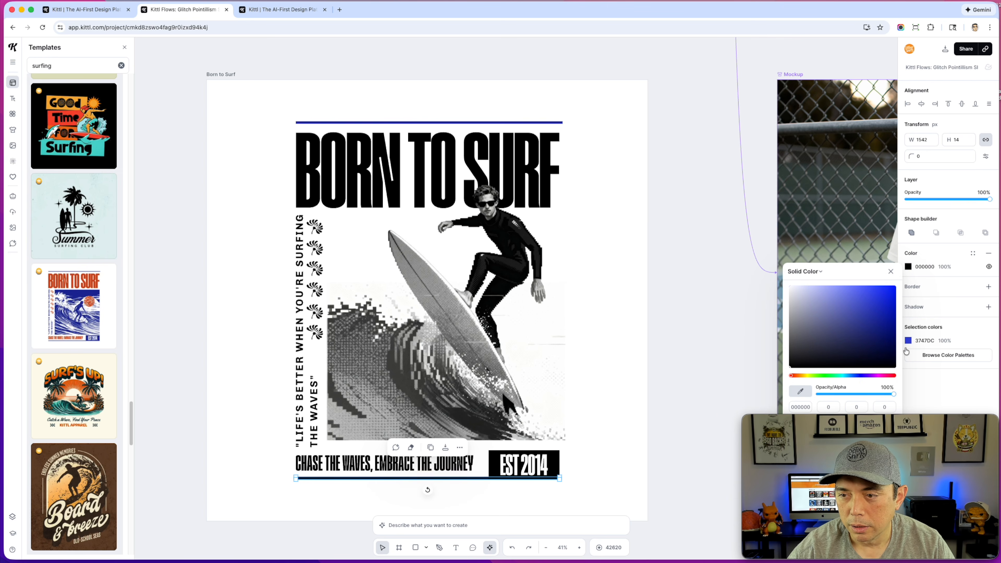
click(908, 340)
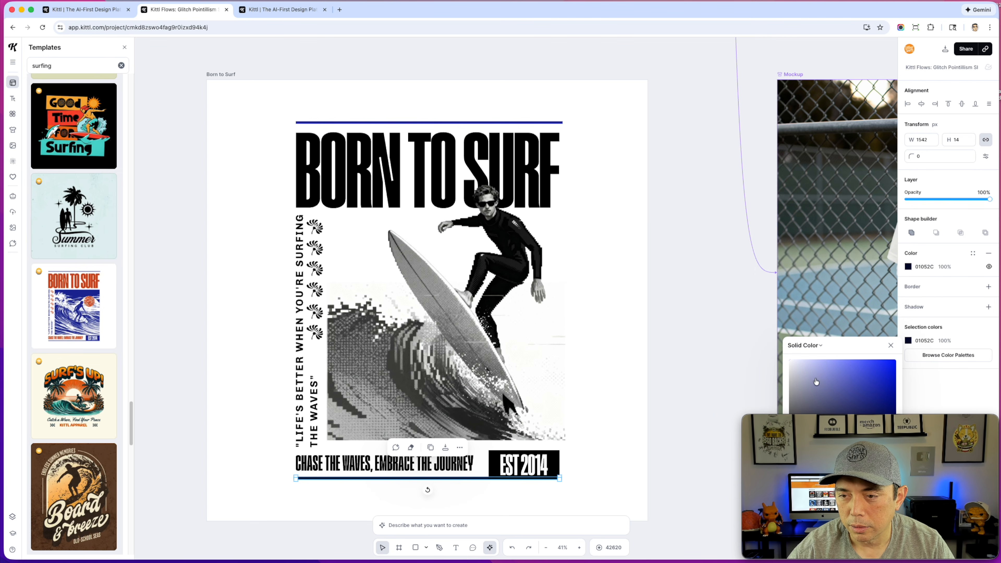
click(890, 345)
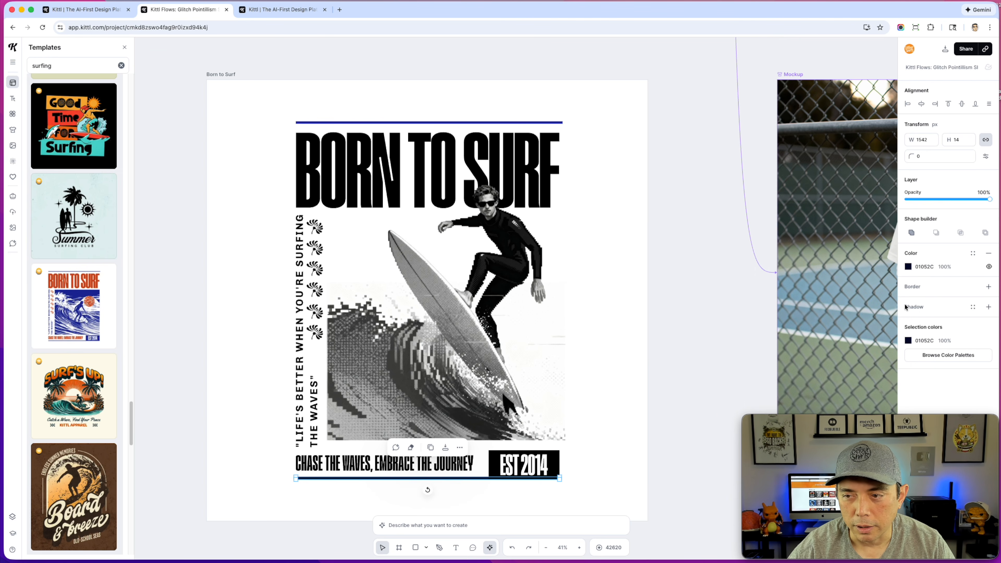
click(908, 267)
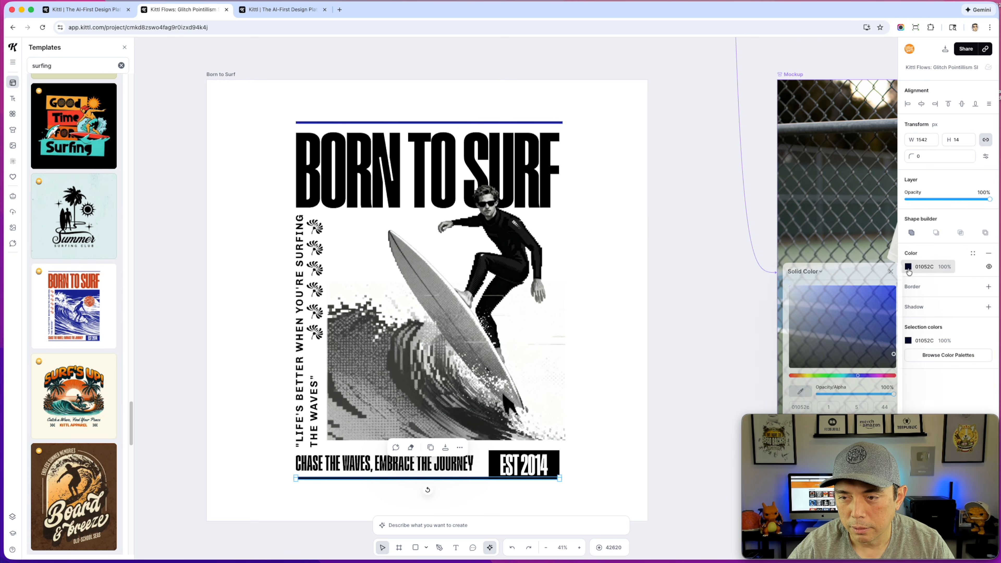
drag(842, 368, 750, 389)
click(625, 378)
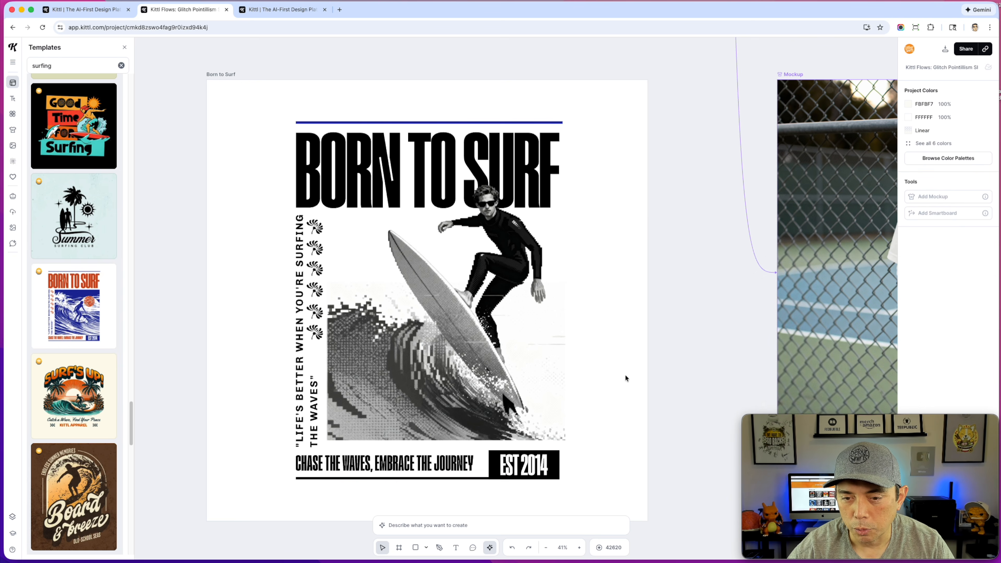
Check which typeface the WW lettering on the surfer back design uses.
scroll(632, 372, down, 5)
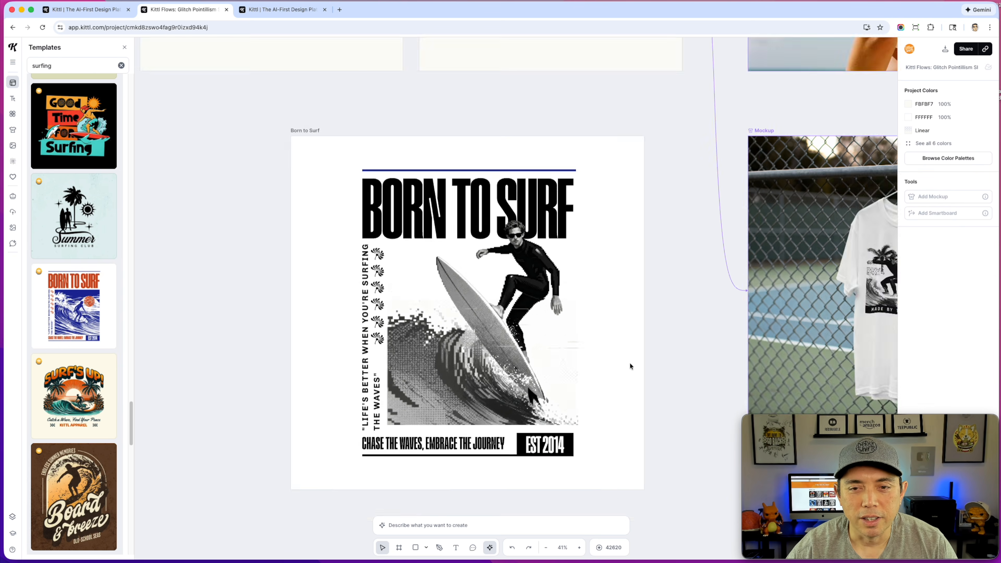
scroll(630, 364, down, 1)
drag(649, 274, 514, 276)
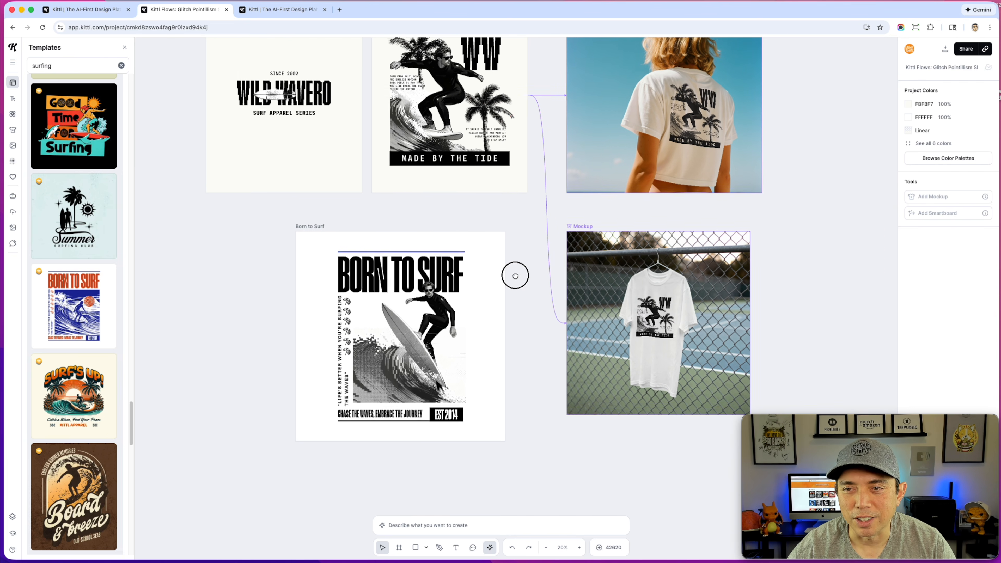
scroll(552, 197, up, 2)
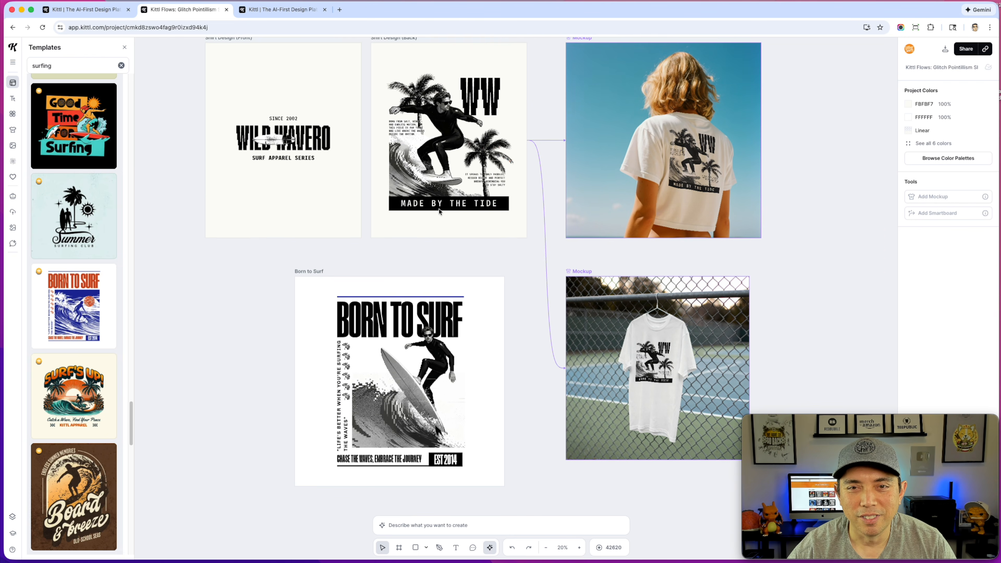
scroll(469, 90, up, 3)
scroll(465, 337, up, 5)
click(539, 82)
click(946, 291)
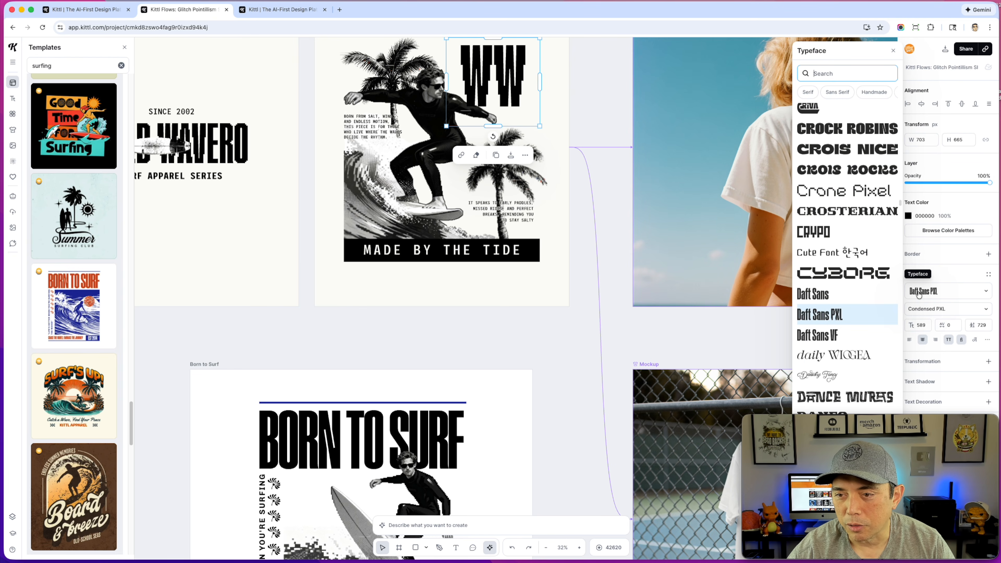
Change the typeface of the BORN TO SURF title to Daft Sans PXL.
click(442, 426)
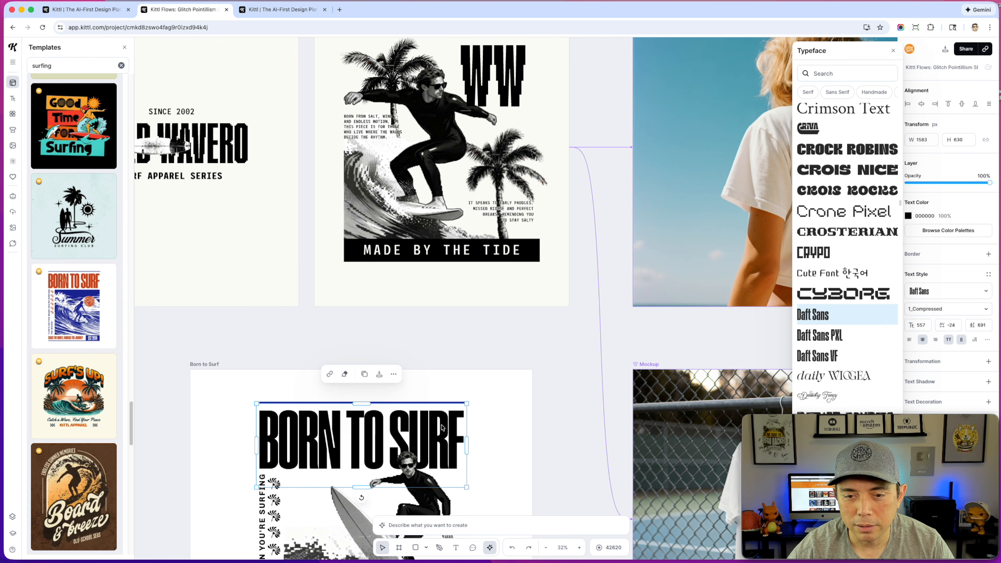
click(837, 335)
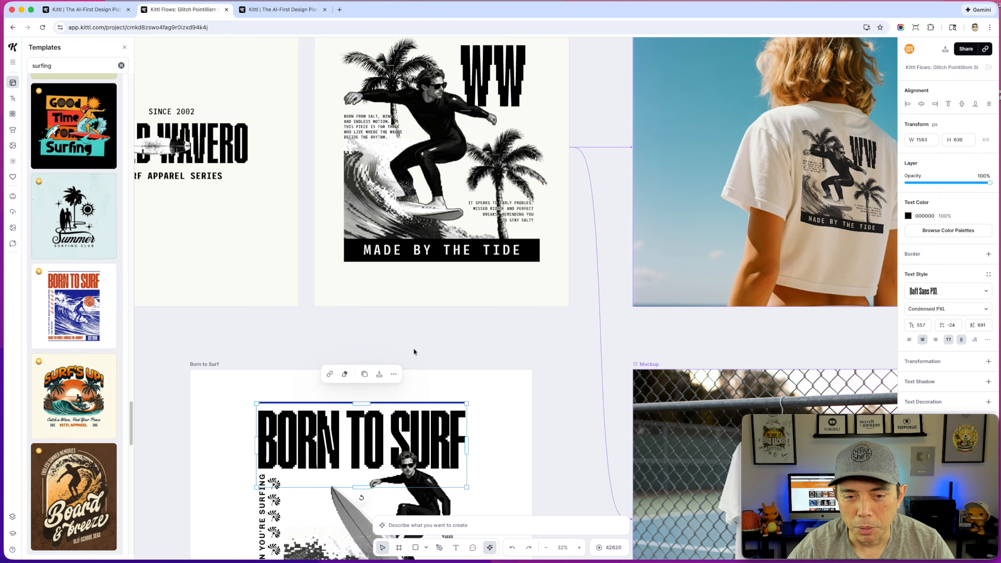
click(403, 339)
Move the Born to Surf artboard farther from the tennis-court mockup and connect a new mockup to it.
scroll(404, 342, down, 5)
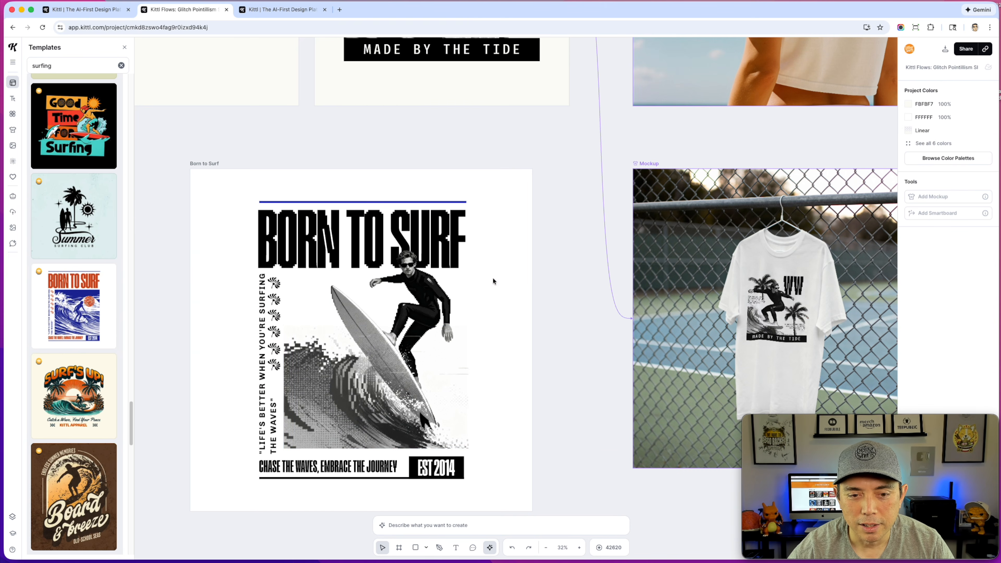
scroll(524, 422, up, 1)
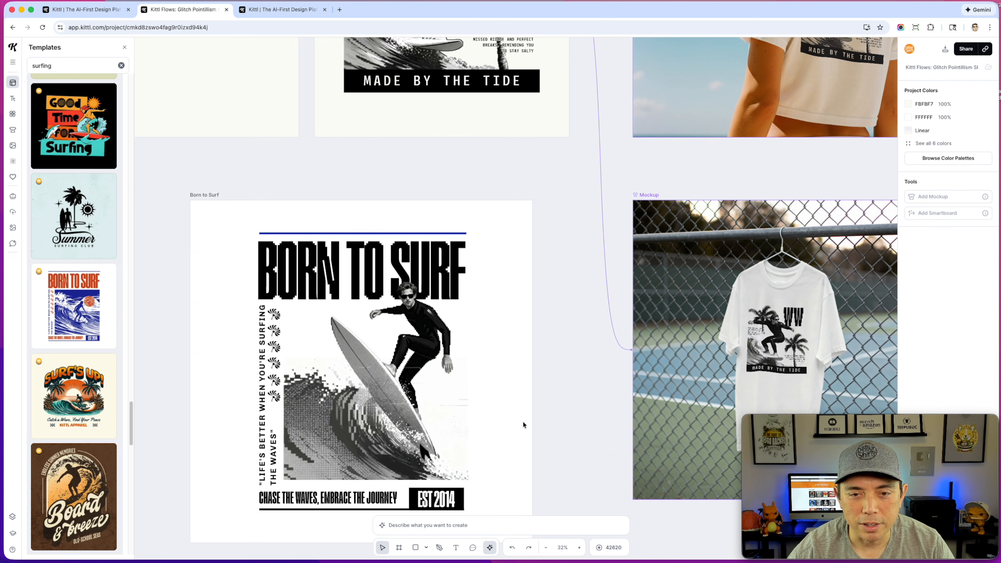
scroll(183, 290, down, 5)
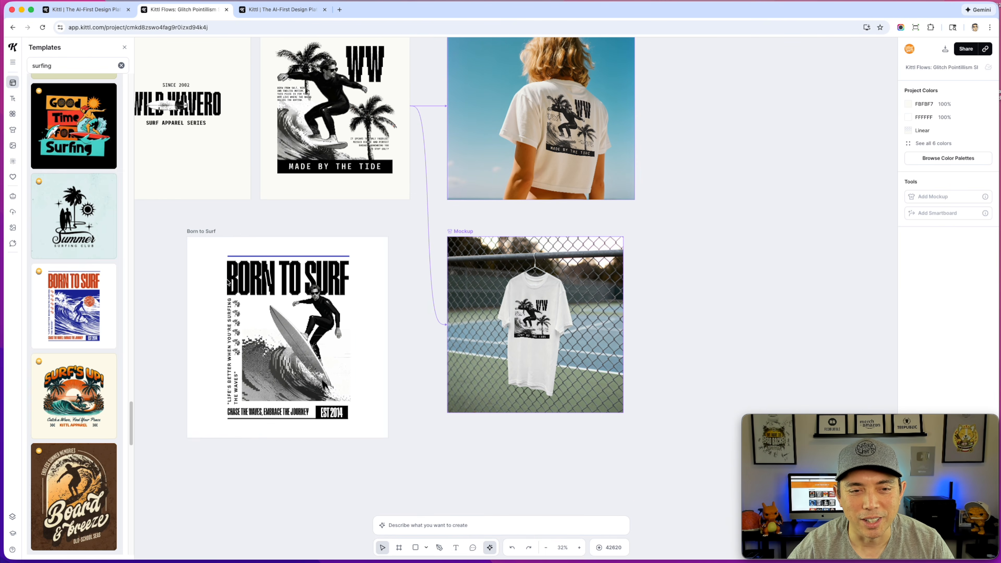
drag(217, 230, 183, 231)
drag(406, 313, 545, 251)
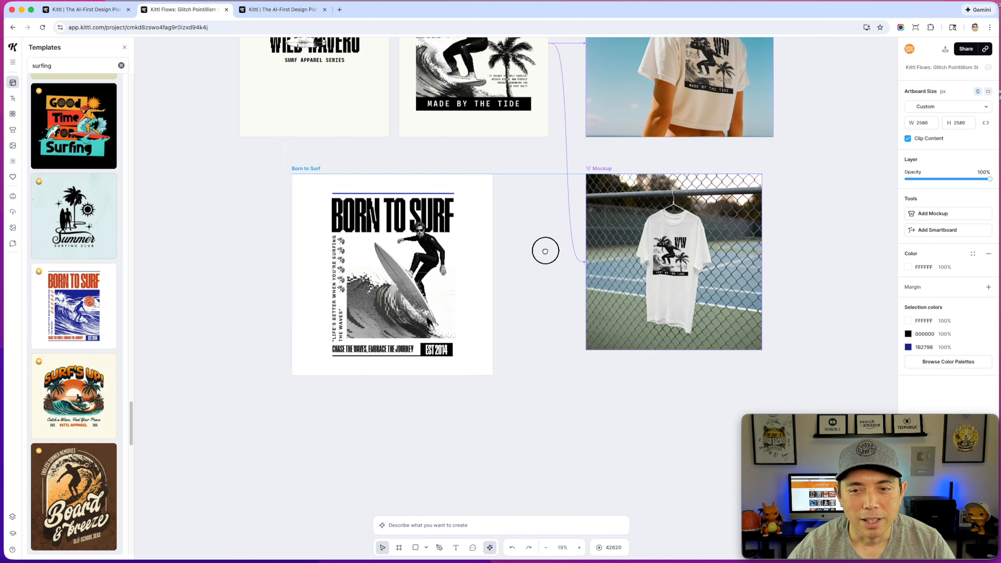
drag(316, 171, 247, 174)
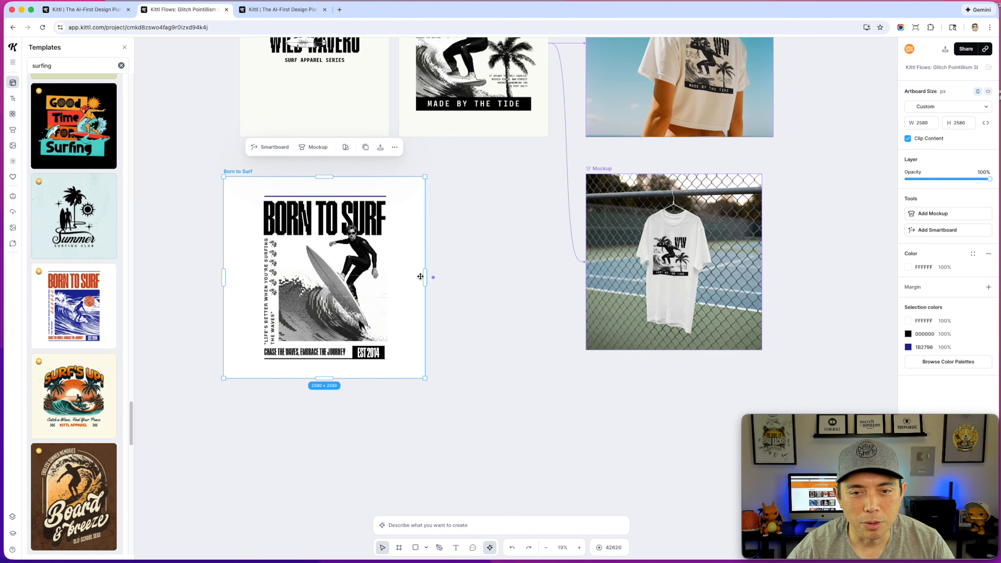
click(433, 278)
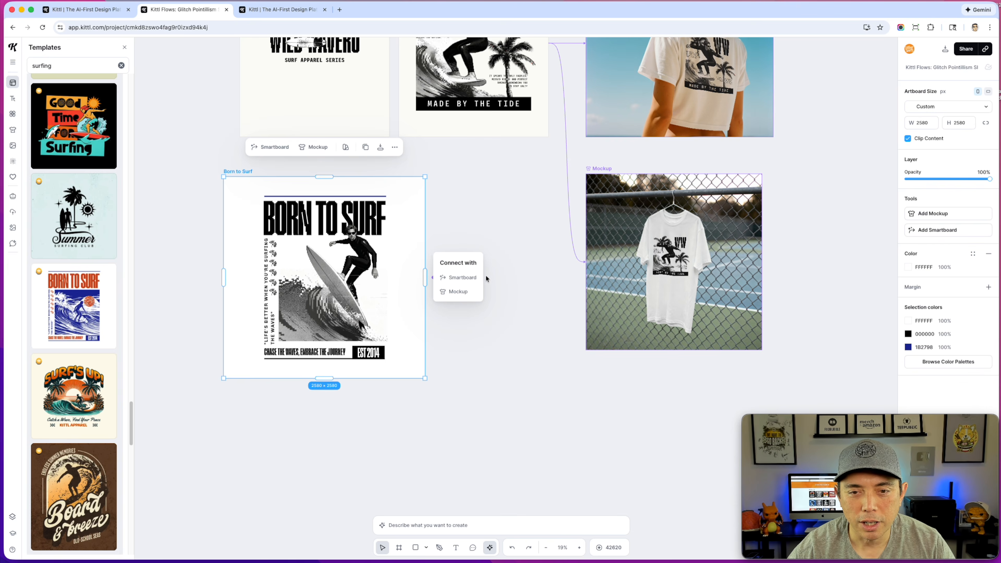
click(457, 292)
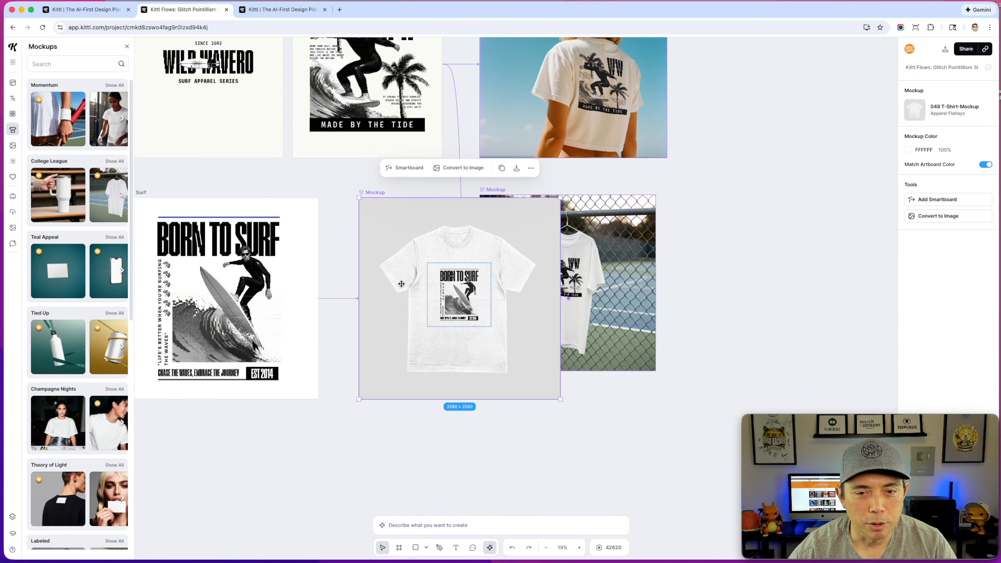
Search the mockup library for "tshirt", browse the results, and refine the search to "tshirt beach".
click(45, 64)
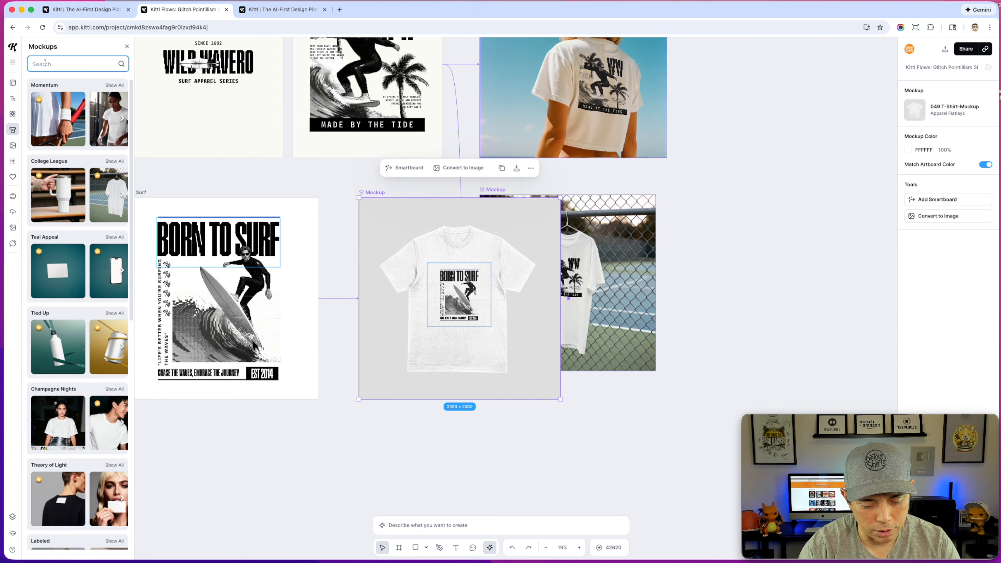
text(tsh)
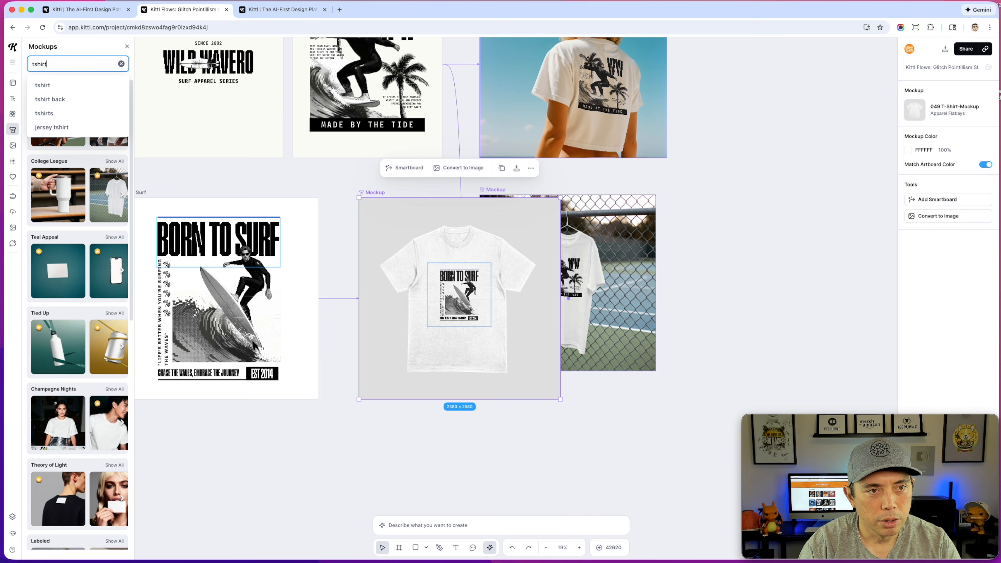
text(irt)
key(Return)
scroll(81, 309, down, 1)
scroll(81, 308, down, 5)
scroll(76, 145, up, 6)
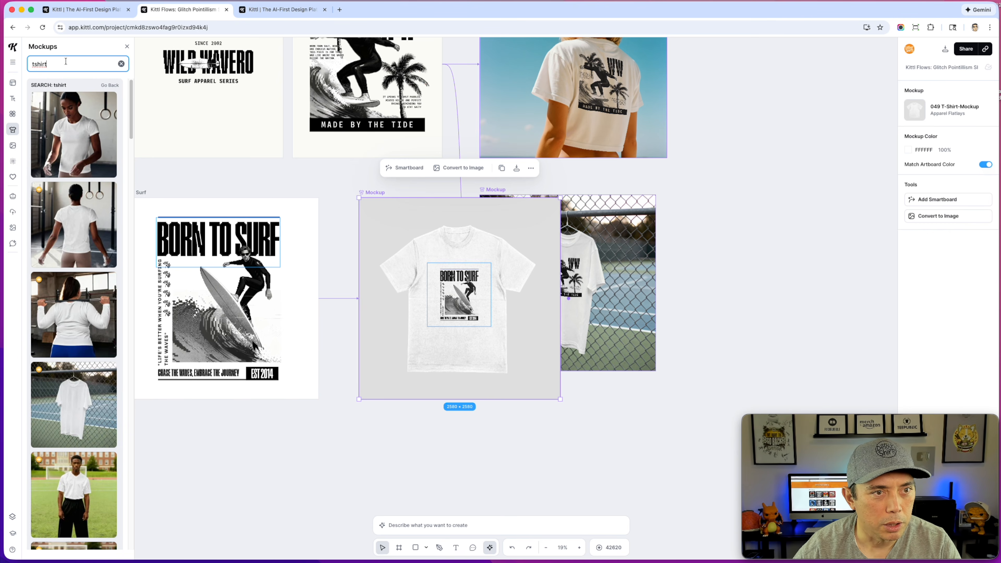
text(beach)
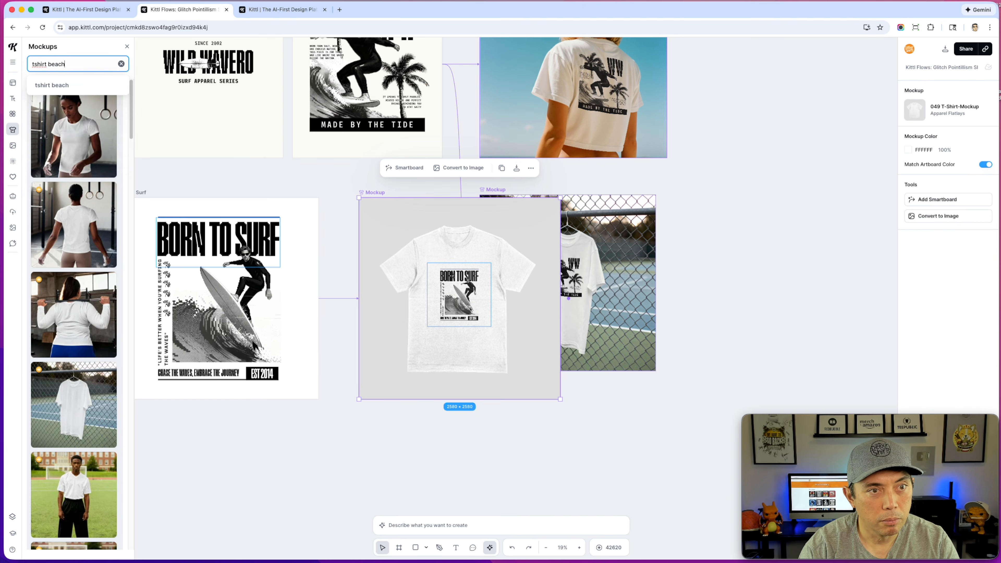
key(Return)
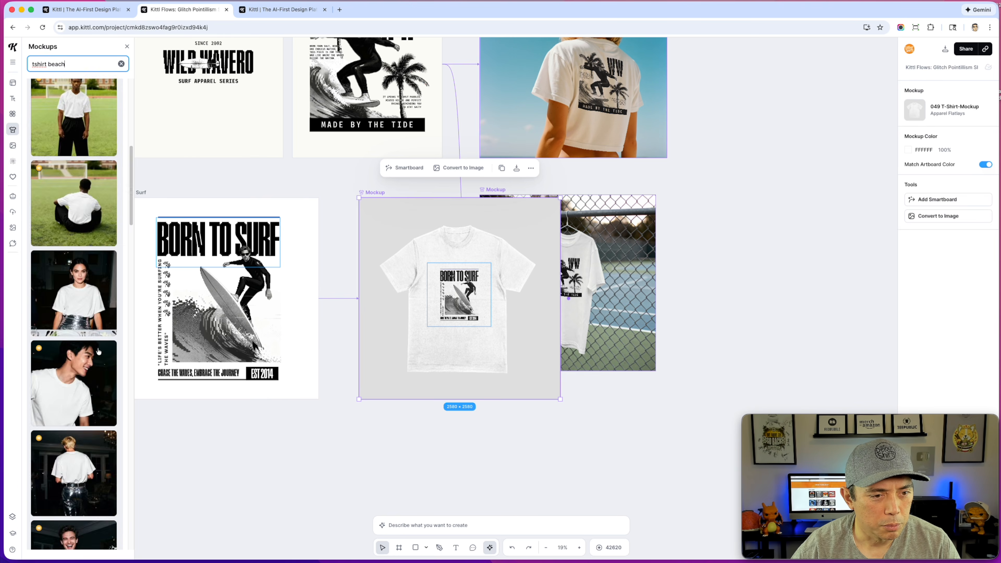
Apply the mockup of the long-haired model in a white T-shirt on grey and enlarge the design on the shirt.
scroll(99, 351, down, 10)
scroll(94, 358, down, 1)
scroll(85, 307, down, 8)
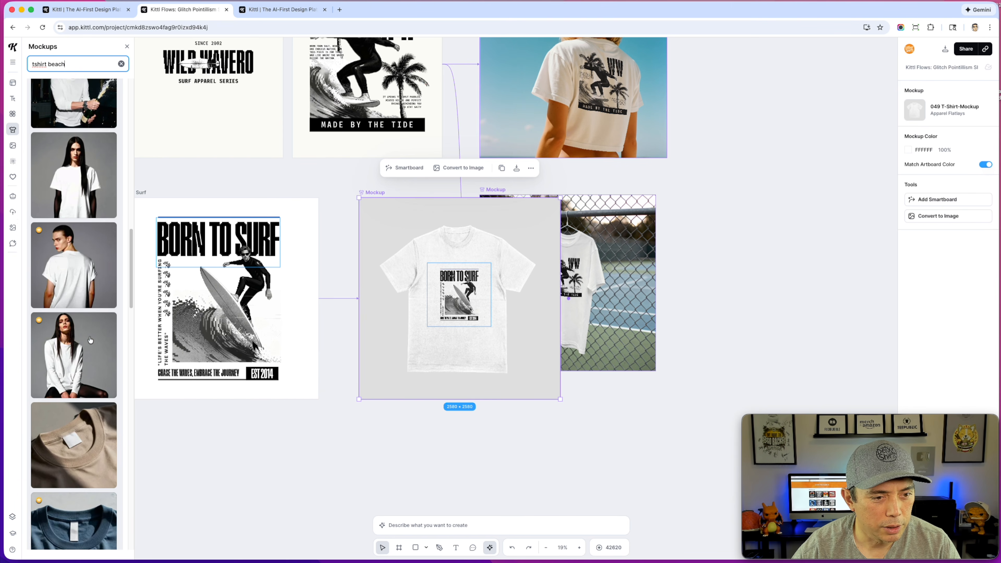
scroll(99, 346, down, 10)
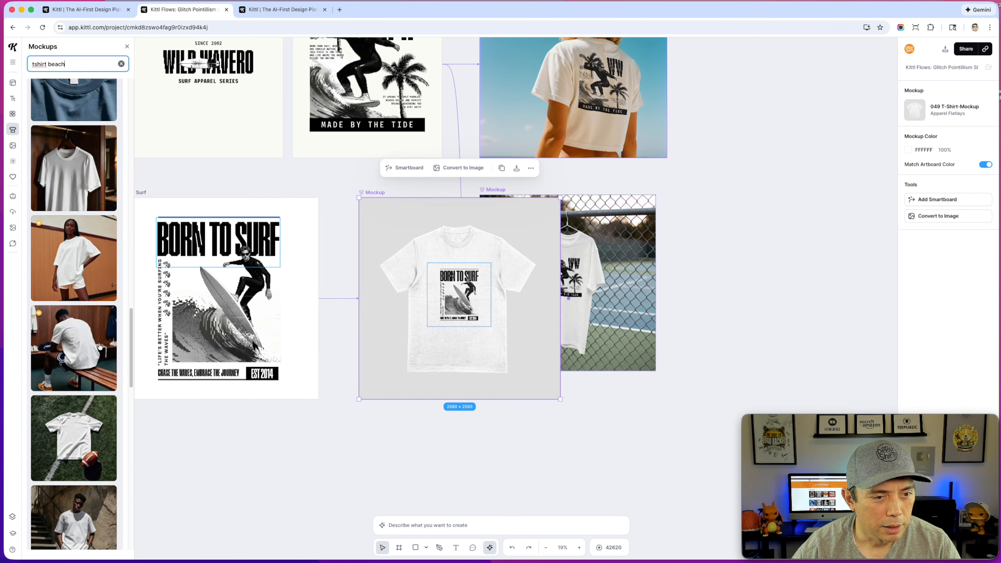
scroll(99, 346, down, 10)
scroll(100, 346, down, 10)
scroll(99, 346, up, 2)
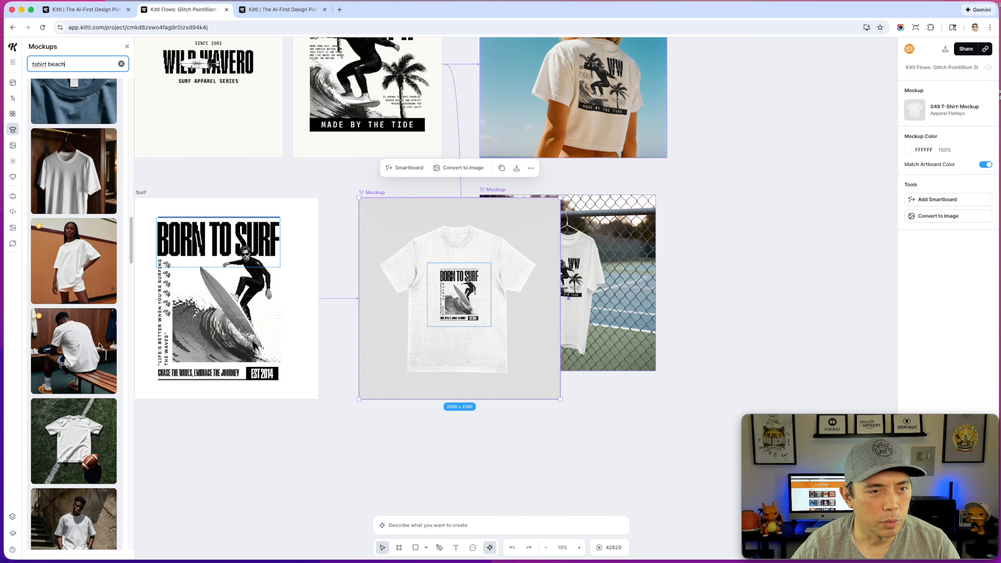
scroll(101, 257, up, 10)
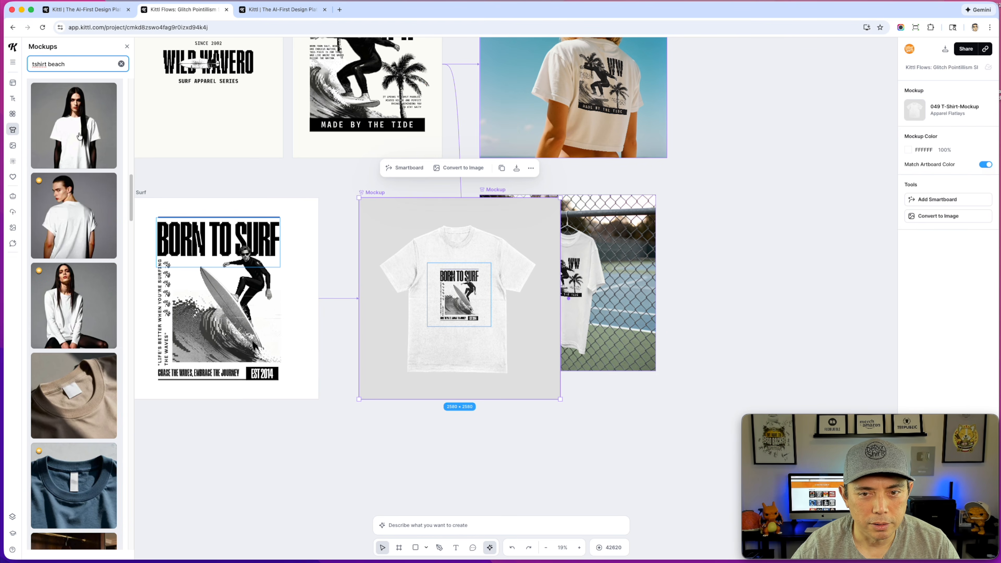
click(78, 137)
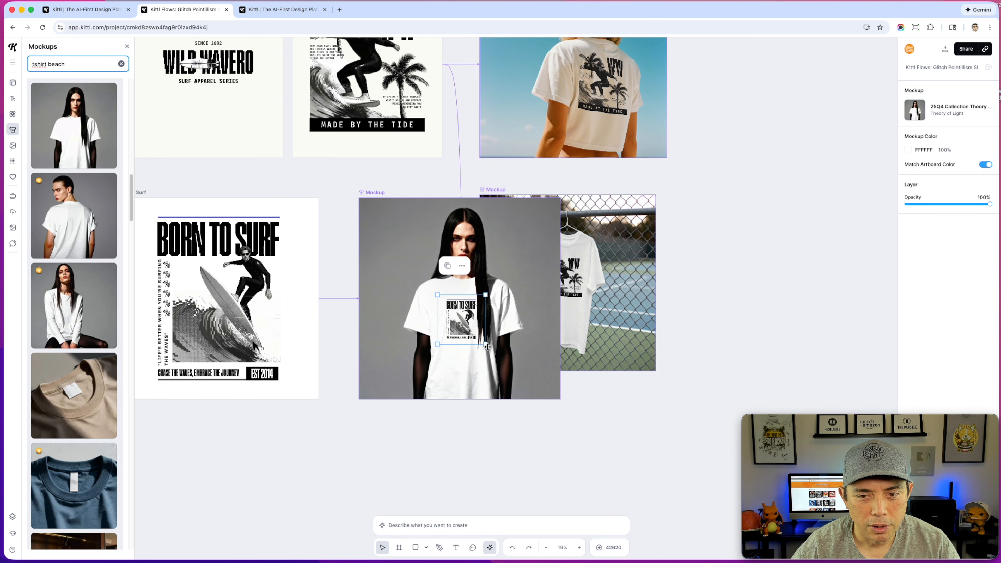
drag(486, 345, 498, 368)
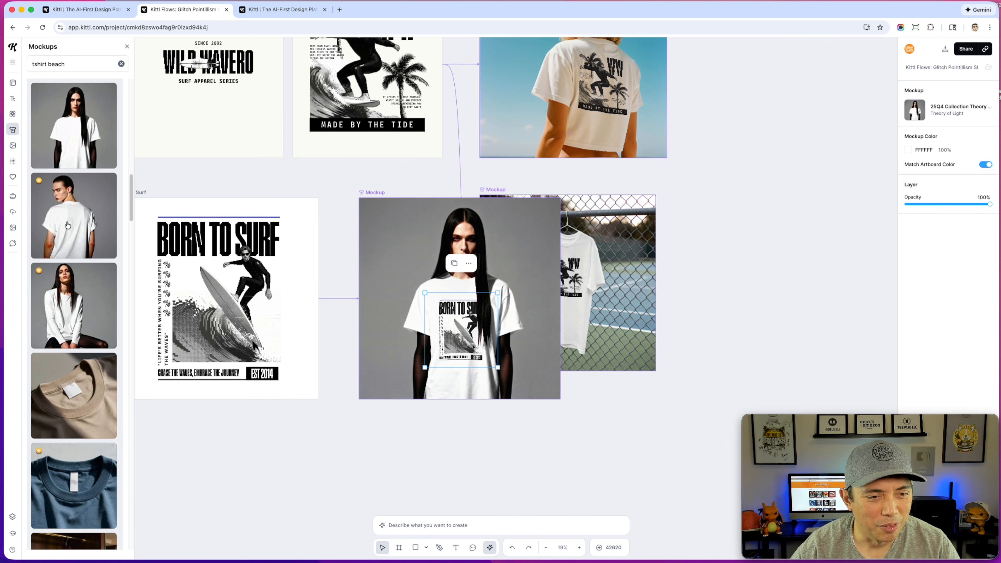
Swap the mockup to the model in white T-shirt and shorts by the wood-panelled wall, then enlarge and reposition the design across the chest.
scroll(78, 304, down, 9)
drag(78, 309, 443, 304)
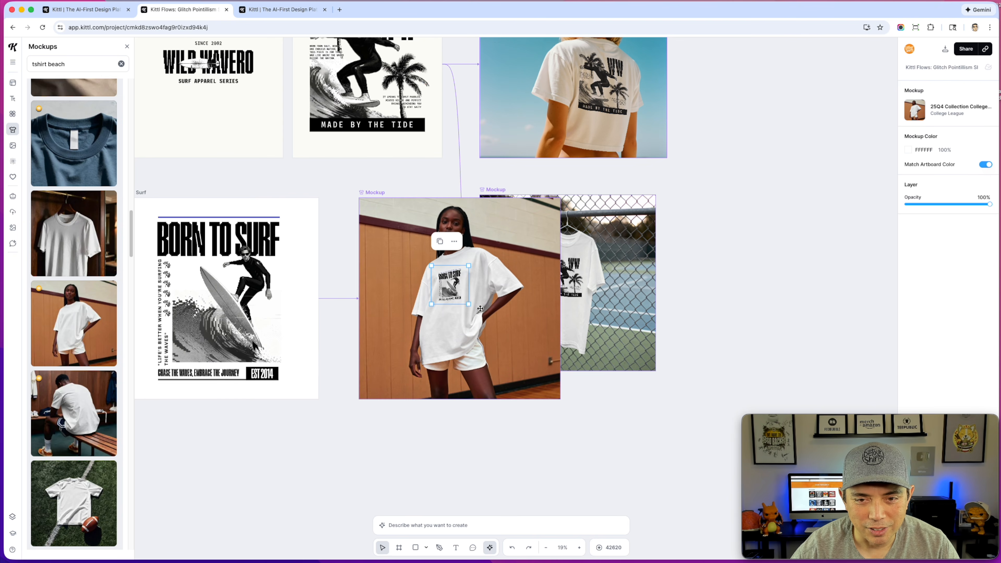
scroll(484, 324, up, 5)
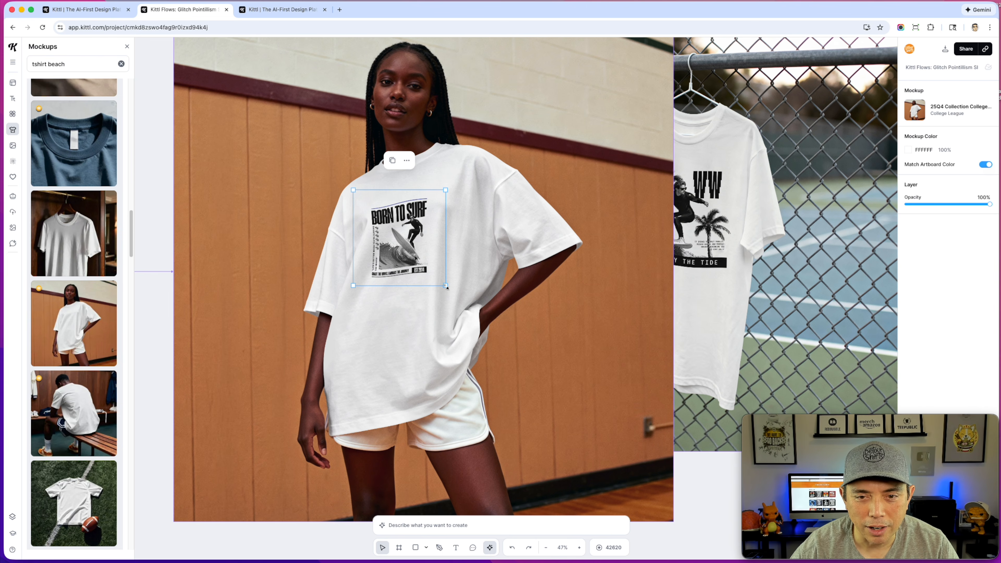
drag(446, 285, 506, 345)
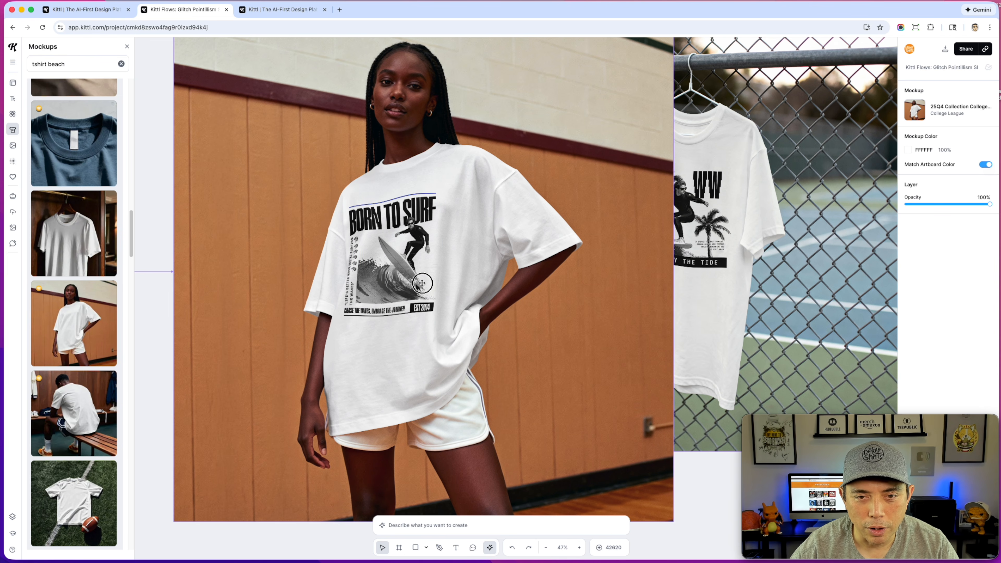
drag(426, 286, 429, 288)
drag(475, 337, 494, 357)
drag(438, 299, 435, 284)
click(152, 182)
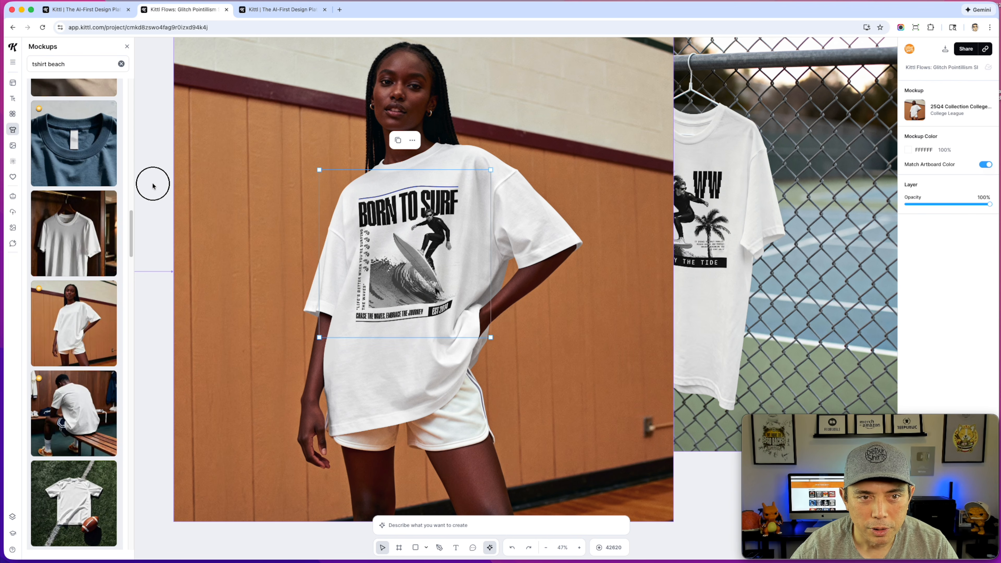
Move the Born to Surf T-shirt mockup below the tennis-court mockup so the two no longer overlap.
scroll(160, 230, down, 5)
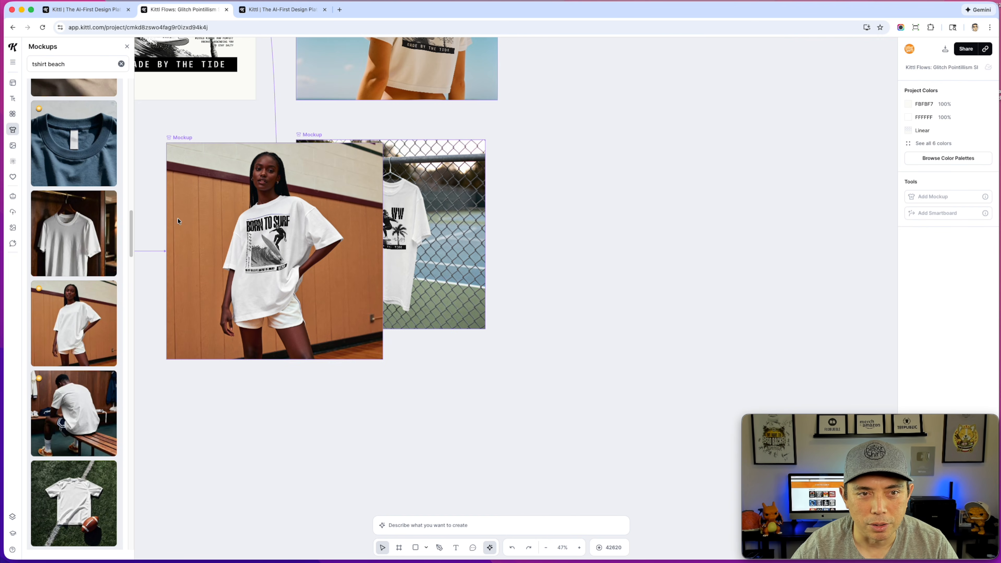
click(196, 265)
drag(196, 266, 178, 368)
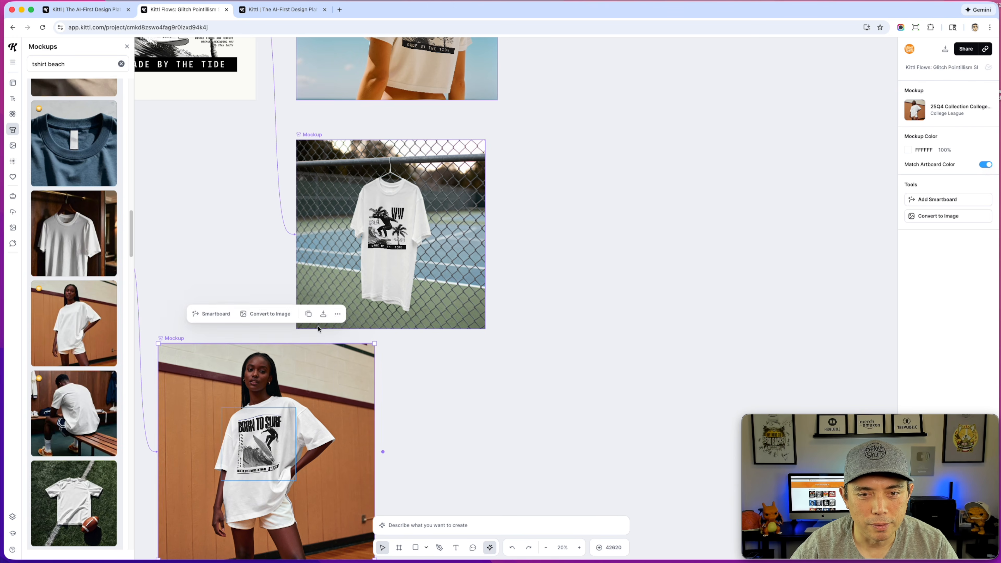
Review the board's surfer iterations, palm tree and surfboard elements, and the Glitch Pointilism thumbnail.
click(518, 353)
drag(518, 353, 800, 238)
scroll(373, 296, down, 5)
drag(275, 277, 553, 274)
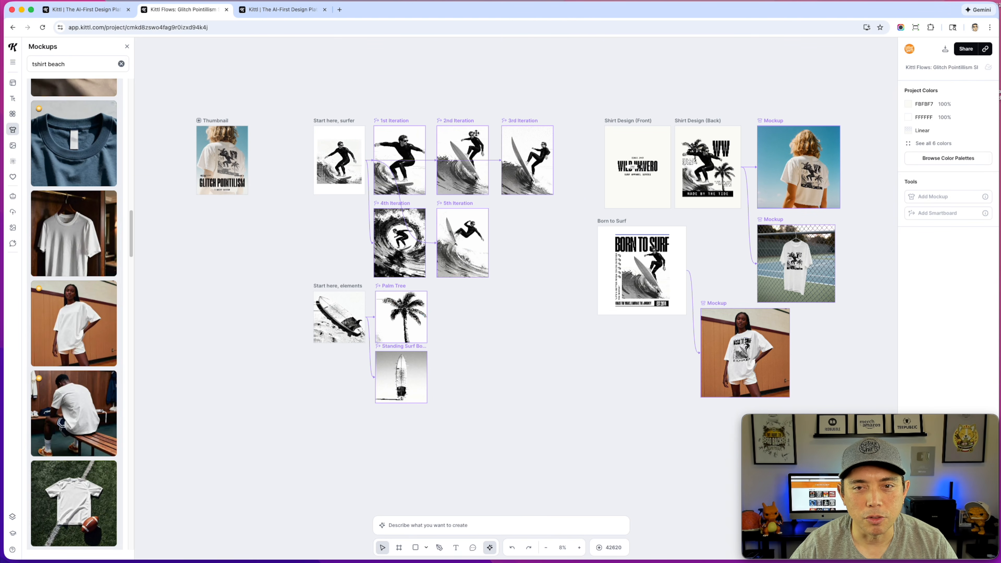
scroll(495, 228, up, 5)
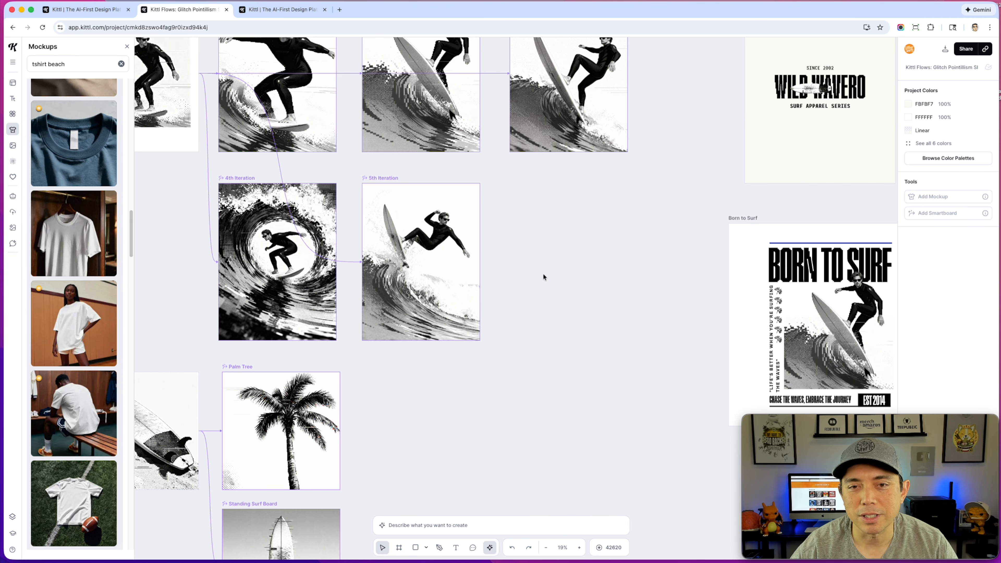
drag(184, 260, 267, 325)
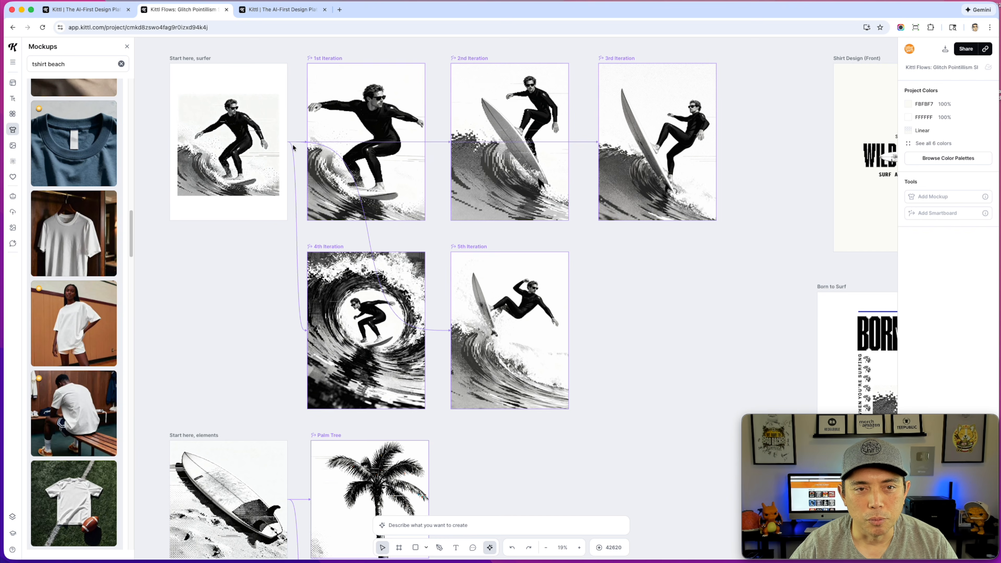
scroll(275, 275, down, 2)
scroll(275, 284, down, 4)
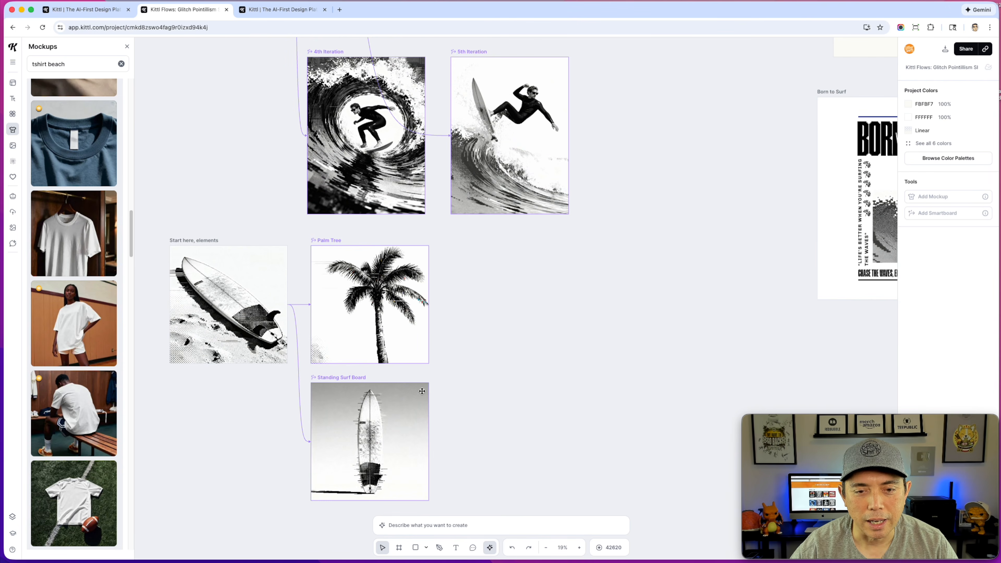
scroll(489, 364, down, 3)
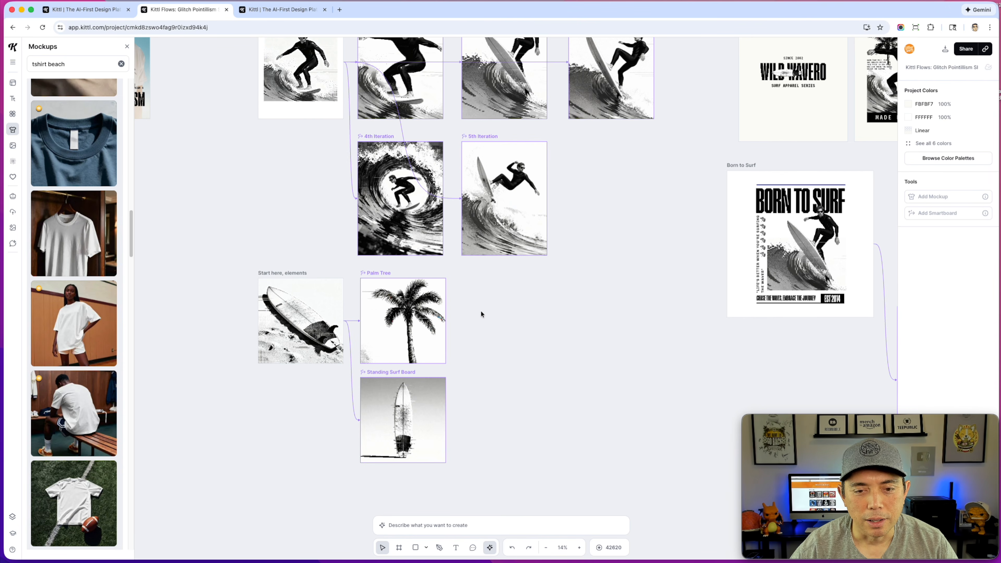
drag(513, 281, 641, 358)
scroll(243, 179, up, 5)
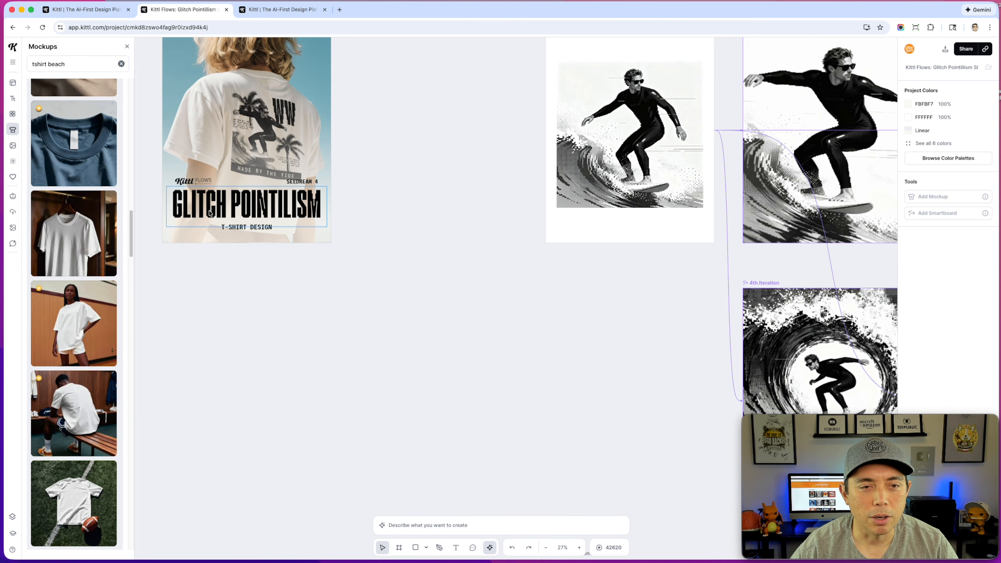
scroll(326, 241, down, 4)
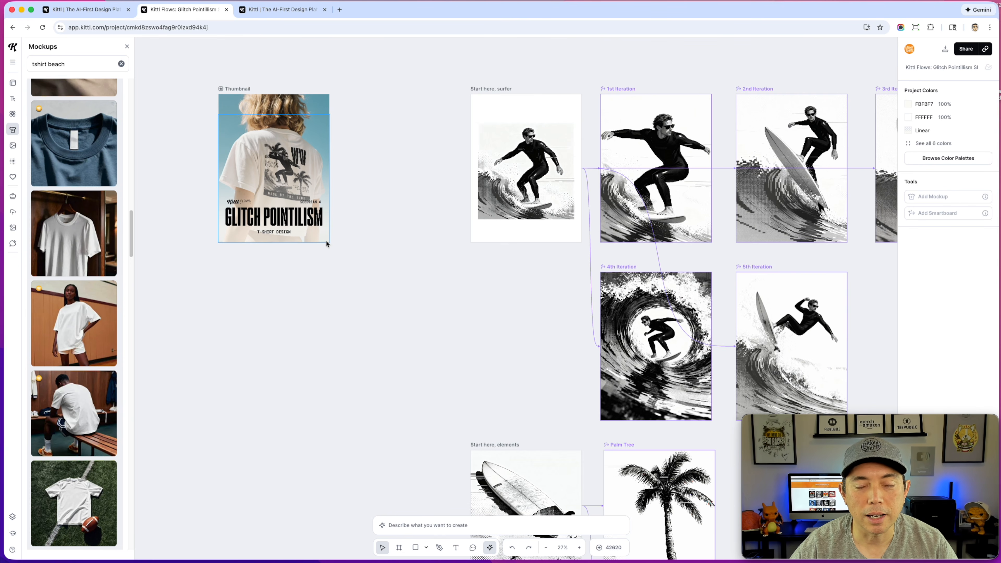
scroll(437, 263, right, 15)
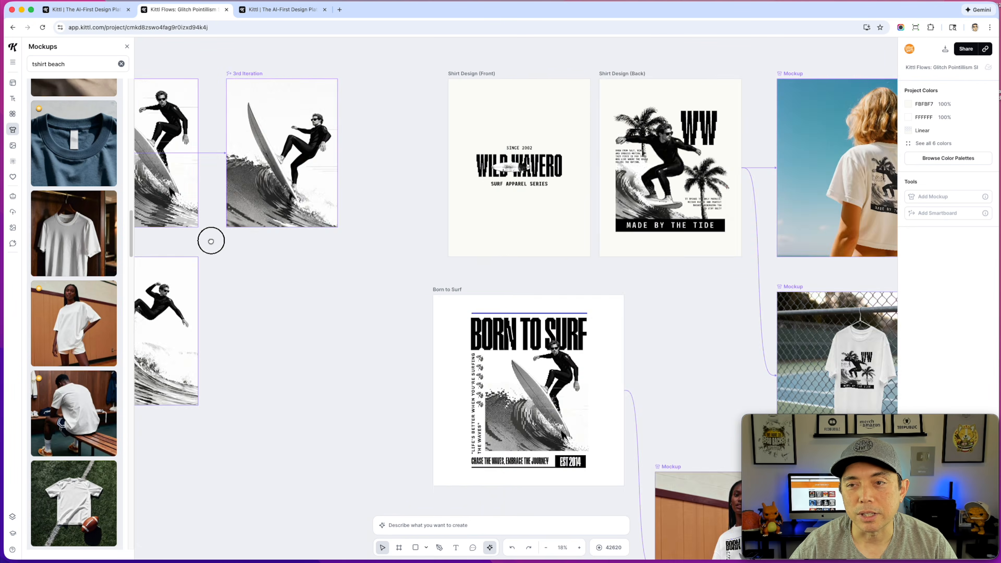
Check the typefaces of the Wild Wavero title and the supporting text lines on the front and back shirt designs.
scroll(391, 174, up, 8)
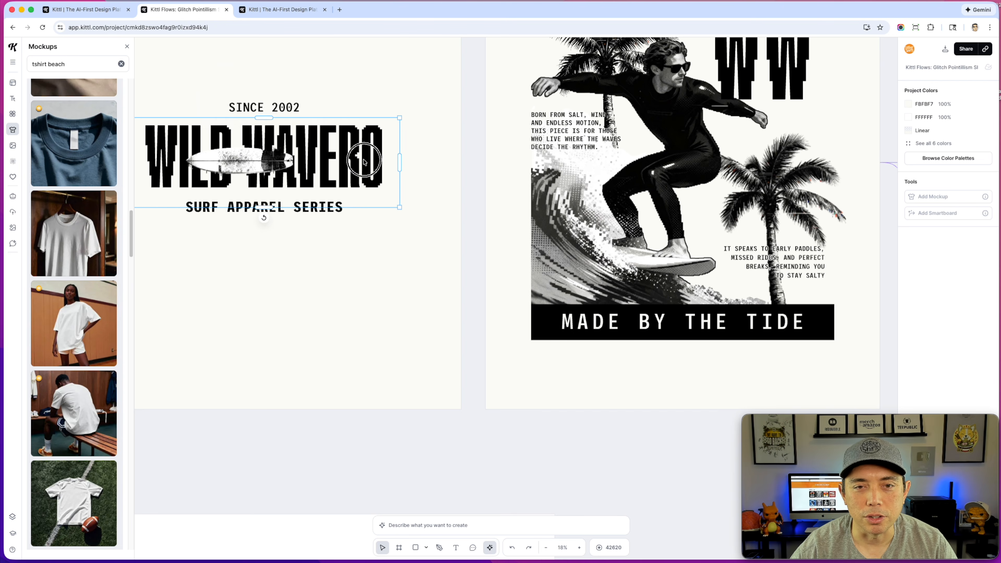
click(391, 173)
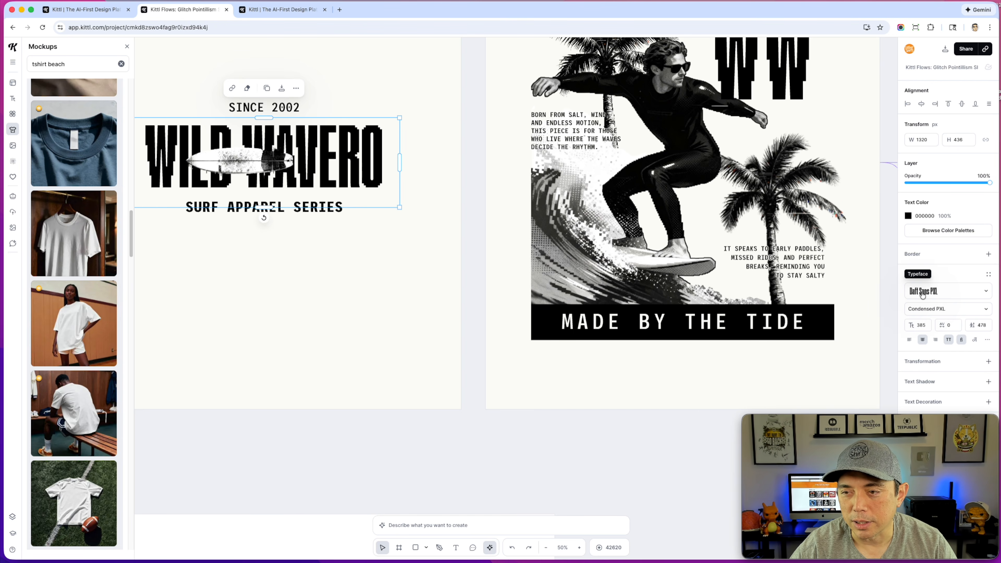
click(297, 111)
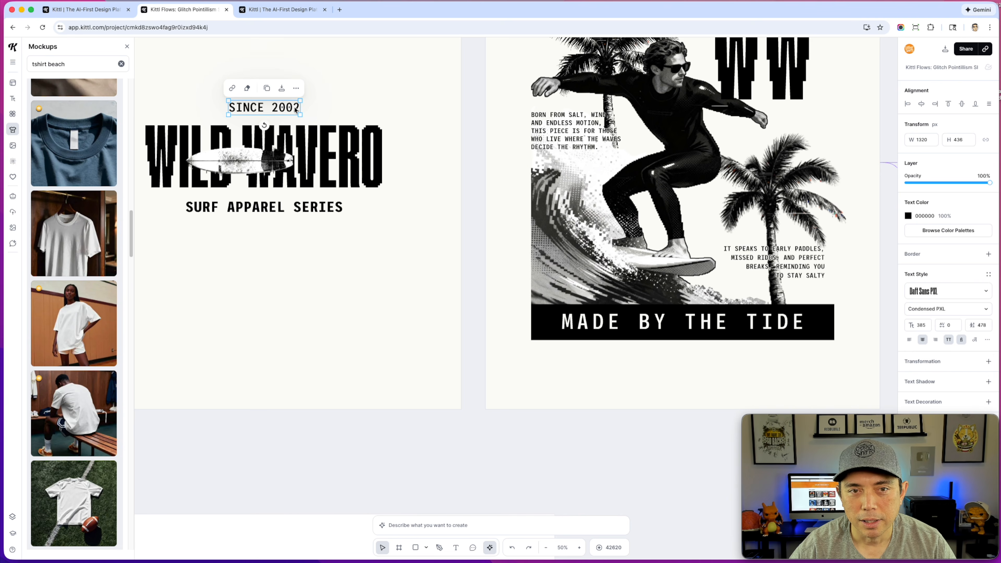
click(804, 256)
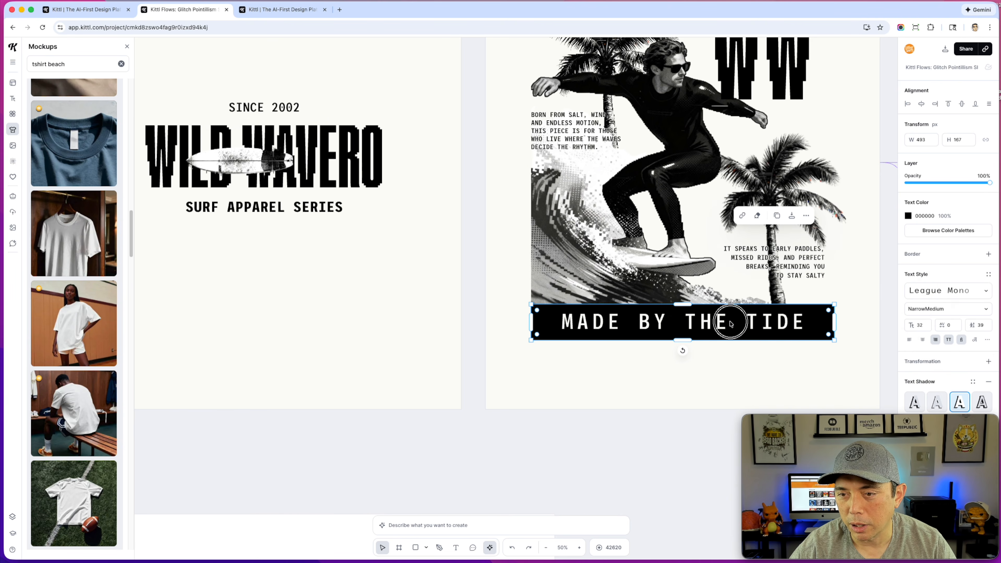
click(749, 328)
click(750, 329)
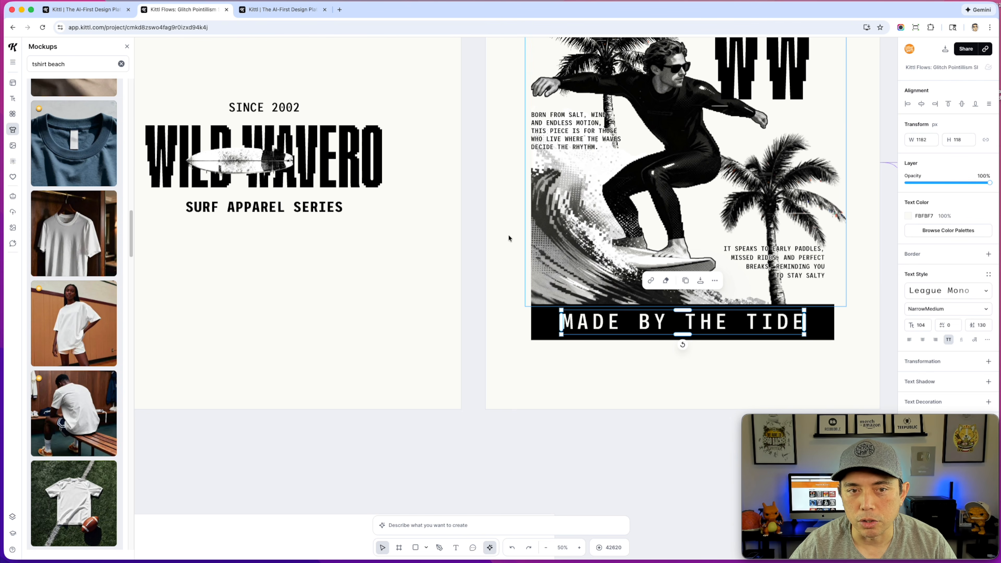
click(301, 208)
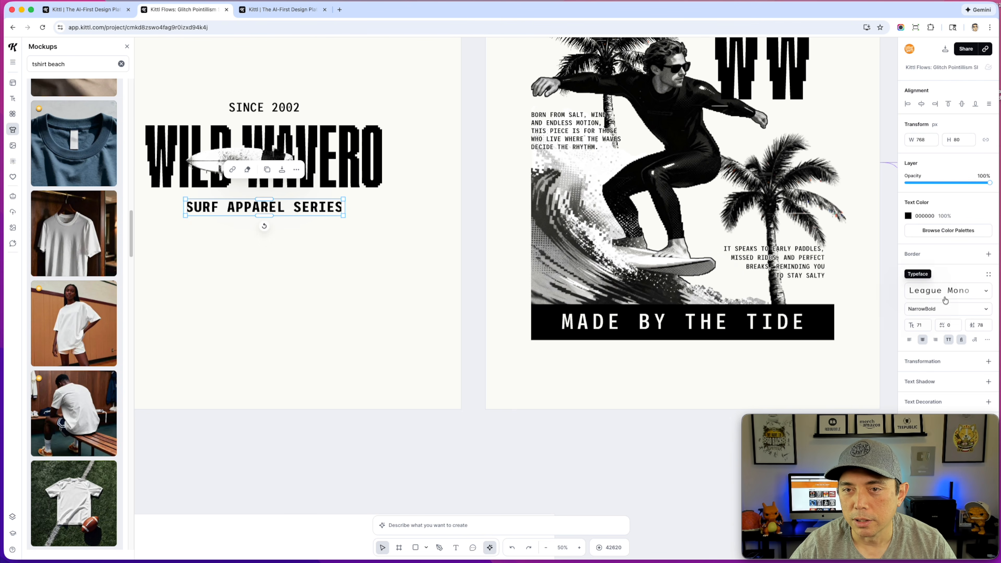
scroll(666, 252, down, 3)
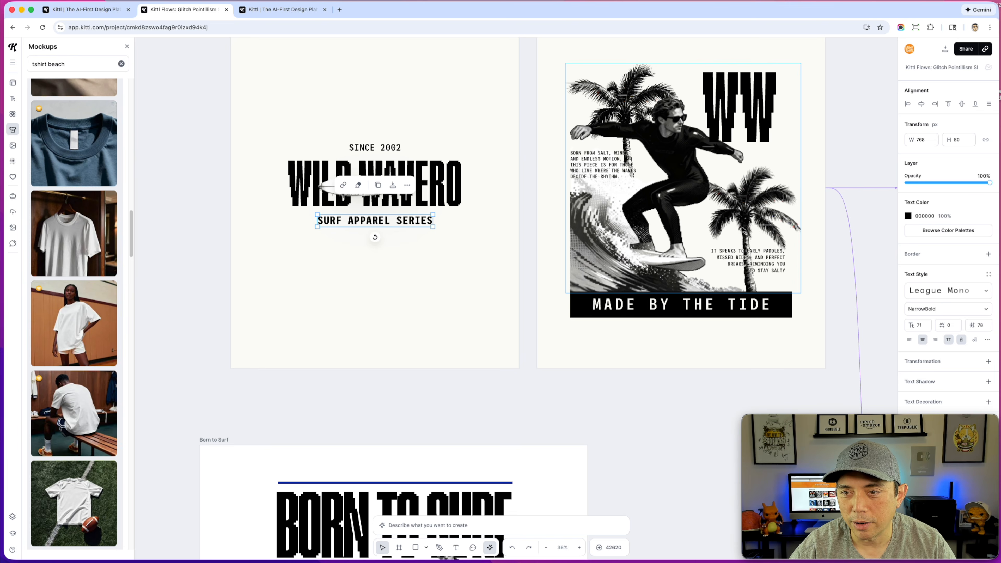
Examine the palm tree and standing surfboard images, the Born to Surf mockup, and the other shirt mockups.
scroll(520, 281, down, 3)
scroll(402, 246, left, 10)
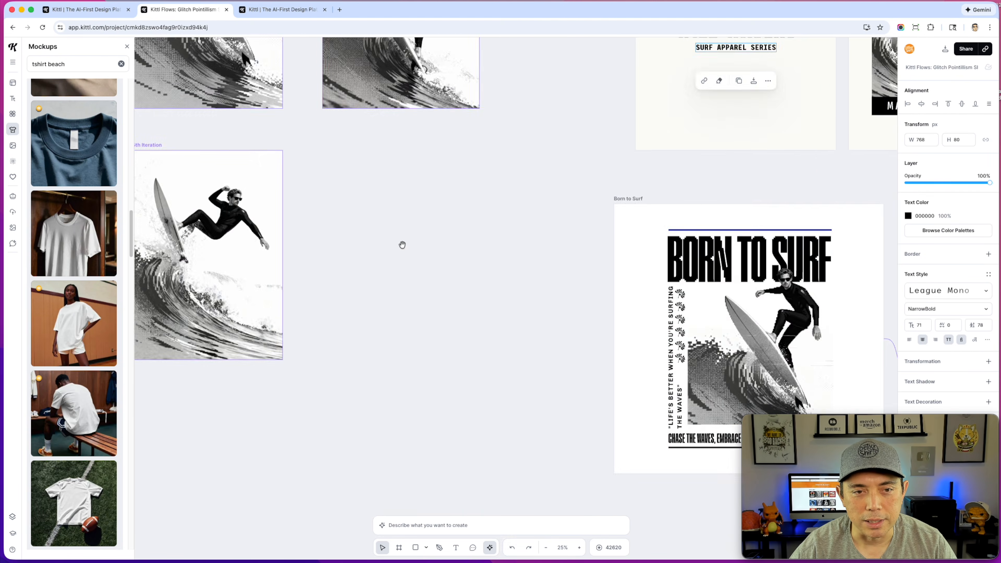
scroll(463, 295, down, 3)
scroll(462, 295, left, 3)
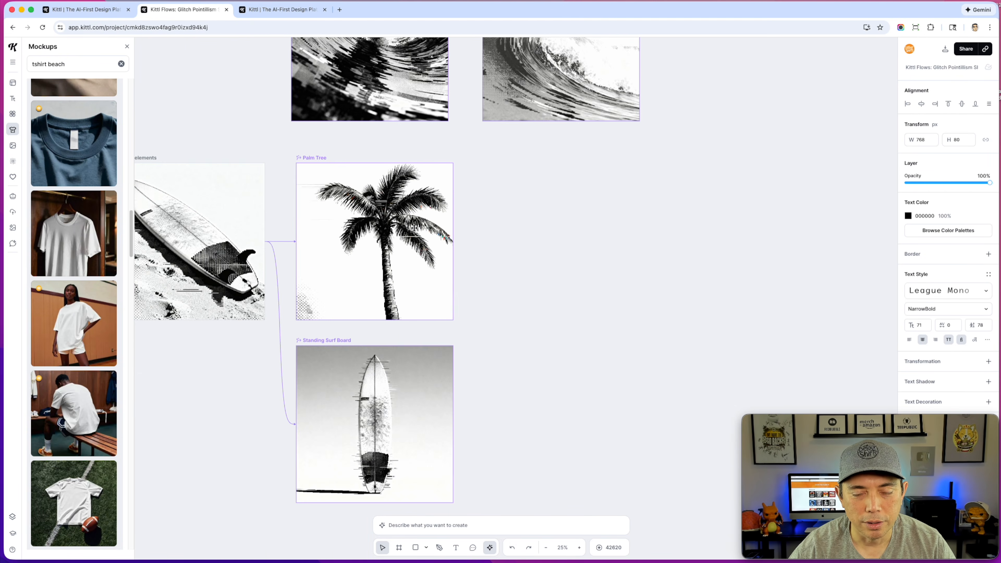
scroll(567, 259, down, 3)
scroll(431, 253, right, 8)
scroll(535, 284, right, 5)
scroll(665, 349, up, 4)
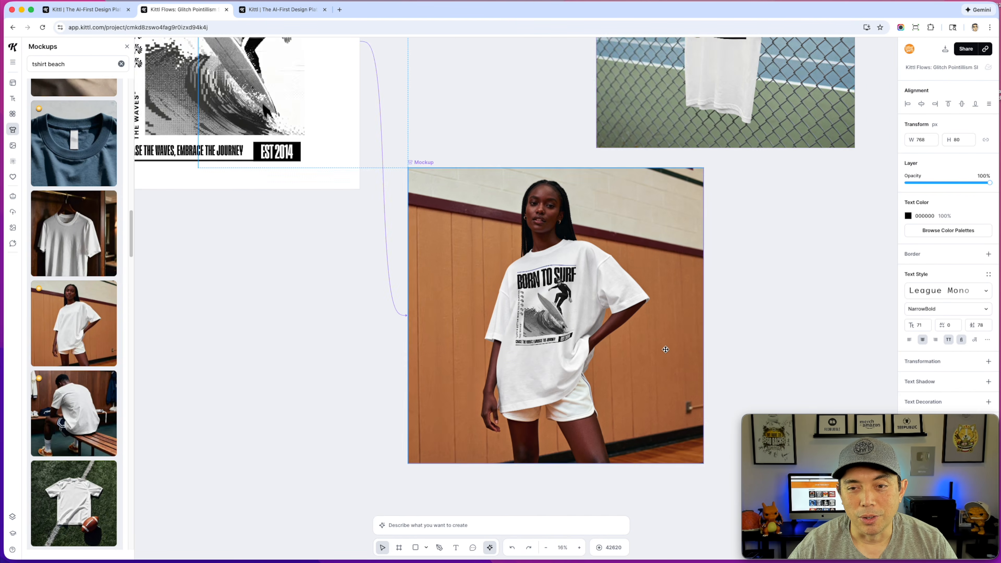
scroll(573, 272, down, 4)
scroll(631, 256, down, 5)
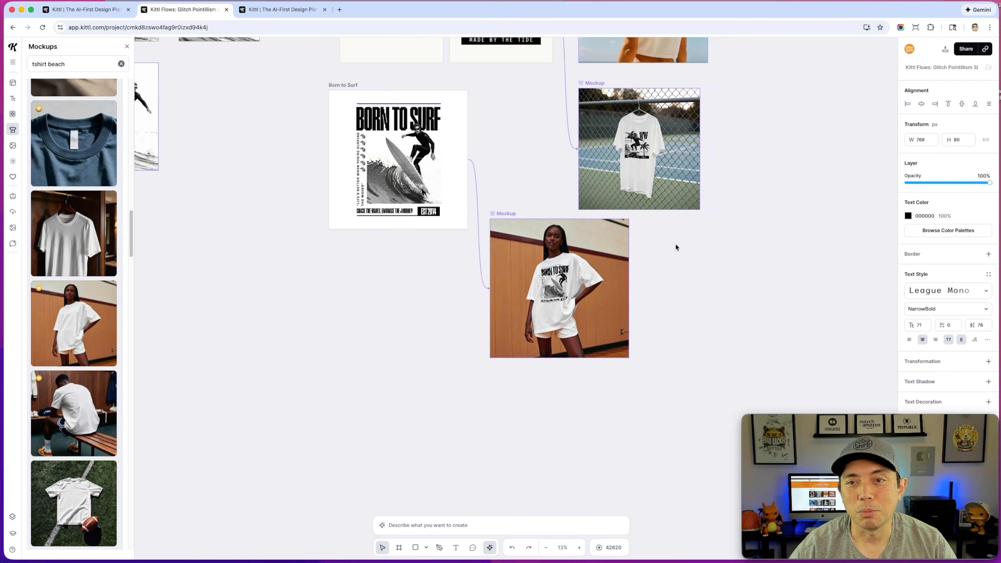
scroll(675, 243, up, 5)
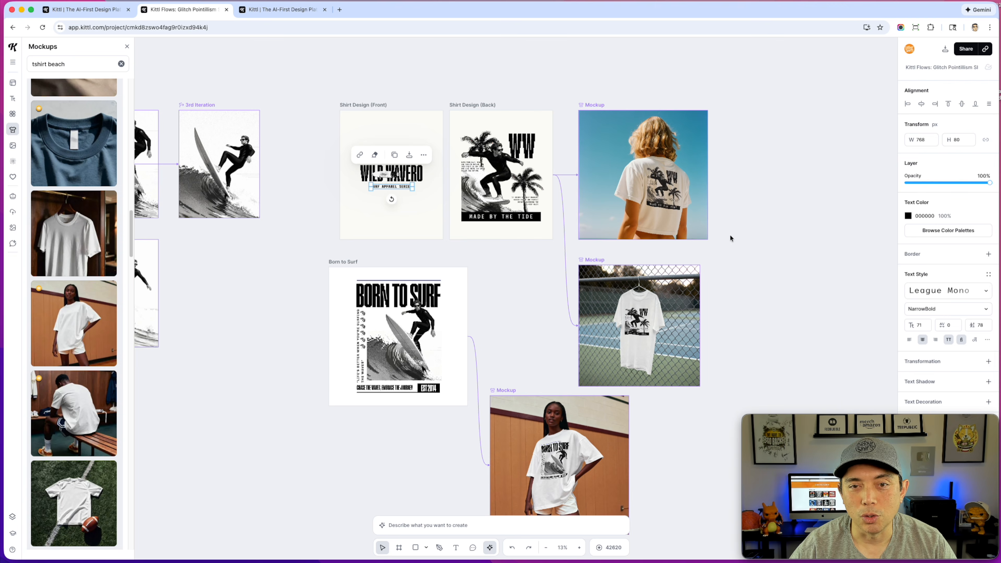
drag(277, 366, 574, 275)
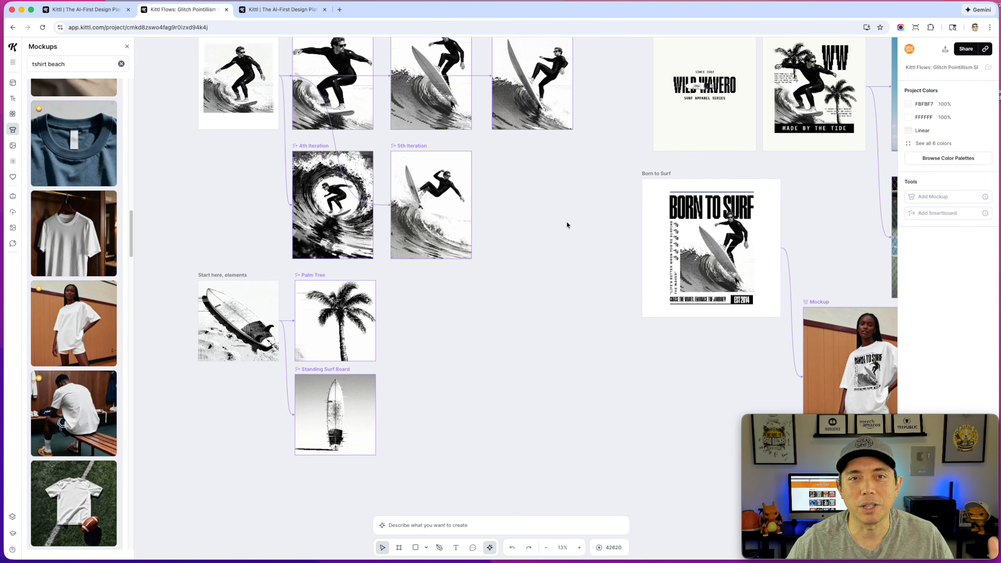
scroll(566, 221, down, 5)
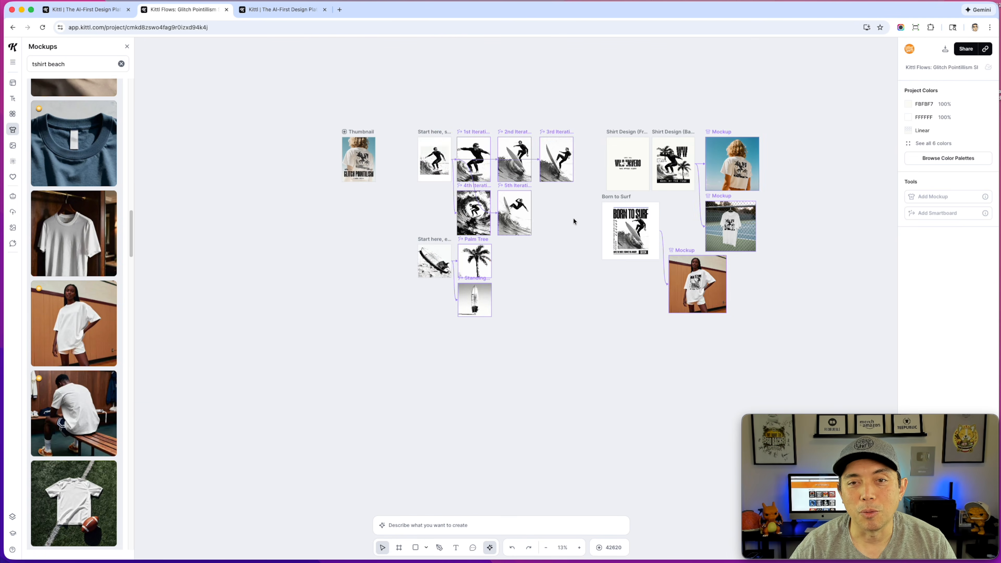
scroll(573, 218, up, 2)
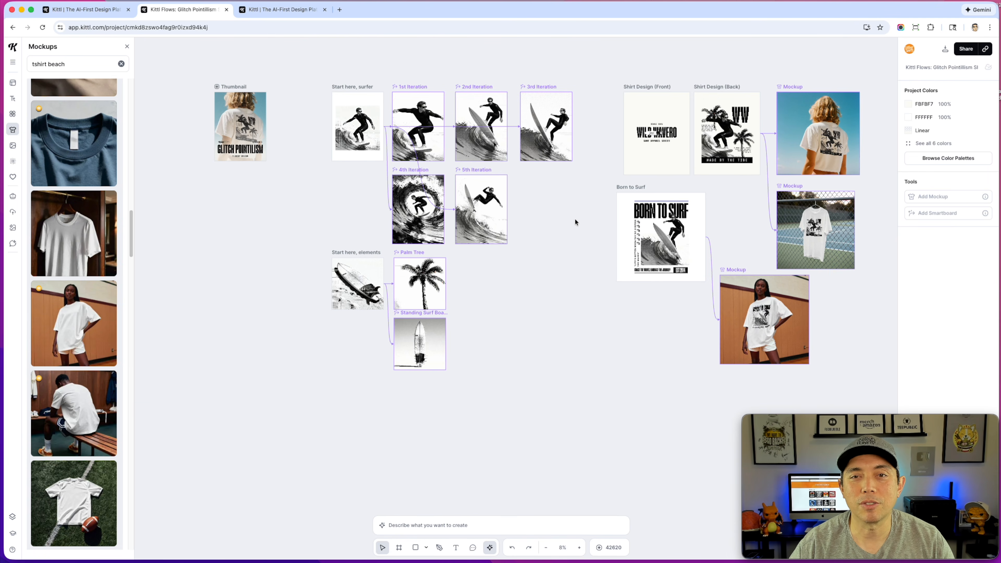
scroll(573, 260, up, 2)
scroll(573, 260, down, 4)
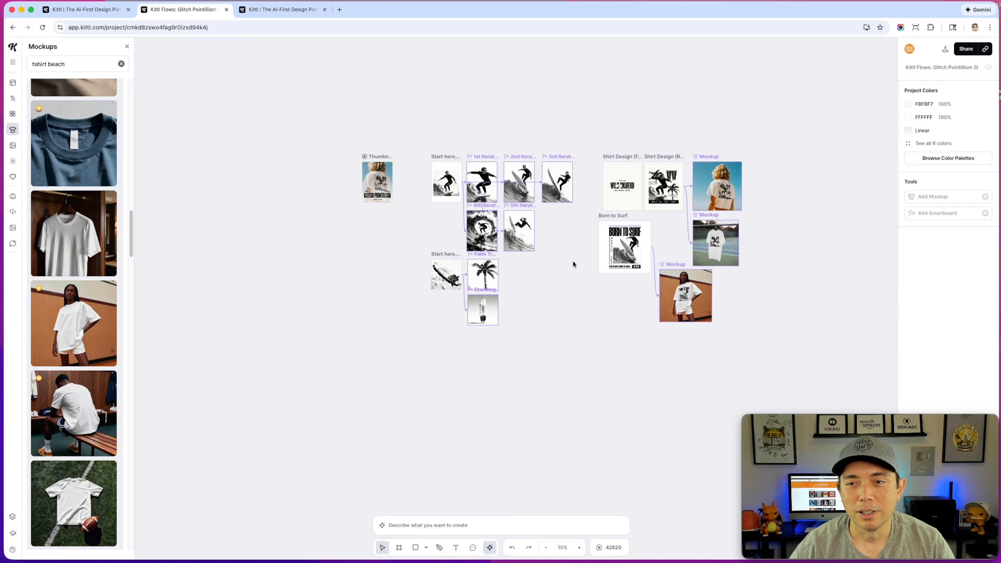
drag(545, 285, 429, 288)
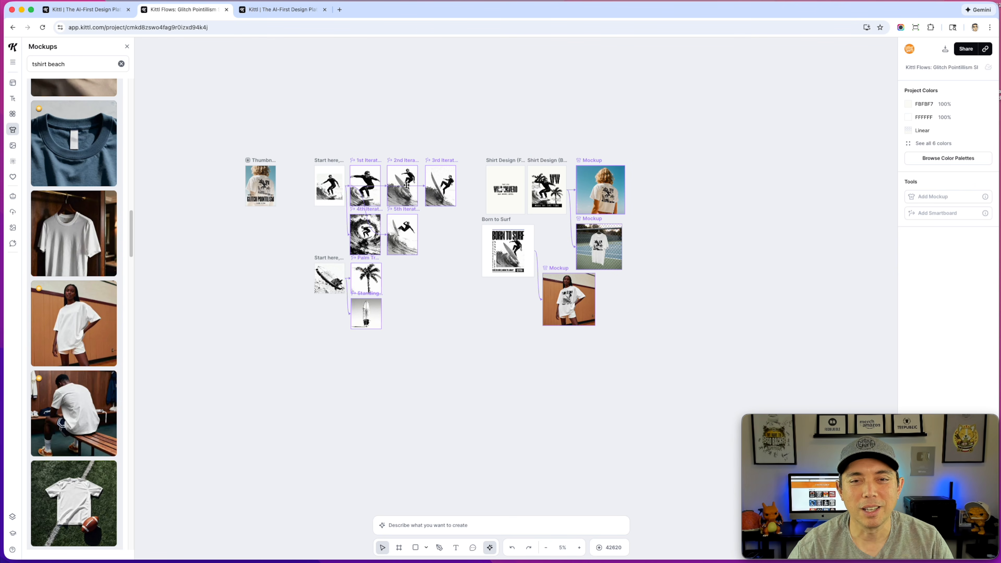
scroll(426, 206, up, 3)
scroll(426, 206, up, 3)
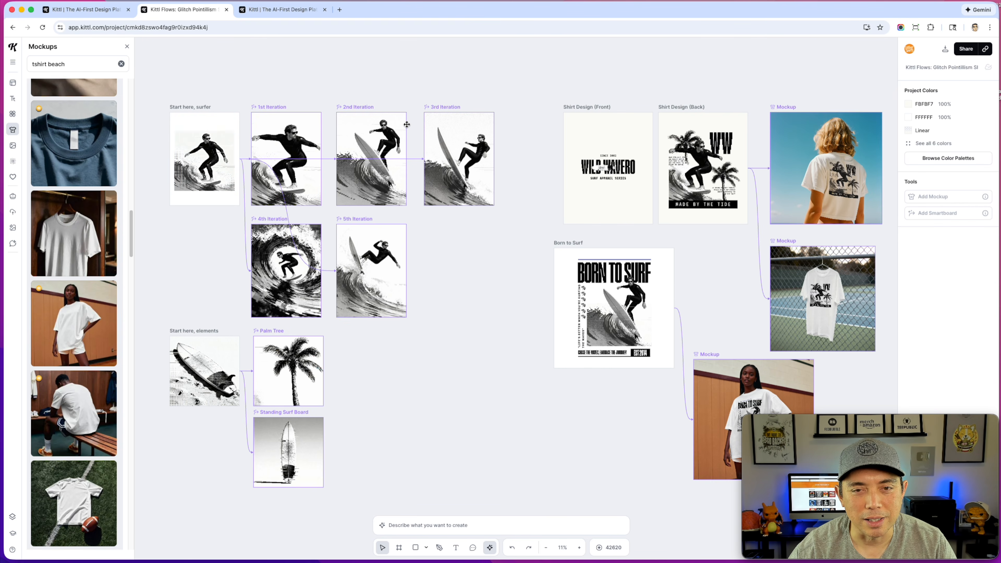
Align the Born to Surf artboard below the front shirt design, place its mockup beside it, and shift the tennis-court mockup aside.
drag(458, 290, 284, 239)
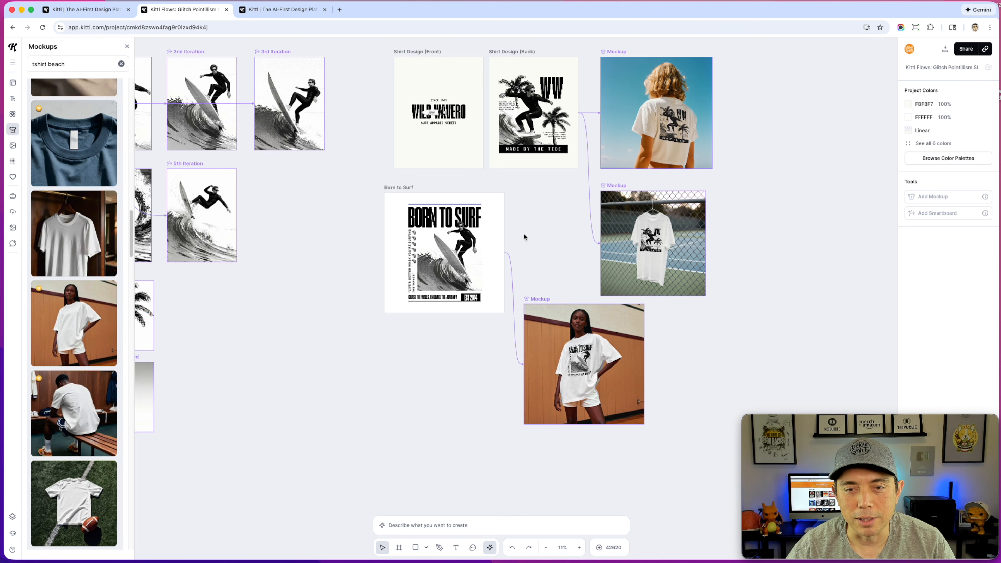
drag(397, 187, 405, 298)
drag(616, 186, 653, 147)
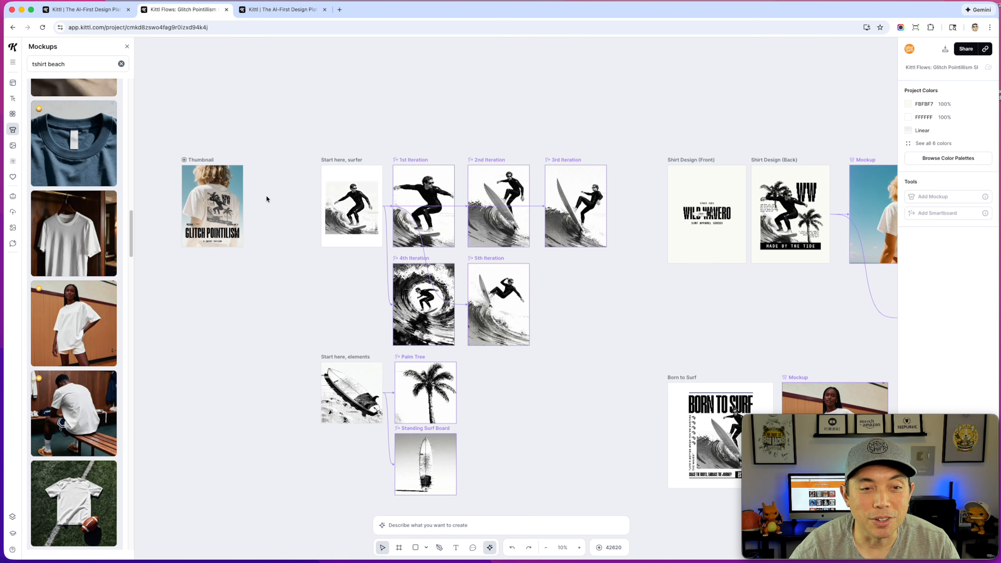
scroll(236, 201, up, 5)
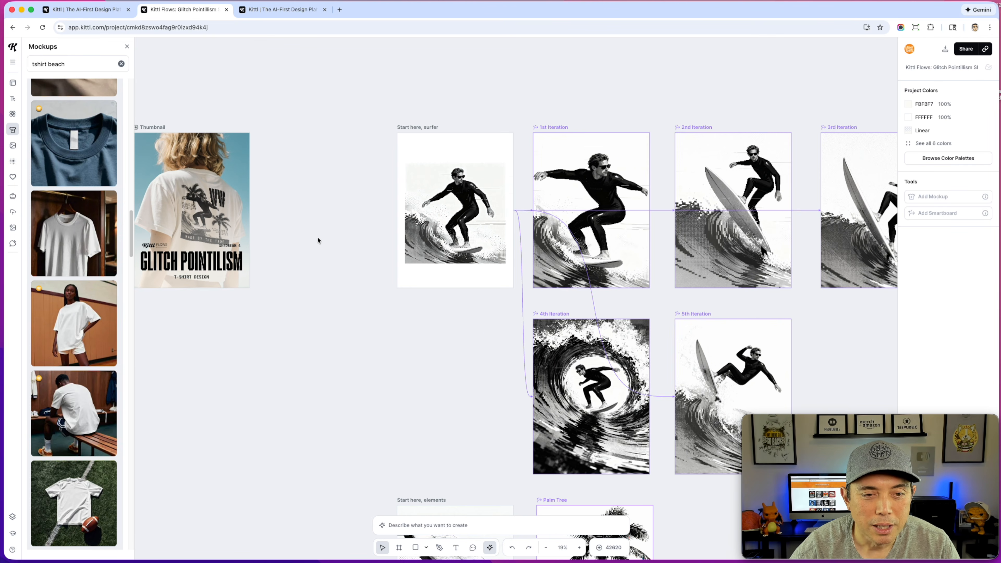
scroll(316, 236, down, 4)
scroll(318, 238, down, 4)
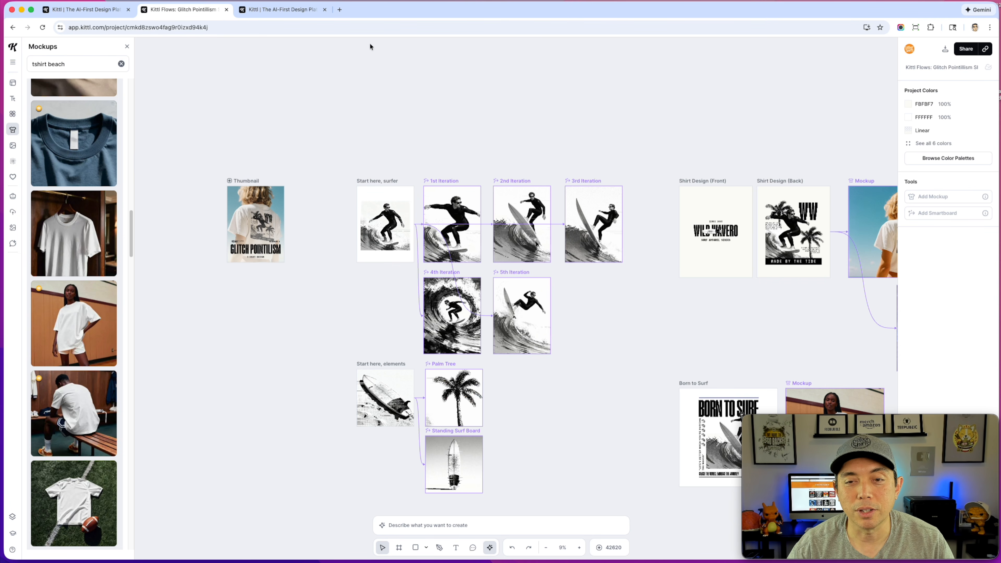
scroll(495, 161, down, 3)
drag(593, 132, 491, 132)
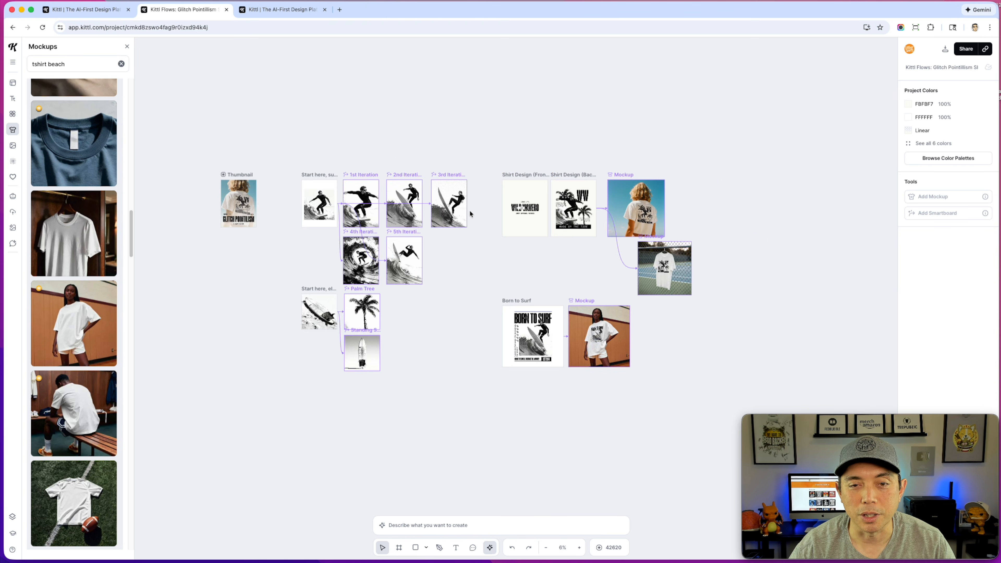
scroll(468, 212, up, 4)
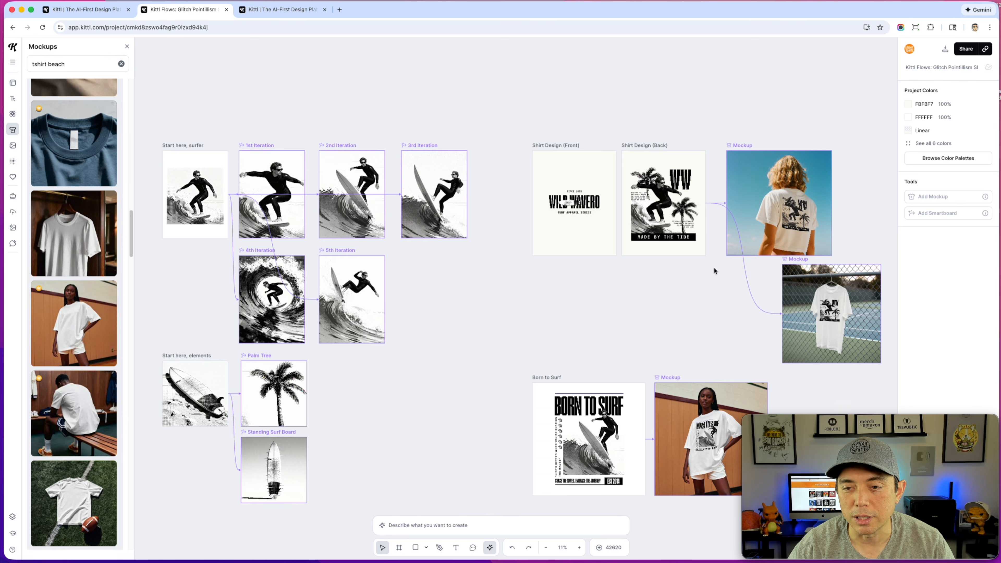
Move the tennis-court T-shirt mockup into the Born to Surf row, beside the mockup of the model by the wood-panelled wall.
scroll(714, 268, down, 3)
scroll(714, 268, up, 4)
drag(675, 284, 559, 175)
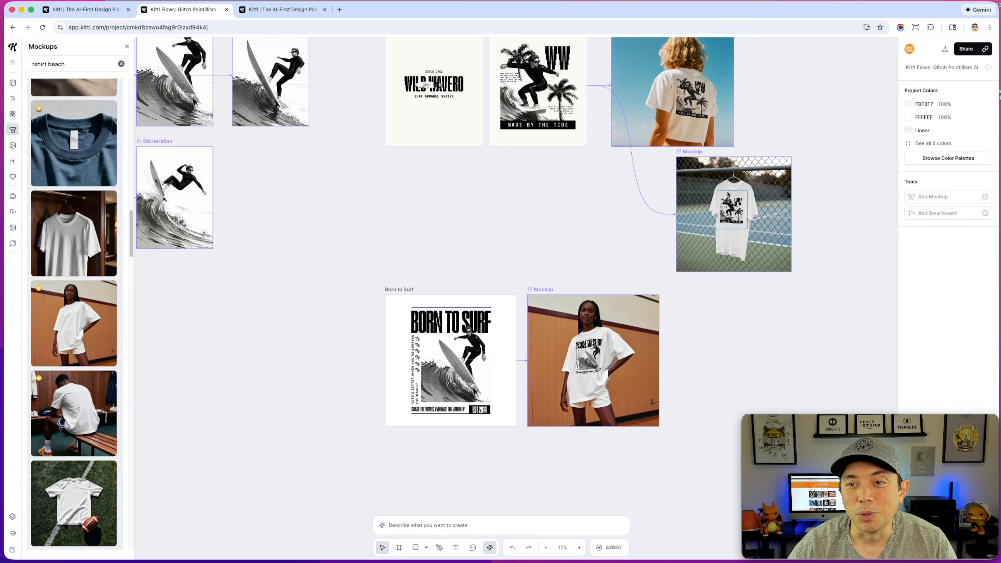
drag(691, 154, 688, 295)
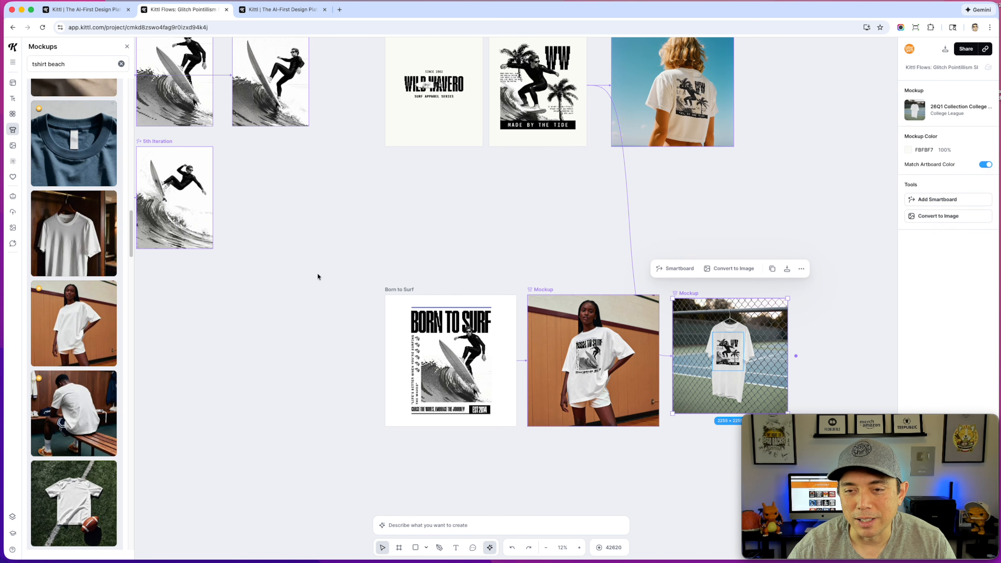
scroll(442, 182, down, 5)
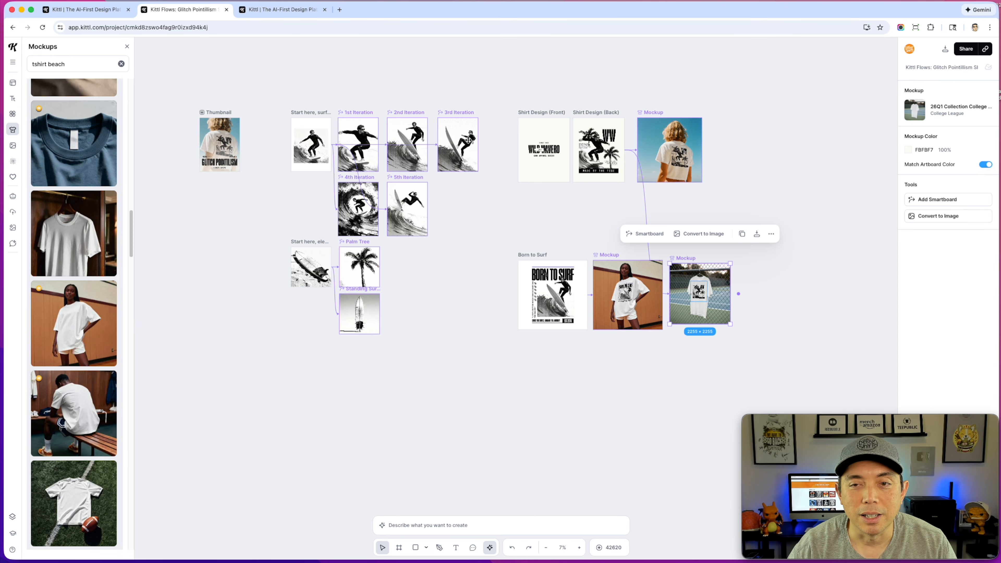
Check the typeface of the WW lettering on the back shirt design.
click(628, 141)
scroll(627, 140, up, 5)
click(613, 134)
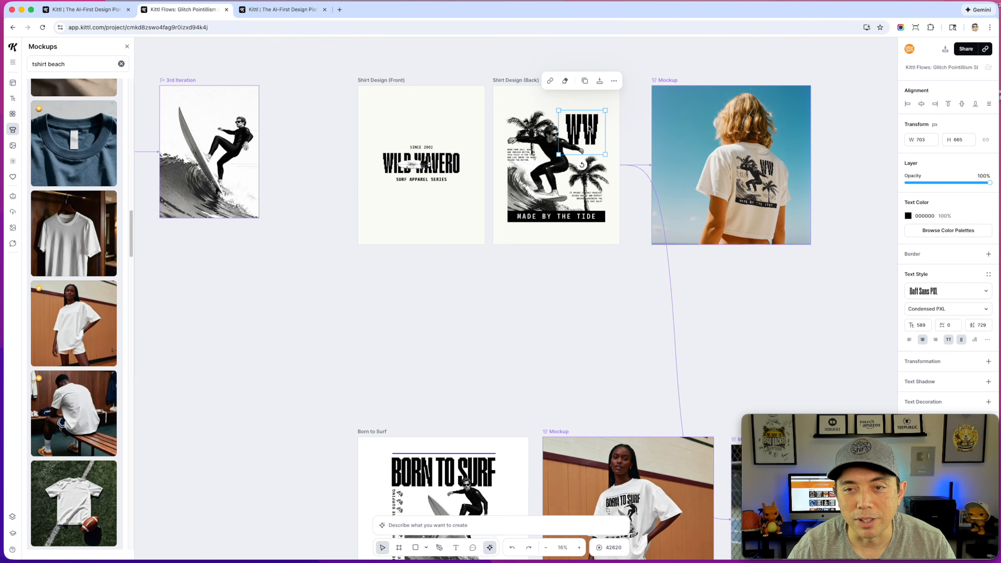
scroll(450, 254, down, 2)
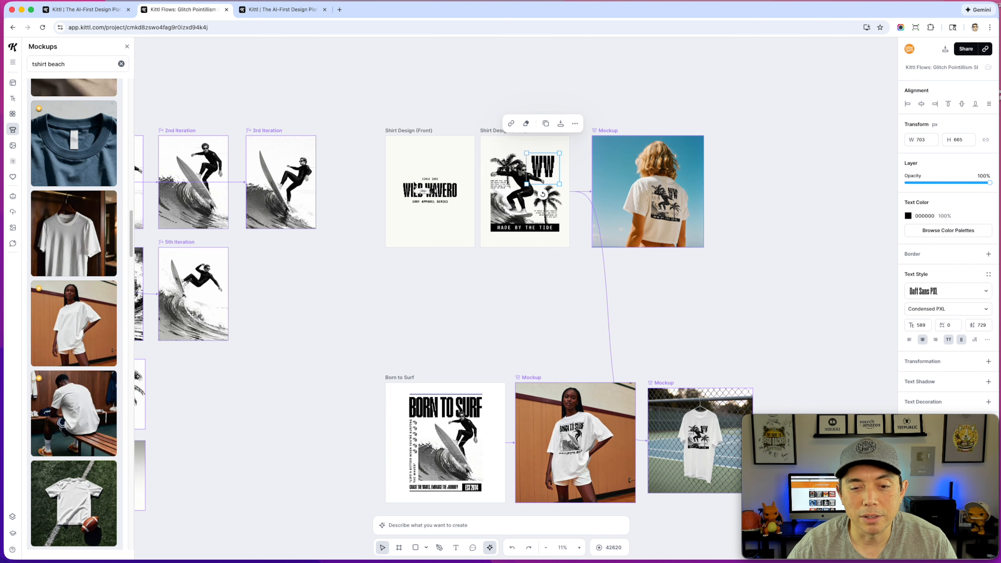
Recolor the blue line above the BORN TO SURF title to black.
scroll(393, 263, down, 2)
scroll(410, 268, down, 10)
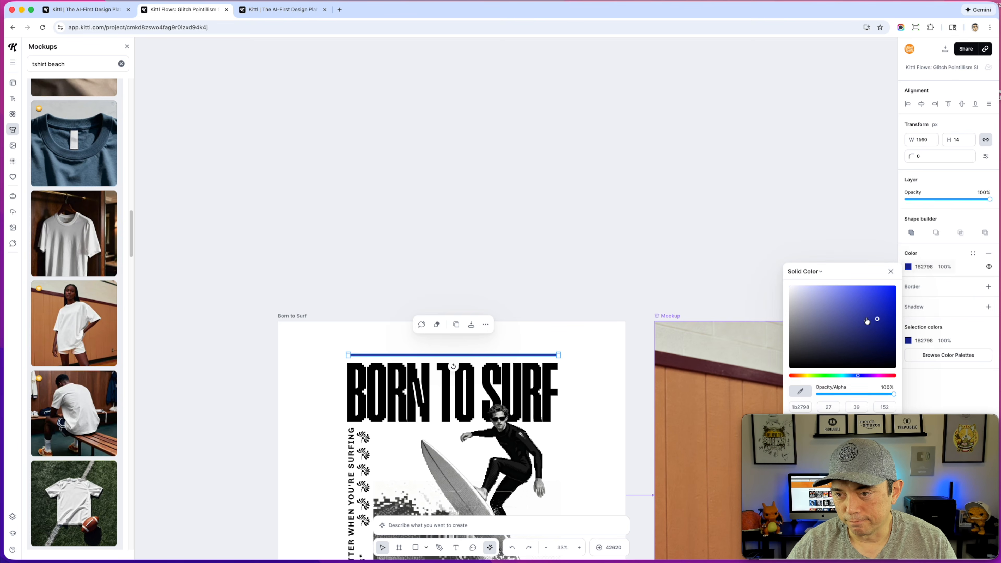
drag(866, 321, 730, 394)
click(522, 202)
Review the Born to Surf design up close, its mockups, and the overall board layout.
scroll(522, 202, down, 8)
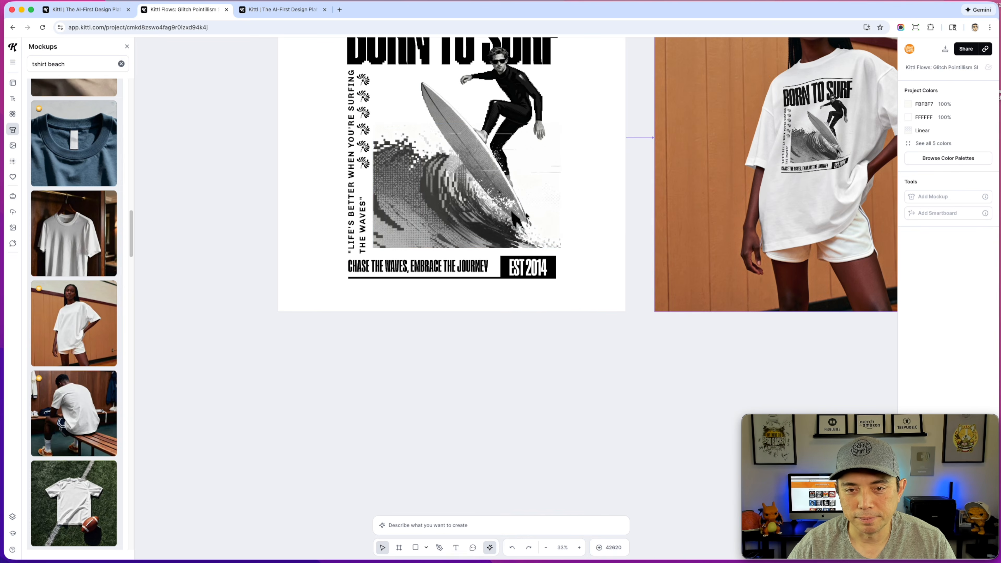
scroll(544, 208, up, 4)
scroll(545, 208, up, 2)
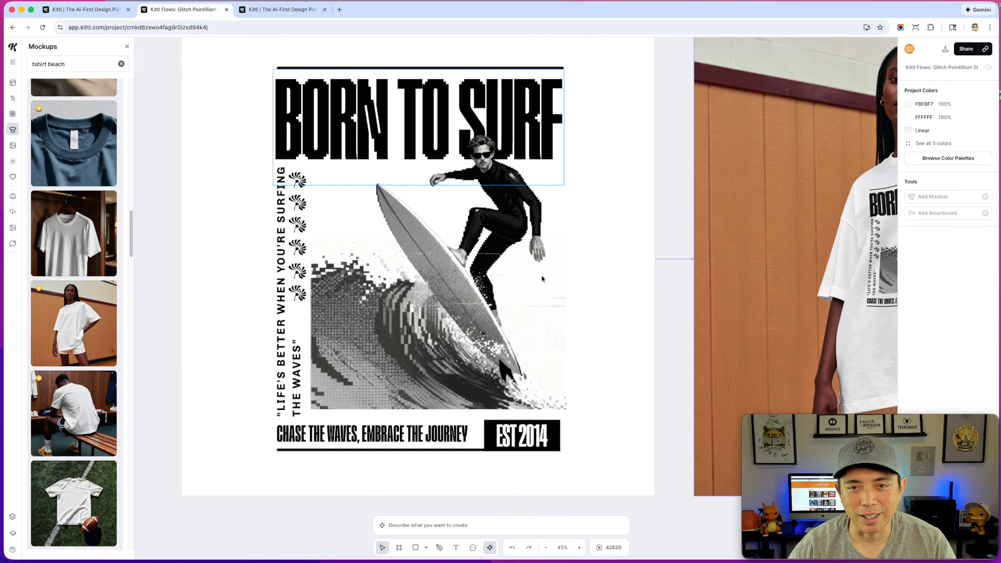
scroll(609, 206, down, 5)
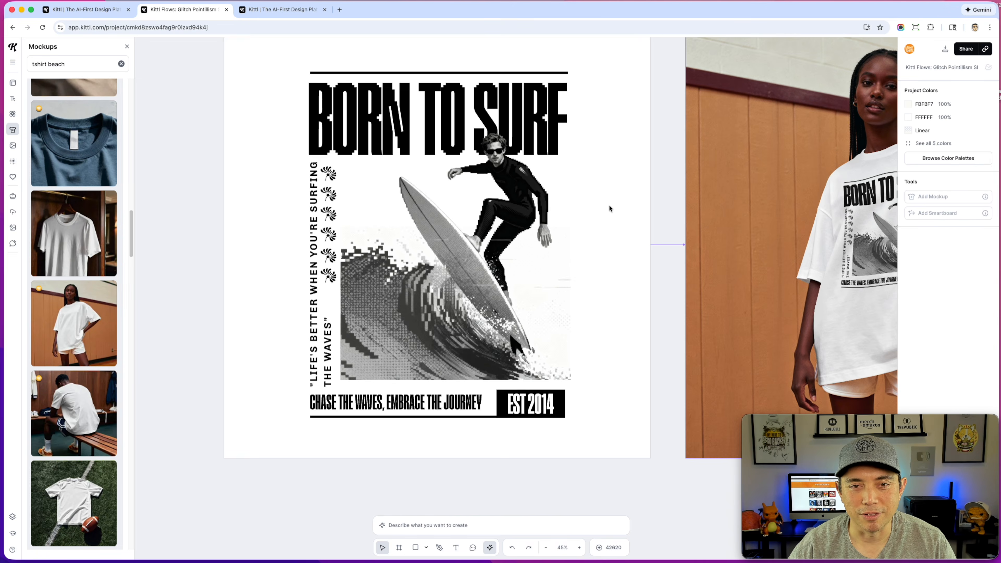
scroll(609, 208, down, 3)
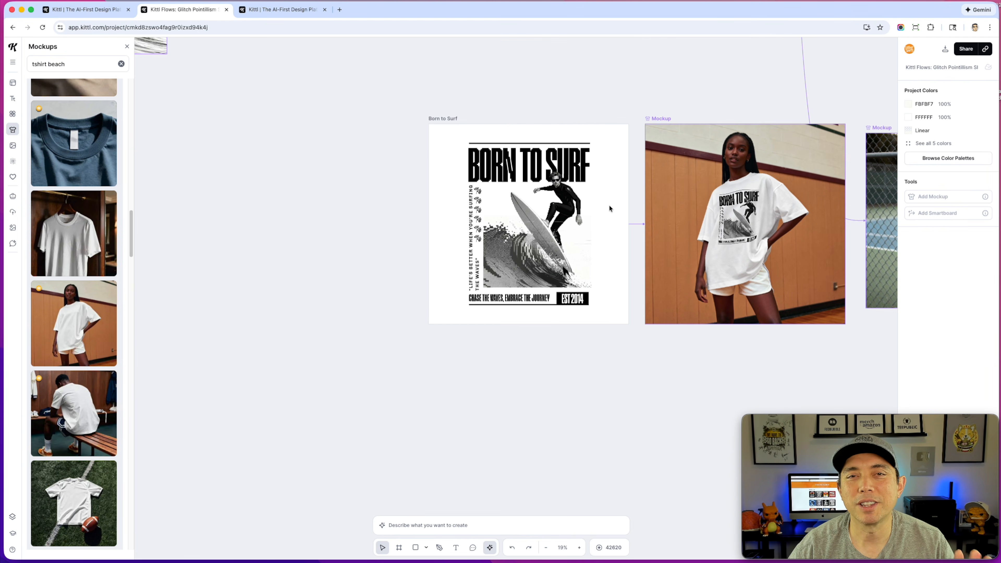
scroll(609, 209, down, 5)
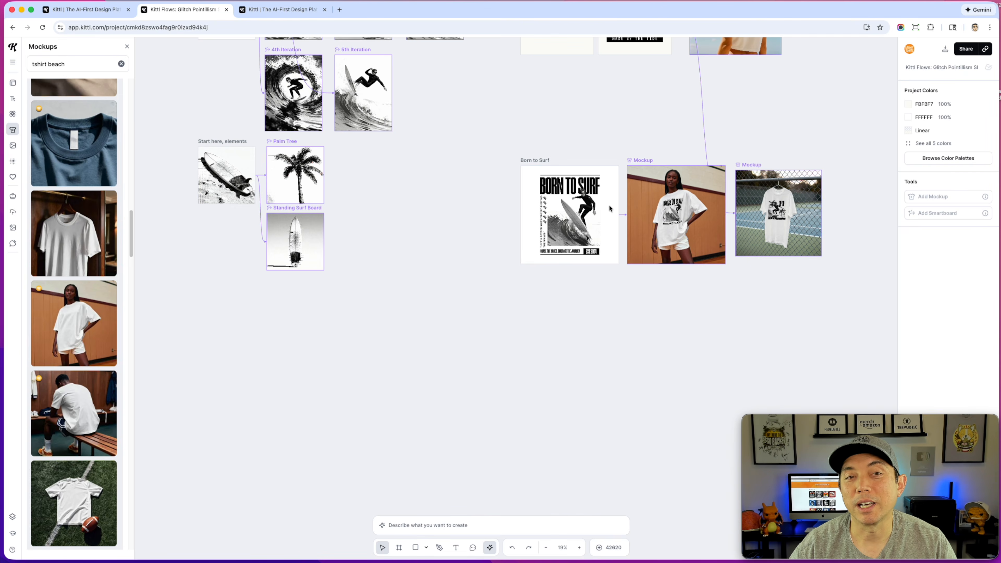
drag(516, 132, 555, 291)
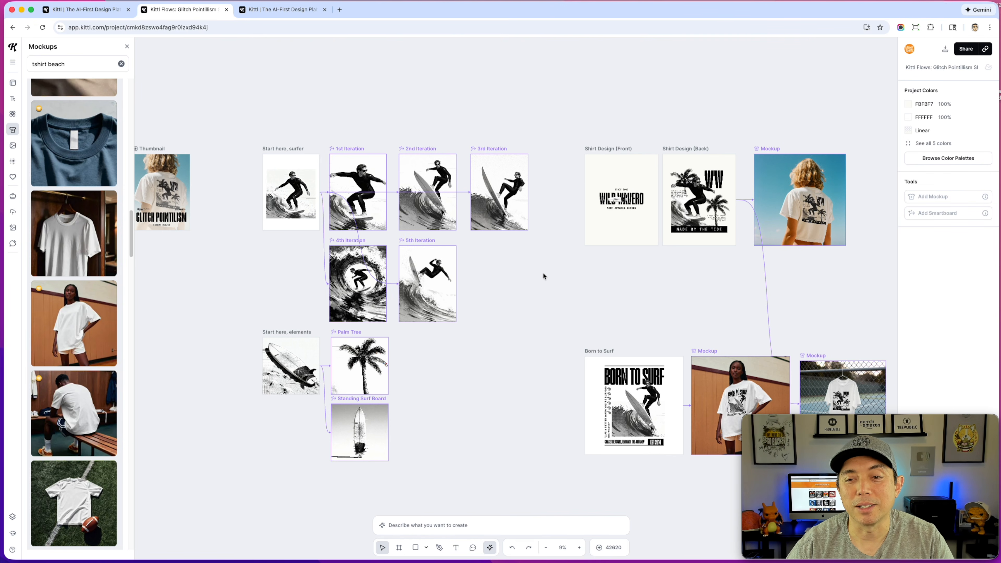